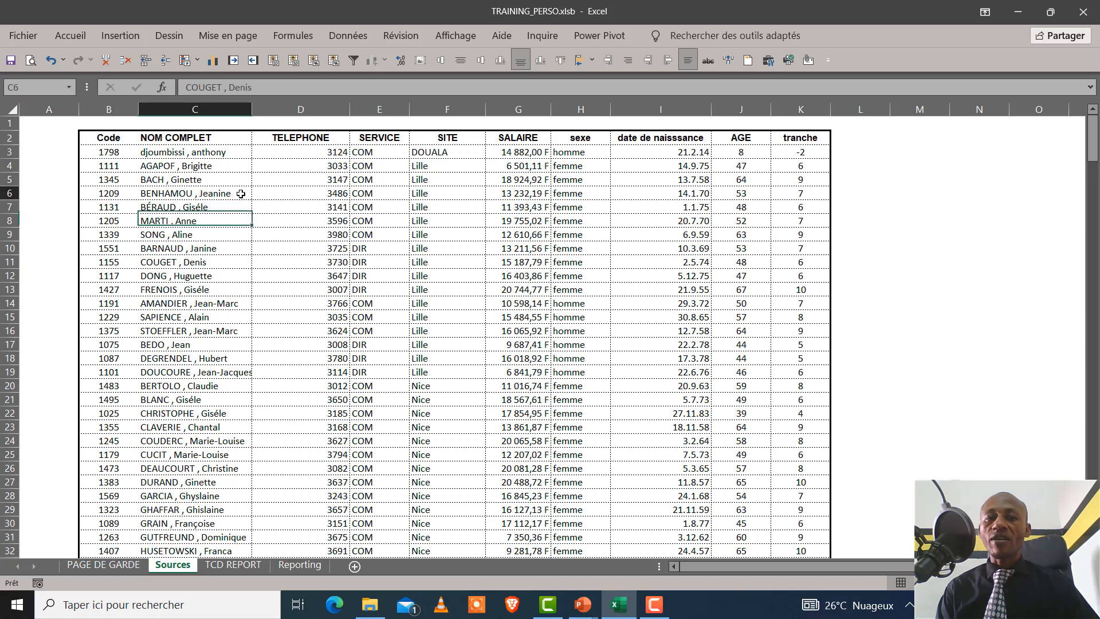
click(348, 194)
click(515, 224)
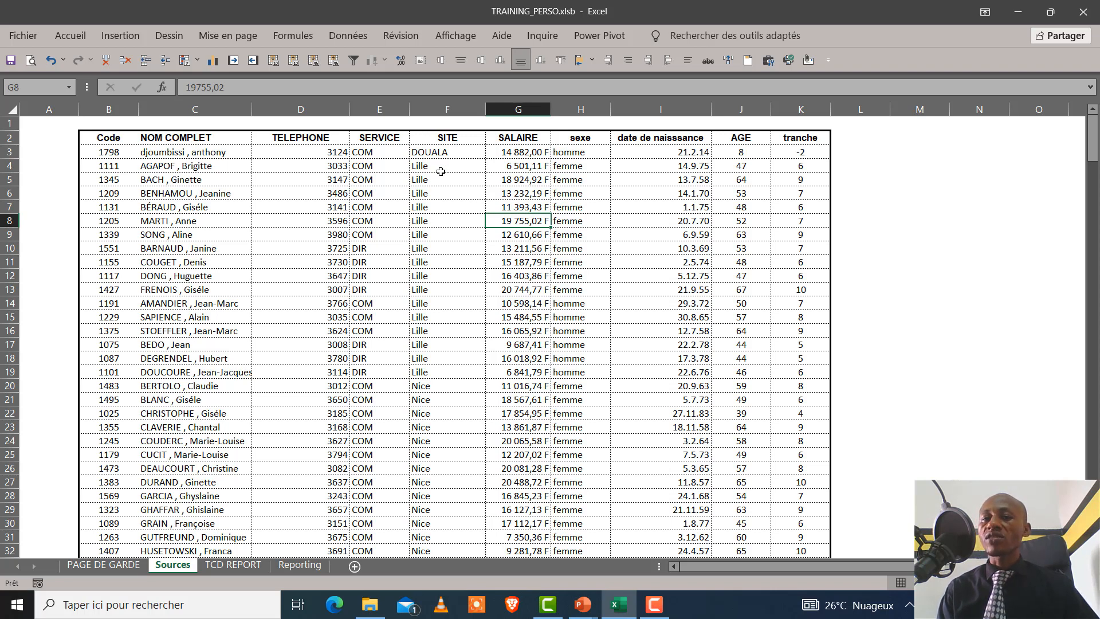
drag(361, 262, 427, 277)
click(449, 223)
click(368, 211)
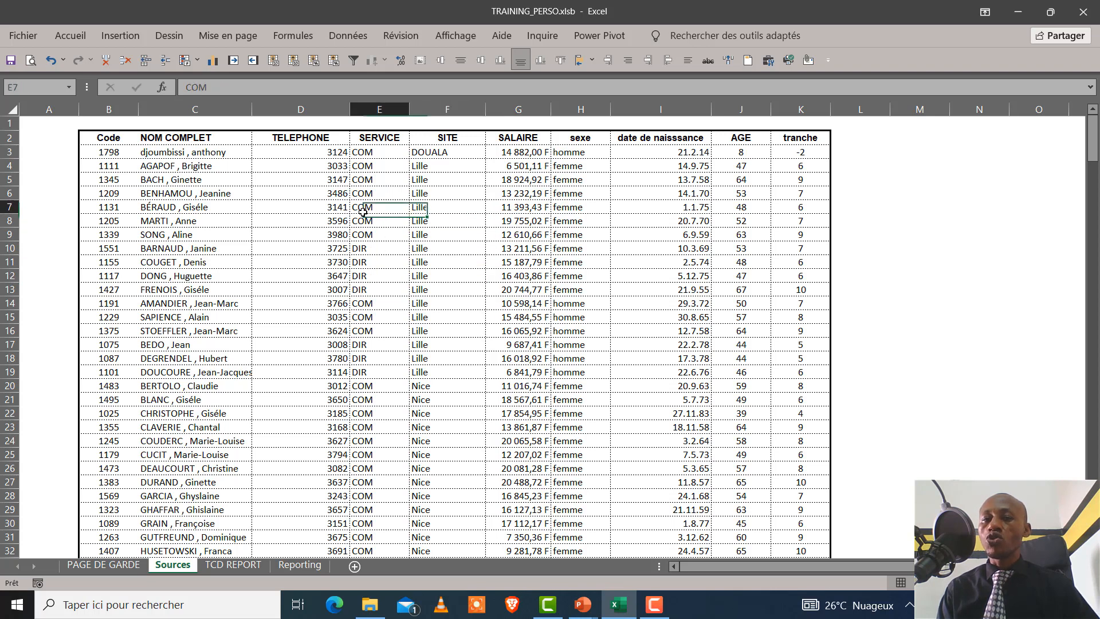
click(451, 260)
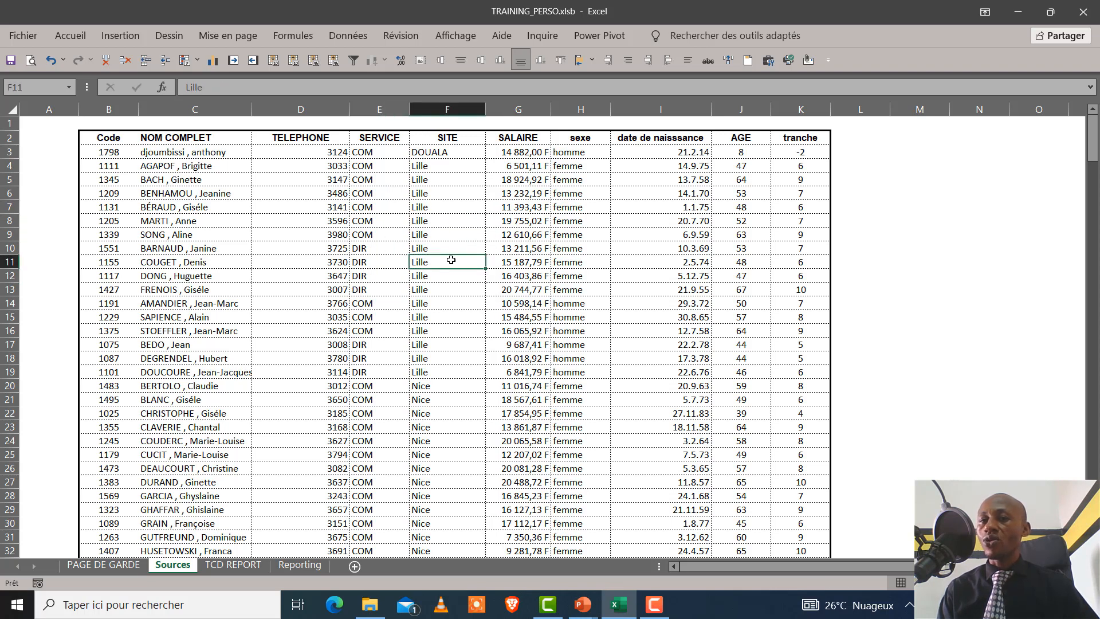
Format the staff list B2:K288 on the Sources sheet as a table with headers, using style Blanc, Style de tableau clair 8
click(424, 193)
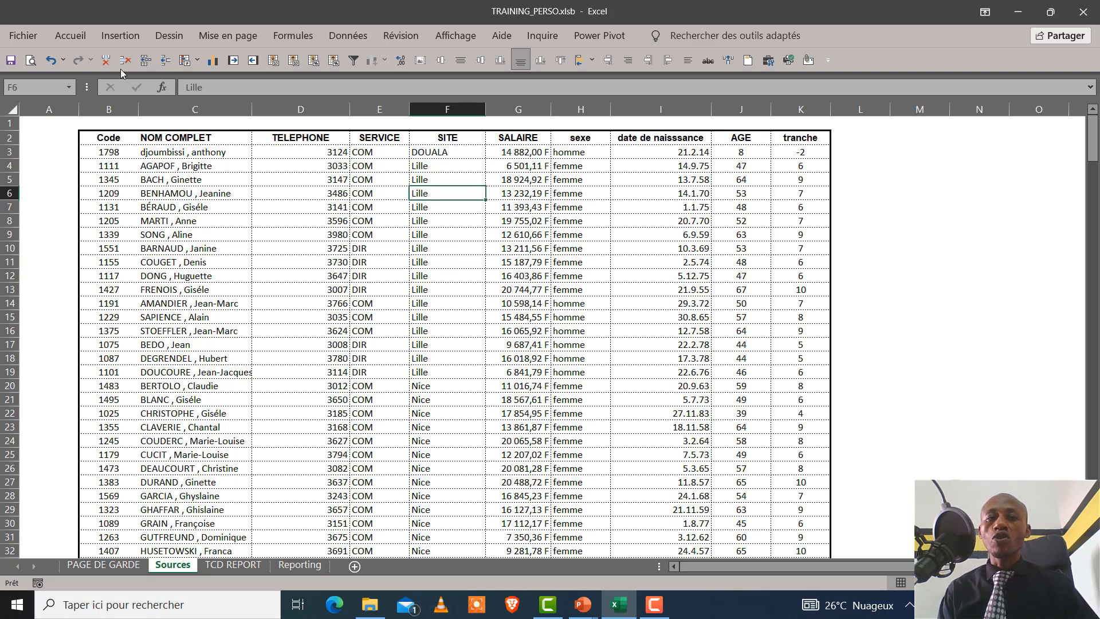
click(71, 36)
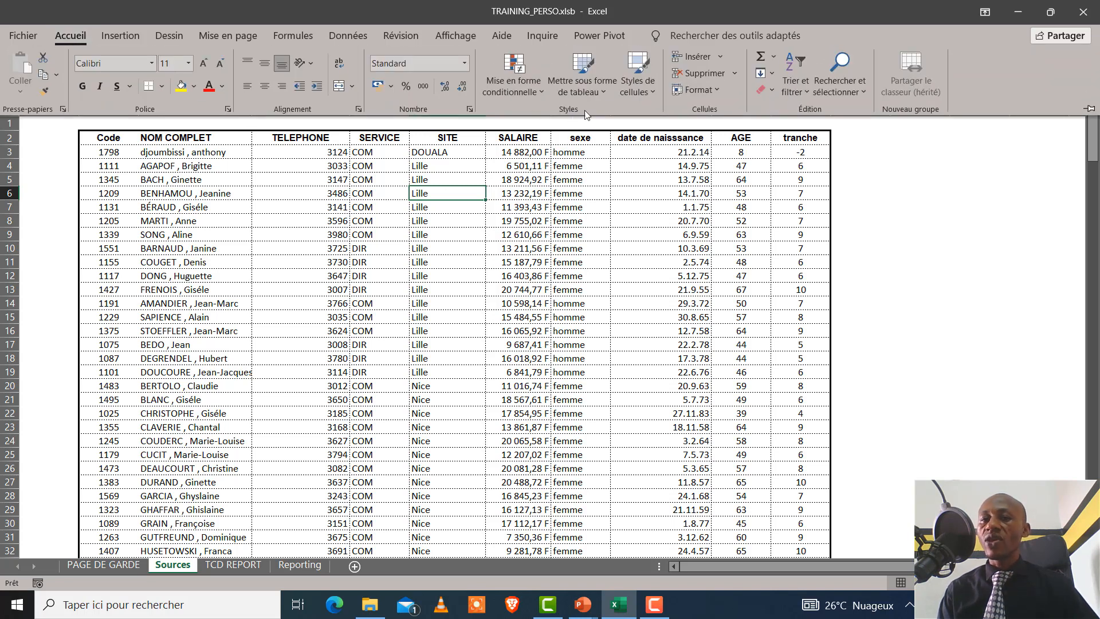
click(602, 90)
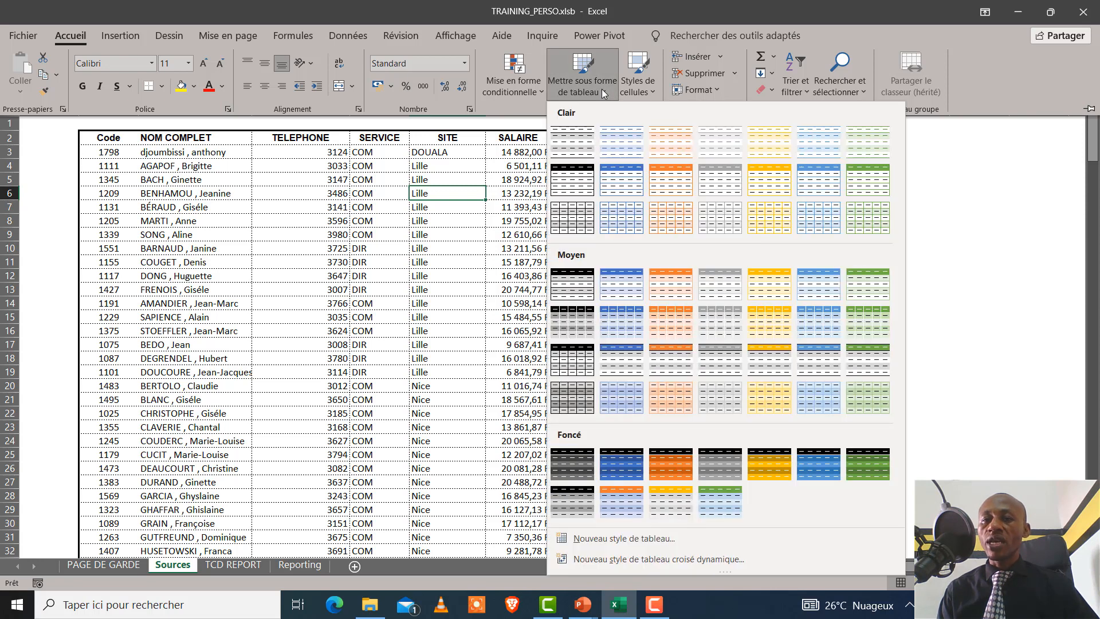
click(582, 190)
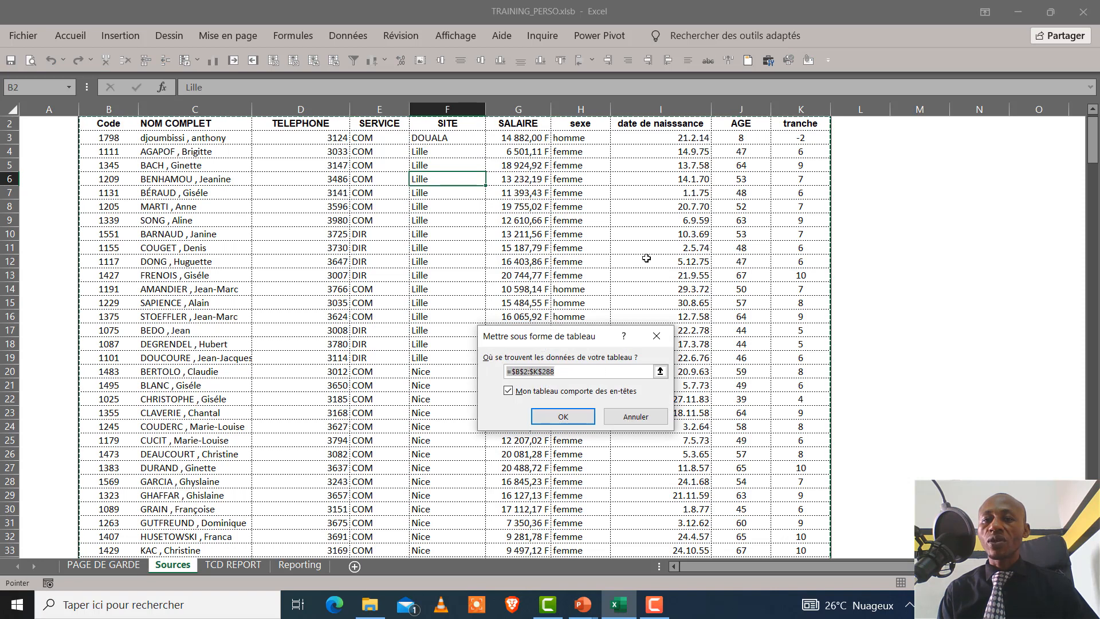
click(564, 416)
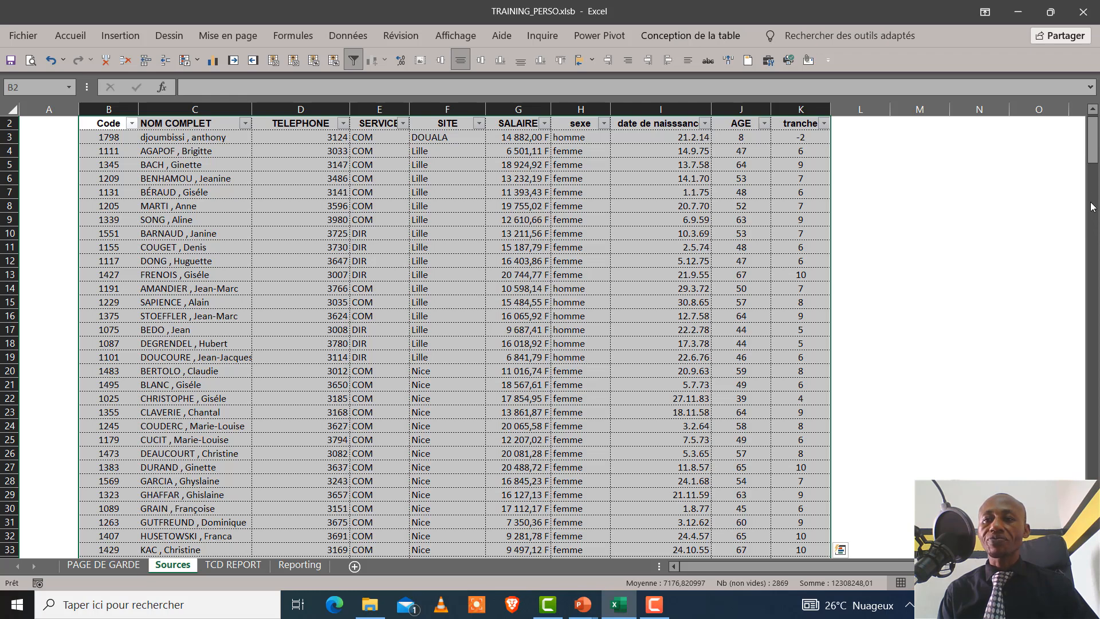
drag(1092, 144, 1072, 74)
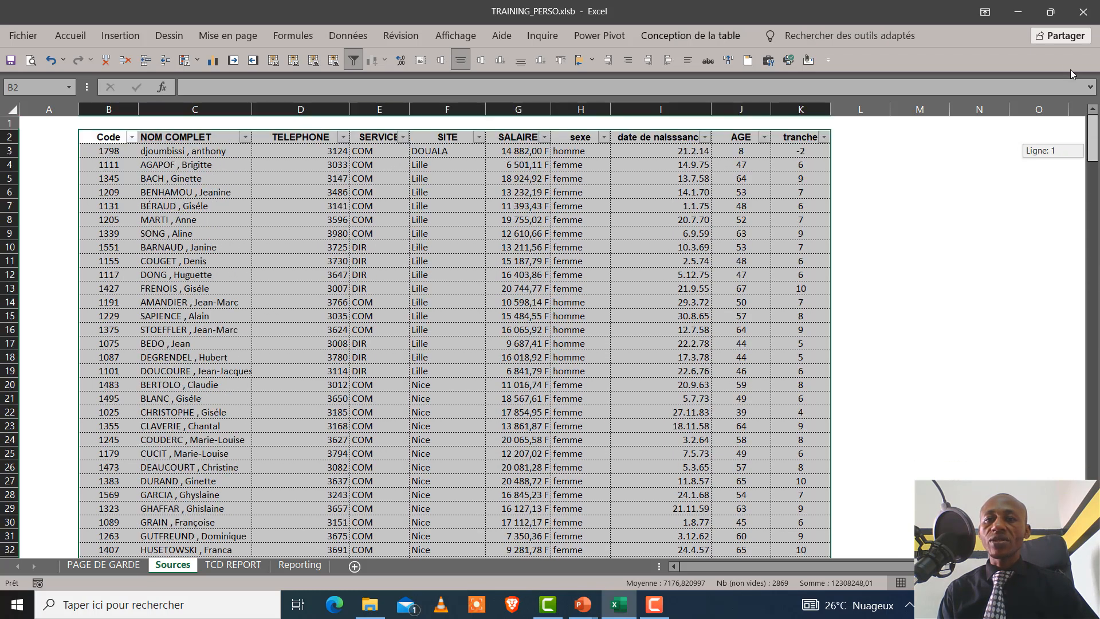
Rename the staff table on the Sources sheet as Personnellist
click(379, 302)
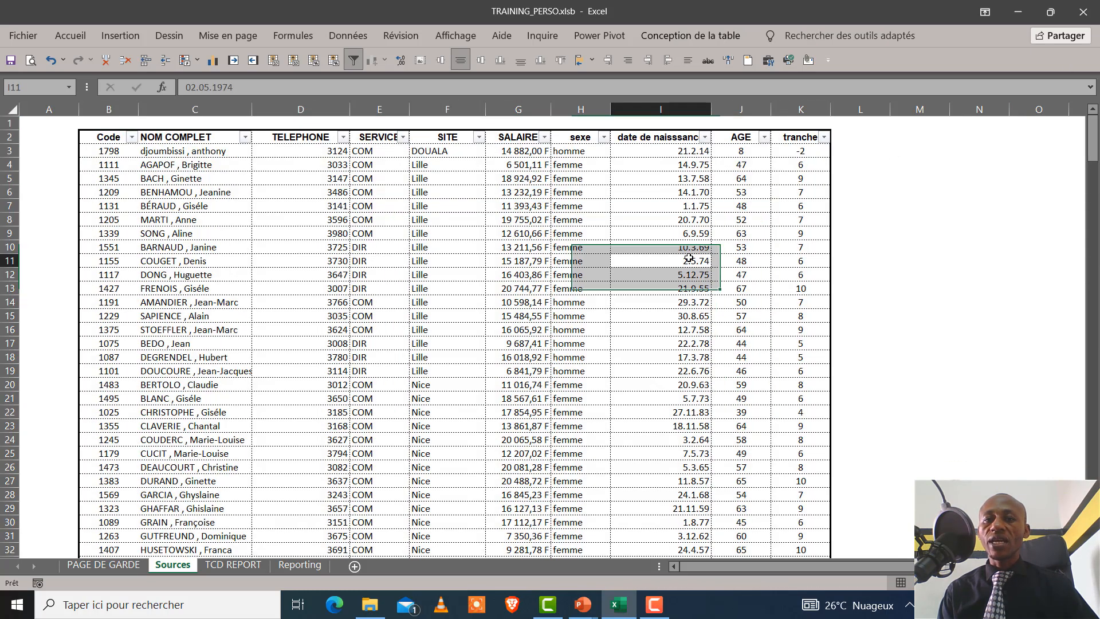
click(380, 365)
click(442, 277)
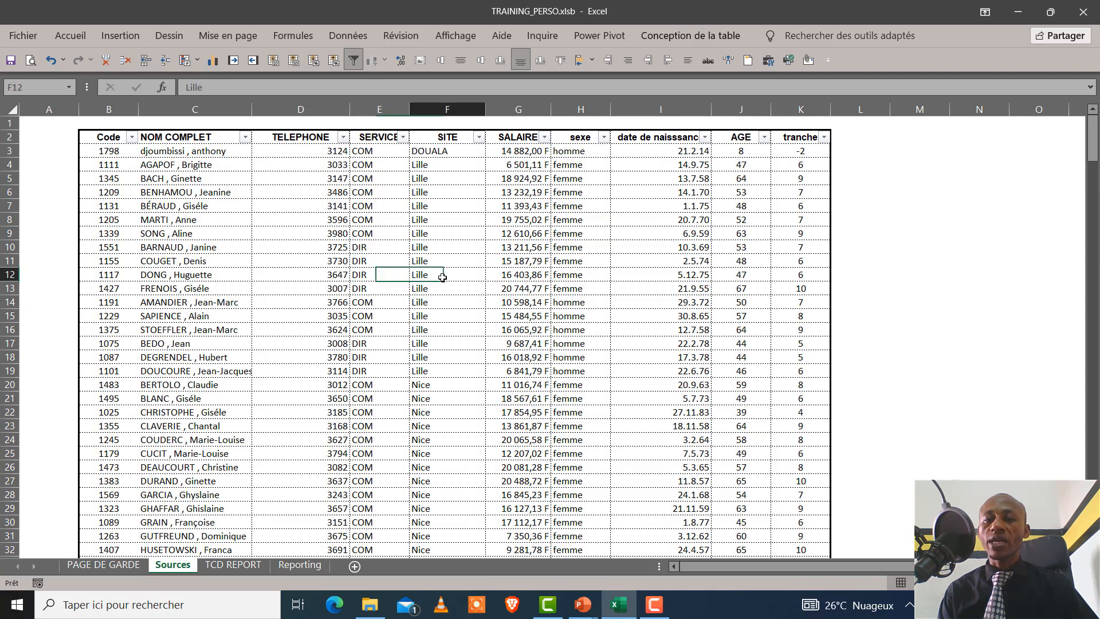
click(679, 36)
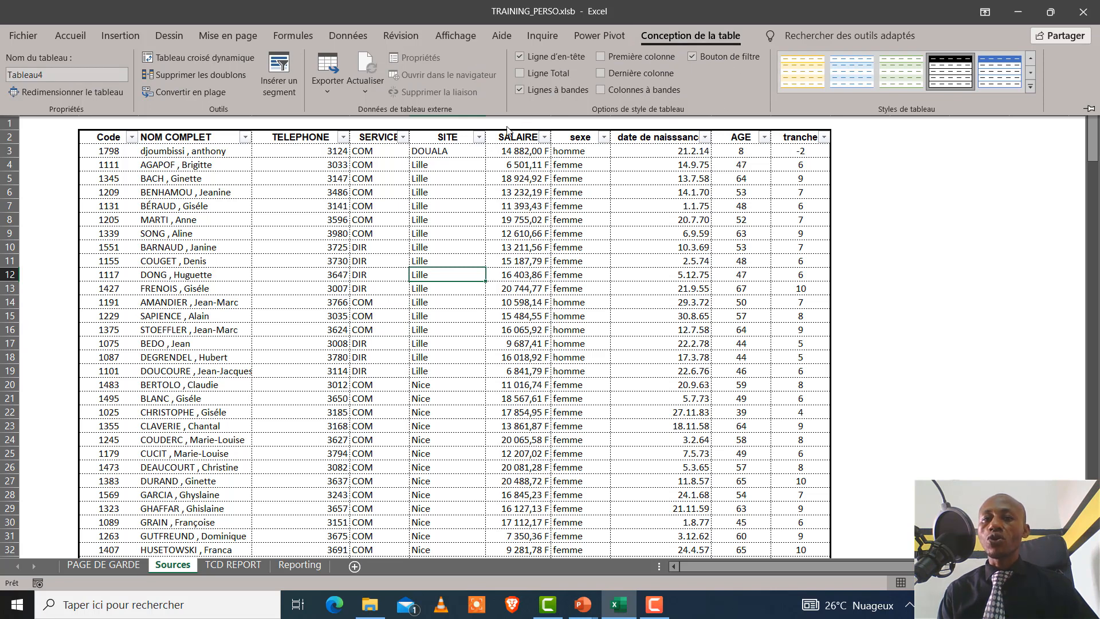
click(60, 74)
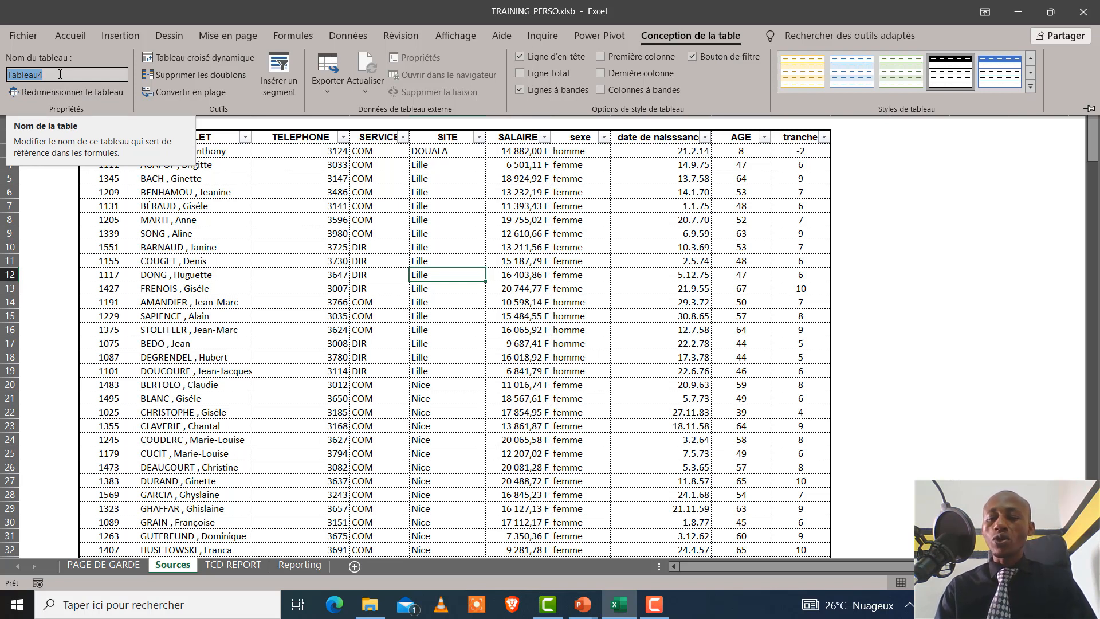
text(p)
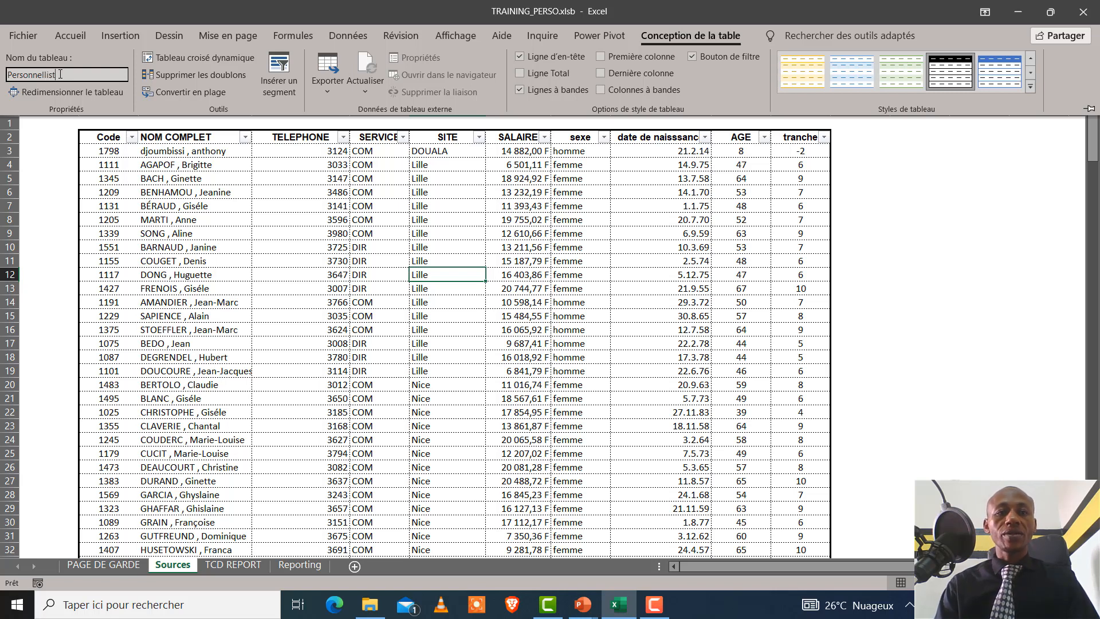
click(916, 221)
click(901, 210)
drag(776, 231, 744, 233)
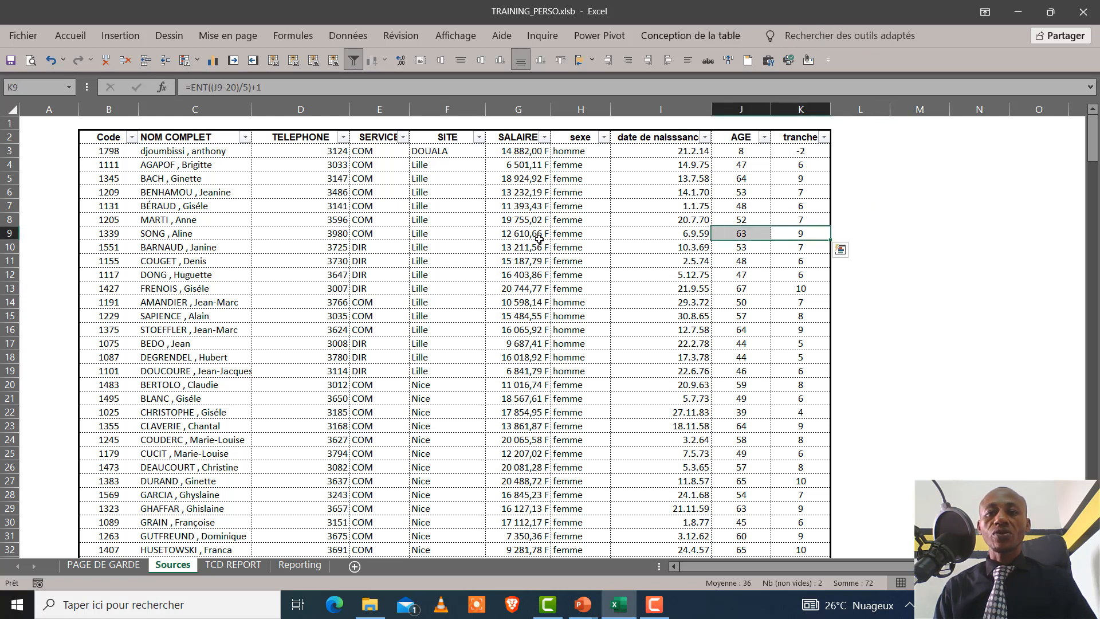
click(401, 246)
click(453, 372)
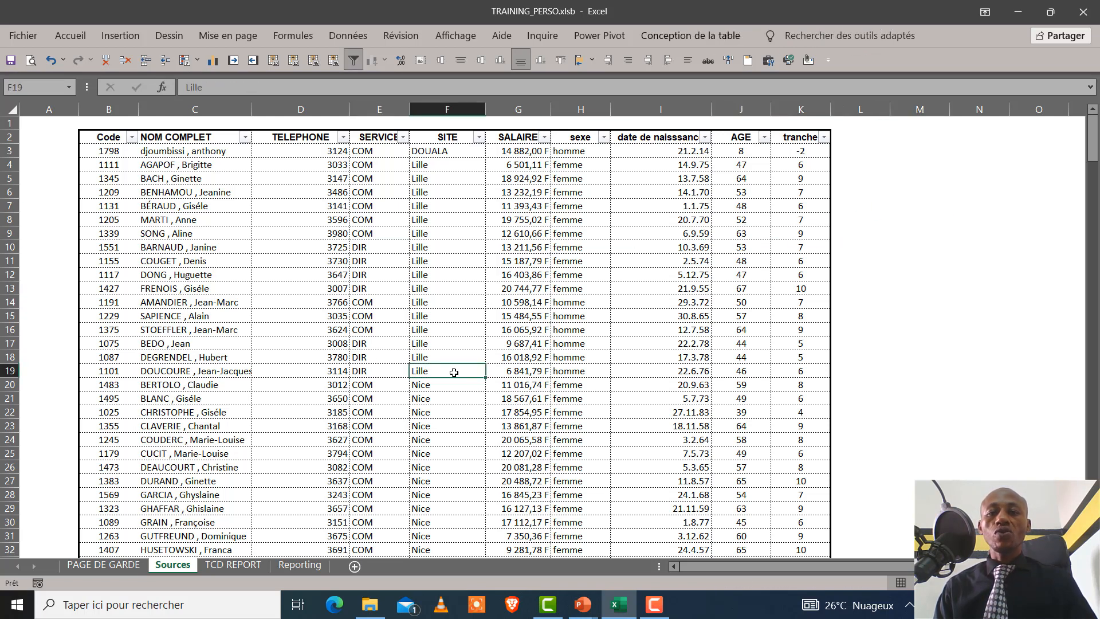
click(459, 236)
key(Left)
key(Left)
click(332, 344)
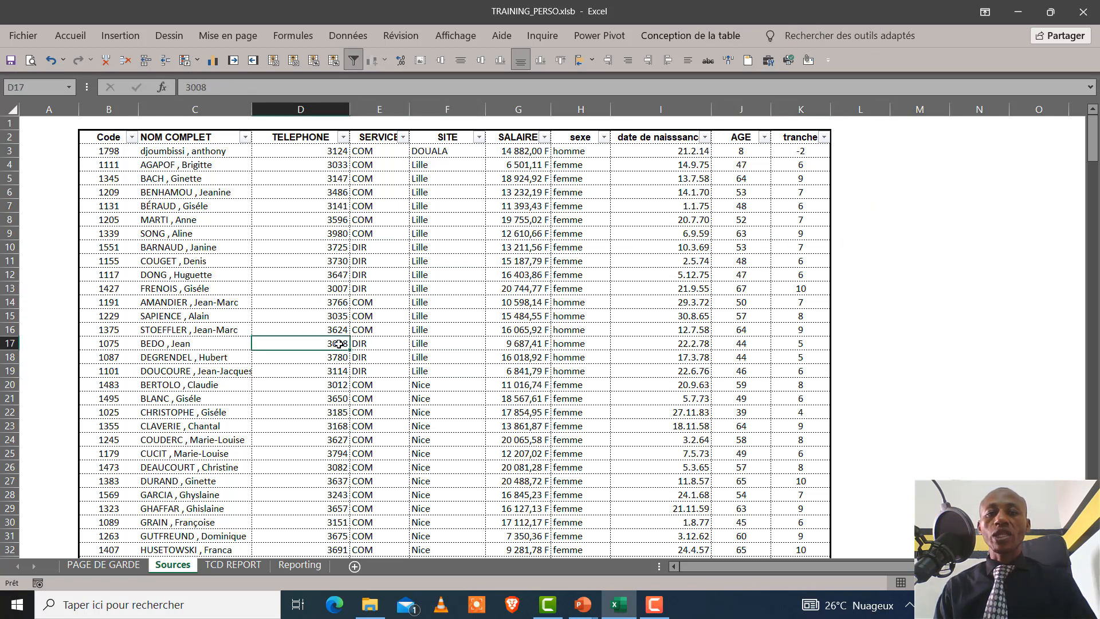
click(465, 313)
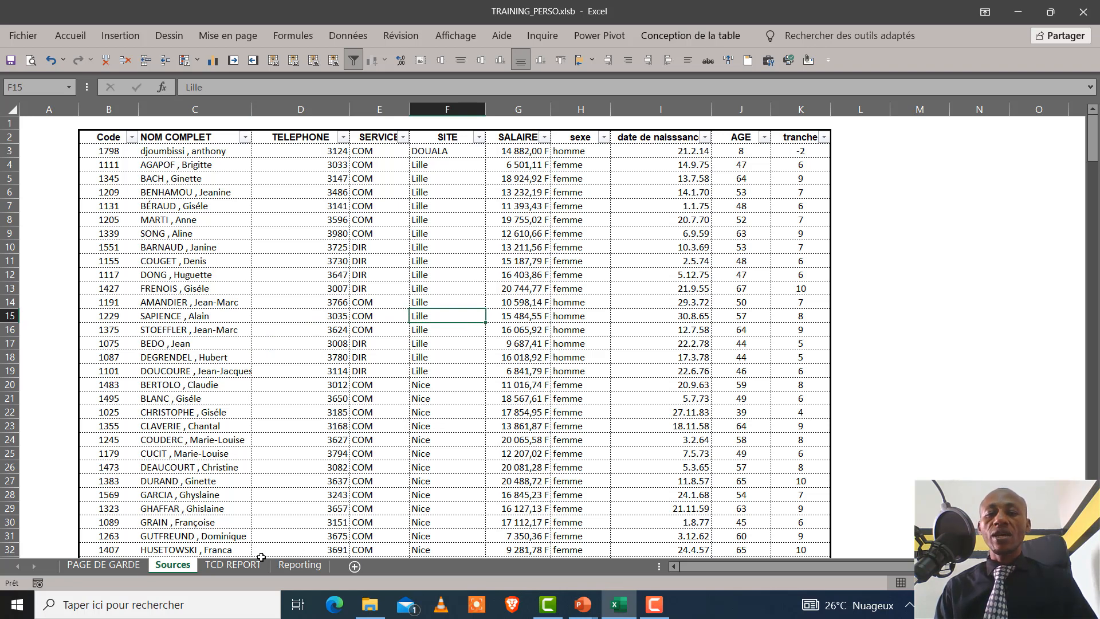
Hide the gridlines on the TCD REPORT sheet
click(234, 566)
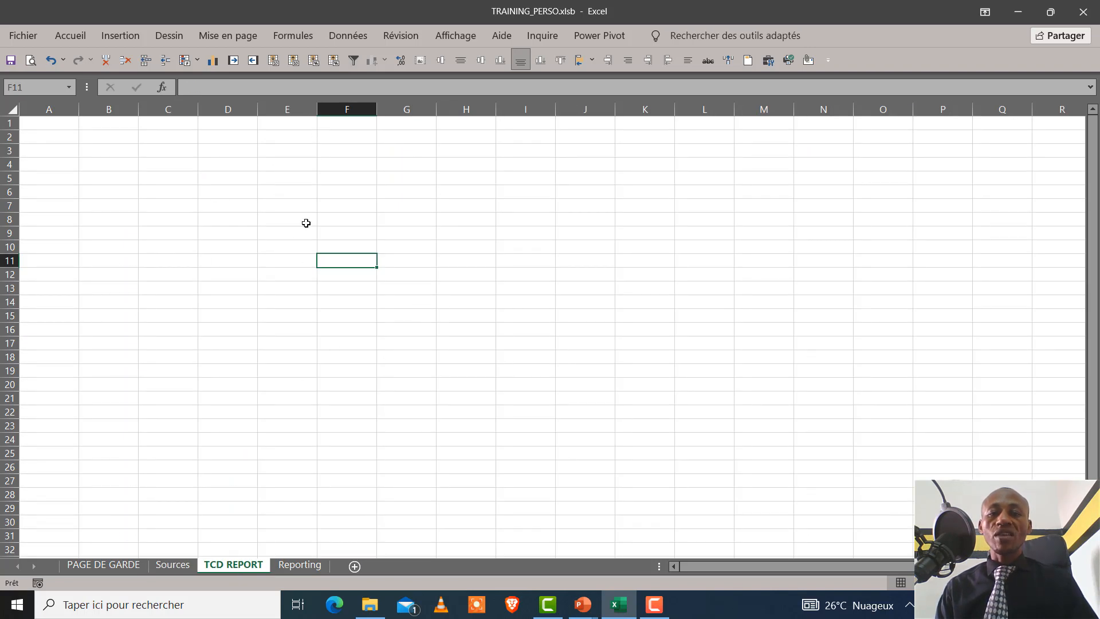
click(295, 205)
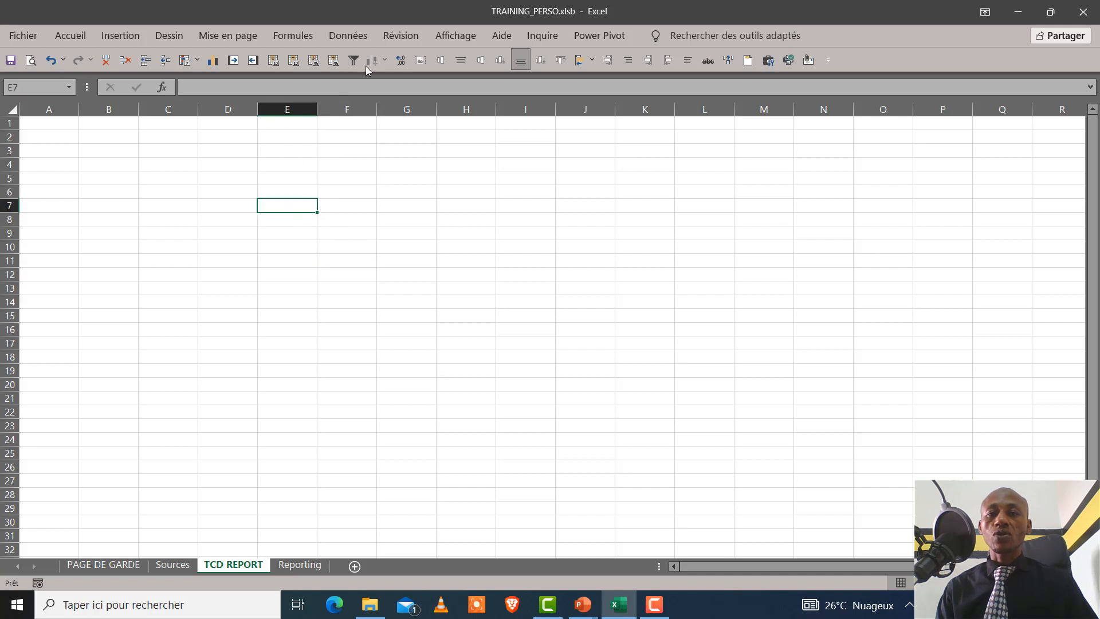
click(455, 36)
click(179, 85)
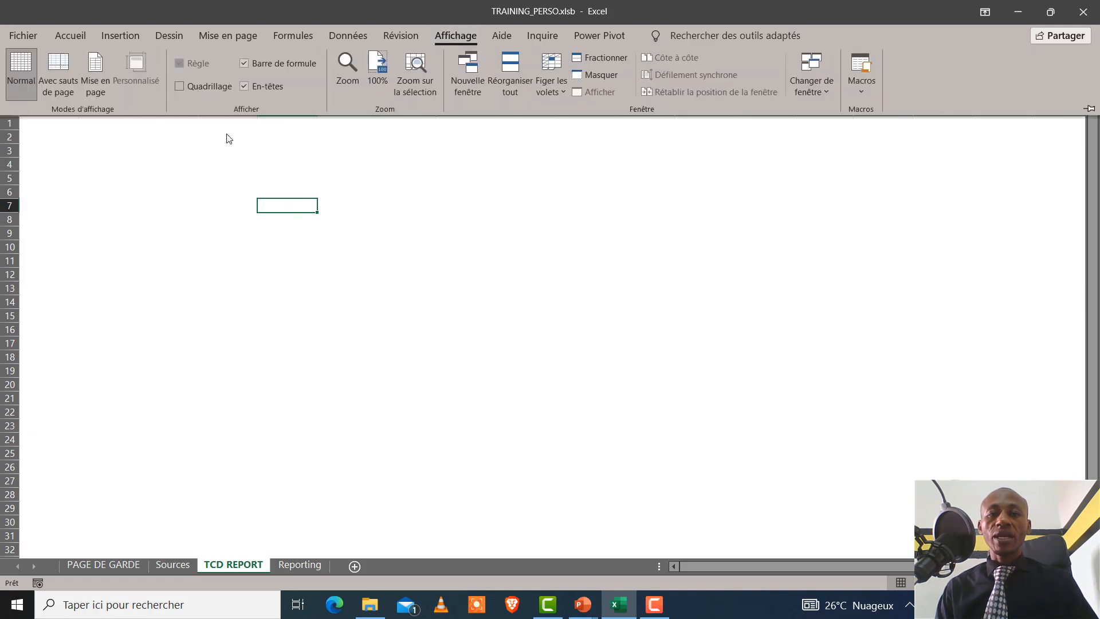
click(171, 219)
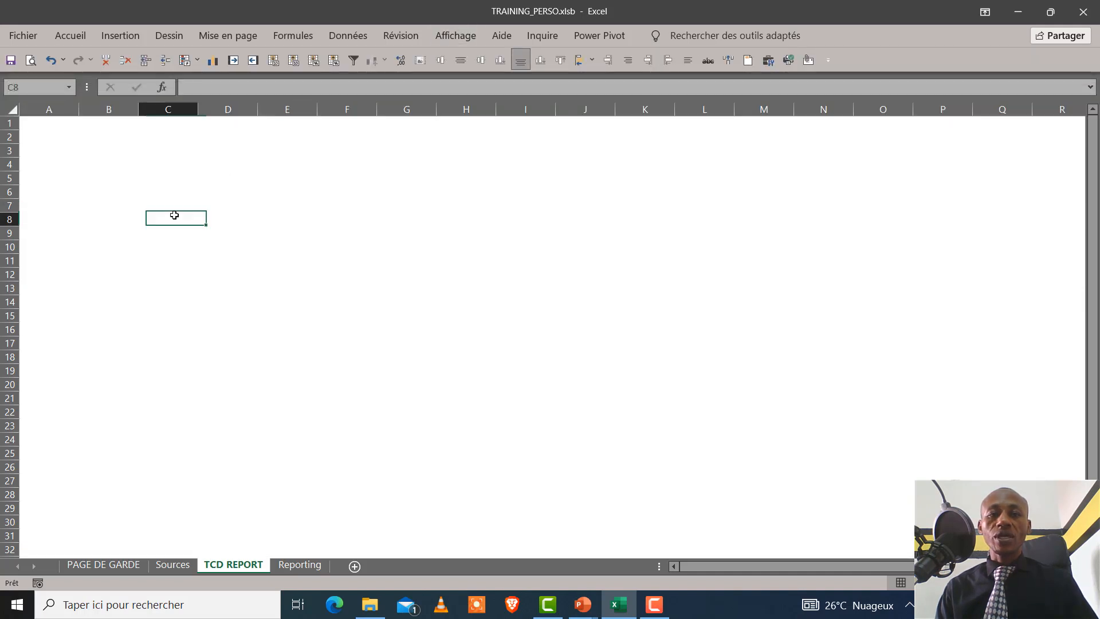
Create a pivot table from the Personnellist table on the existing TCD REPORT sheet at cell B5
click(197, 565)
click(315, 230)
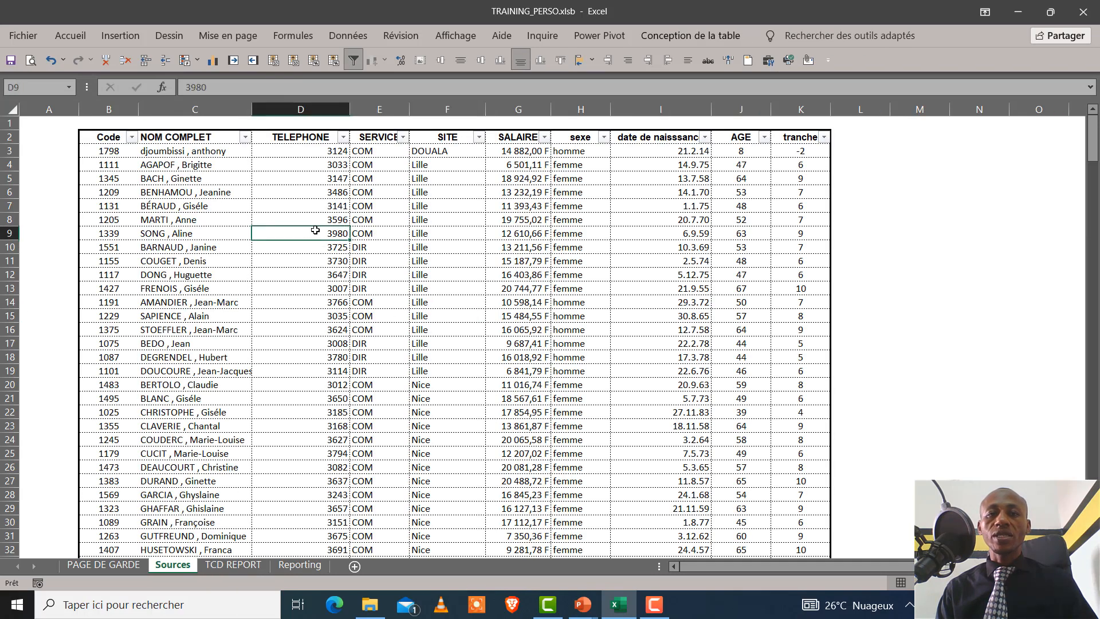
click(121, 35)
click(20, 71)
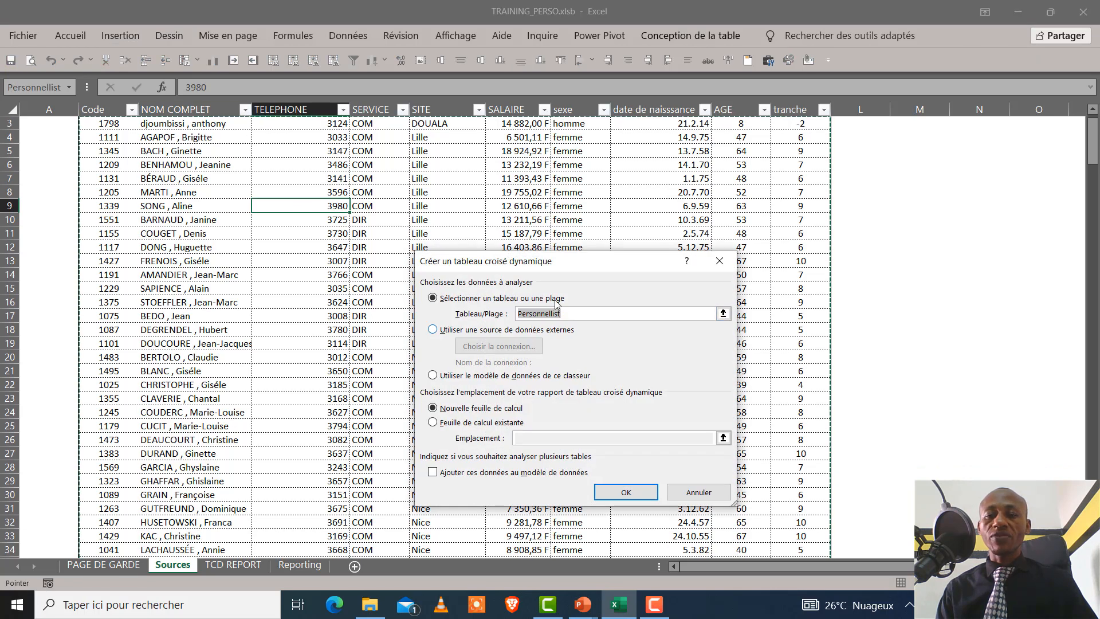
click(481, 423)
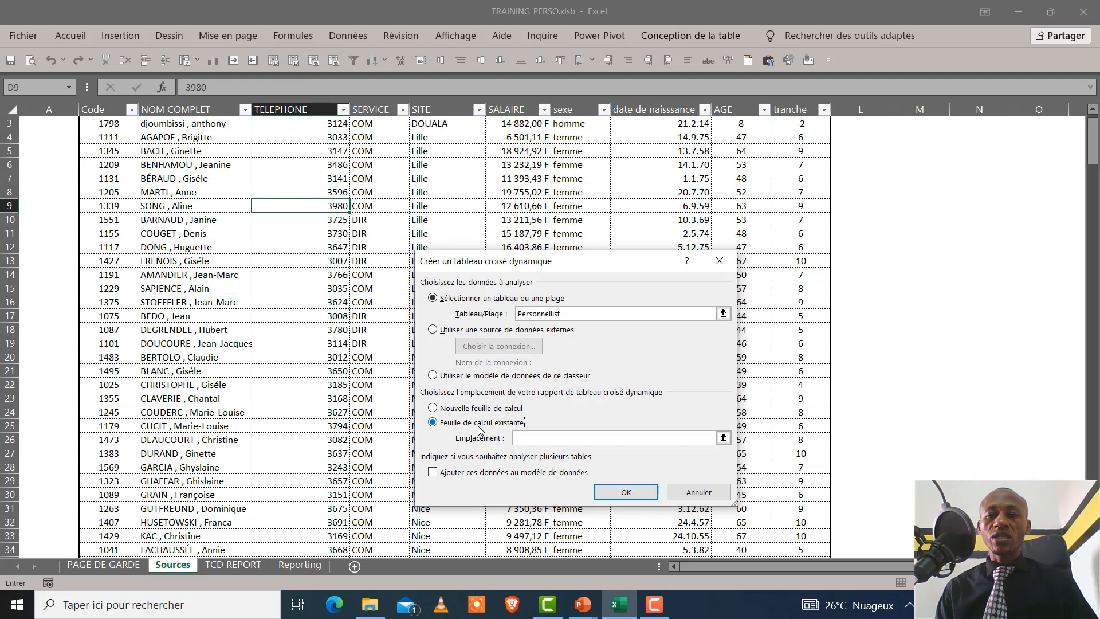
click(551, 439)
click(234, 565)
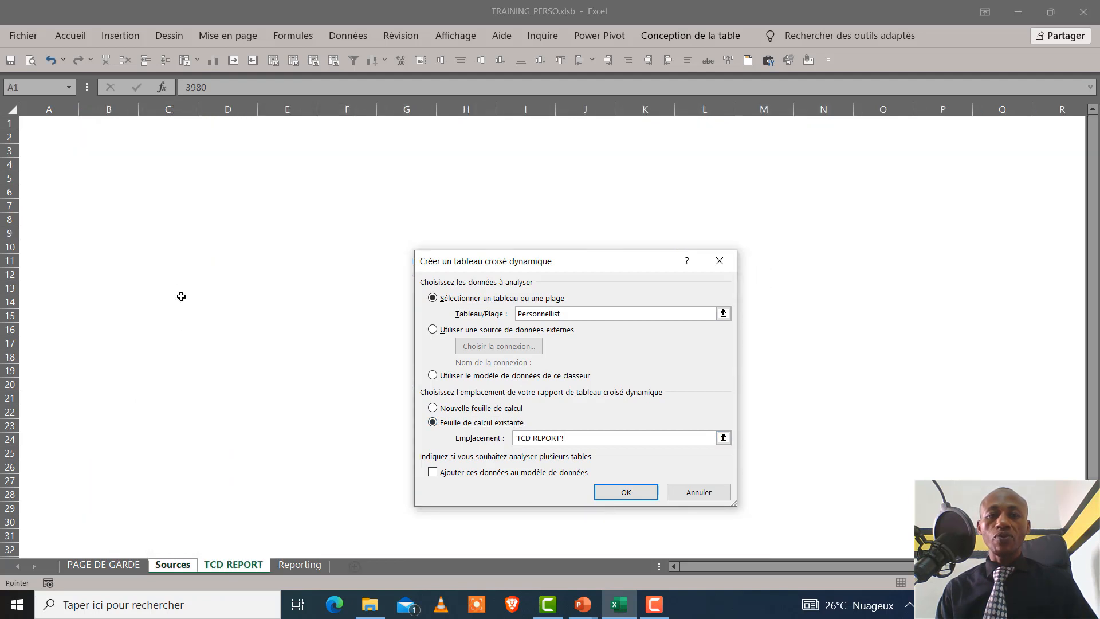
click(102, 179)
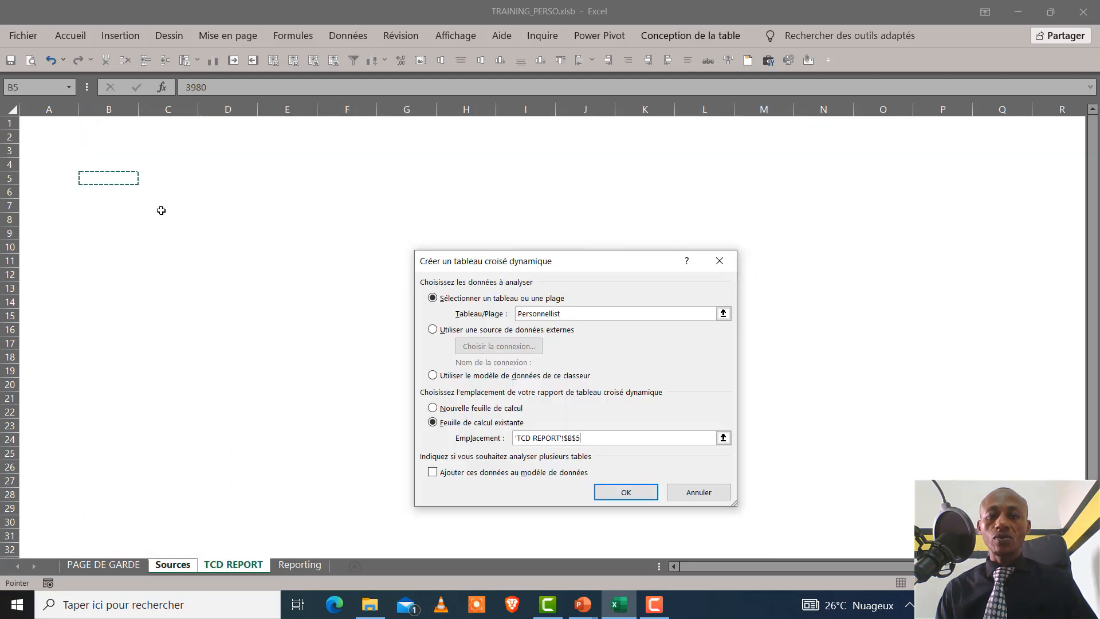
click(626, 492)
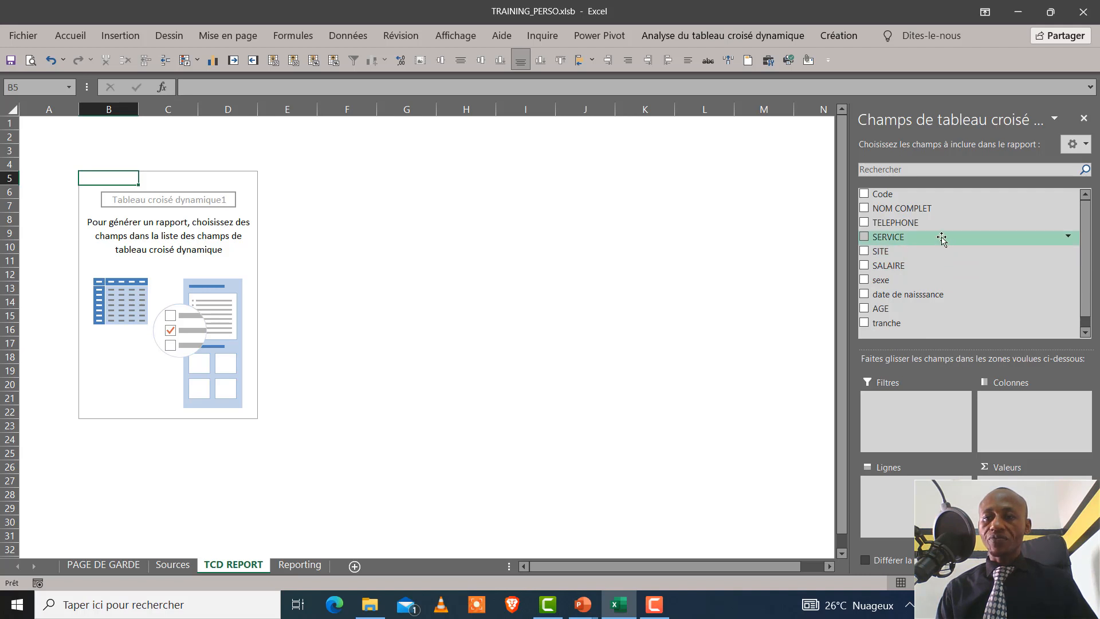
Lay out the pivot table with SERVICE as rows, the sum of SALAIRE as values and SITE as columns
drag(942, 239, 917, 487)
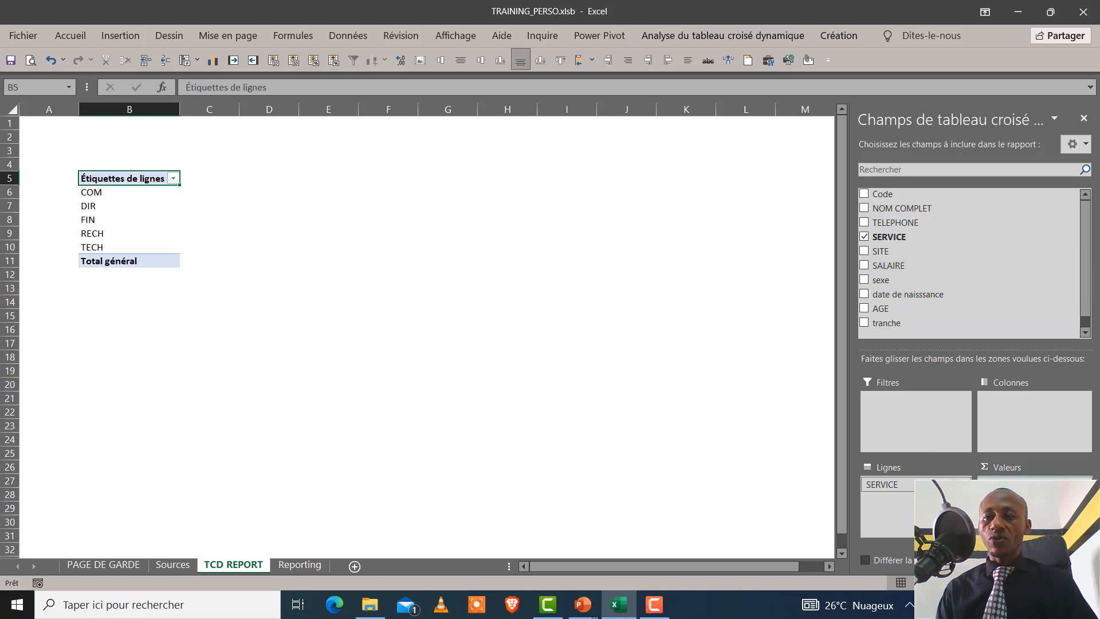
click(888, 266)
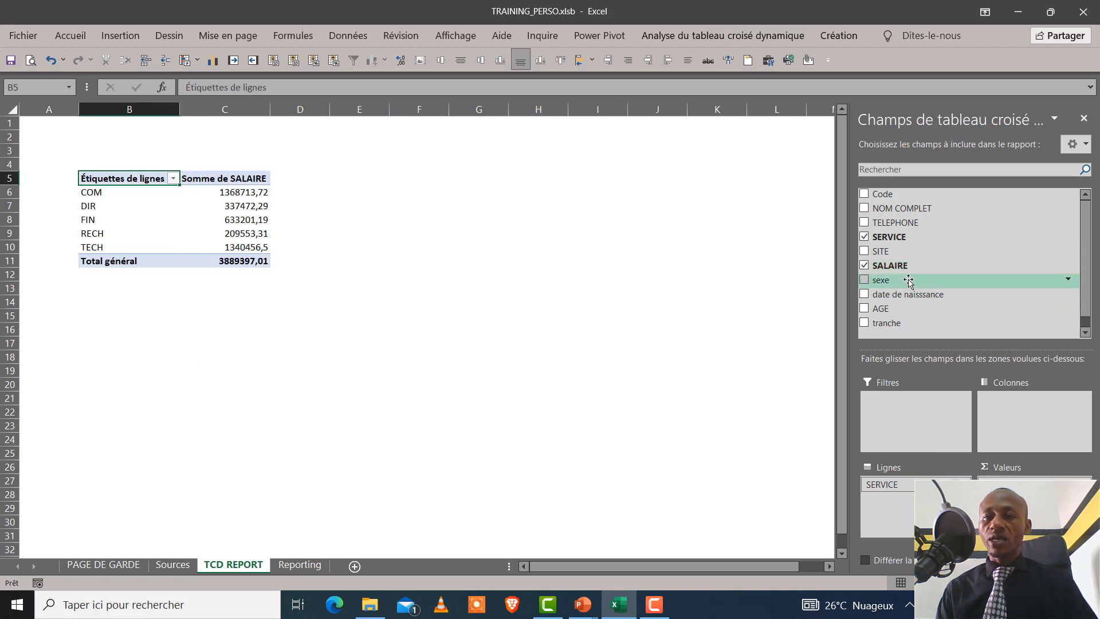
drag(913, 251, 1026, 408)
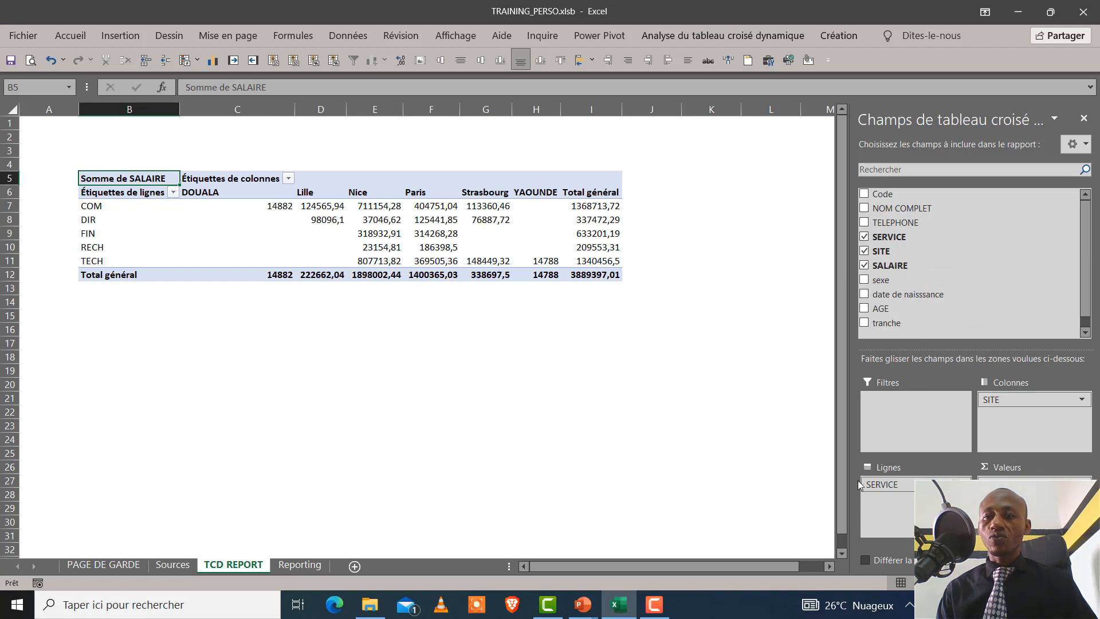
Give the pivot table's summed salary value field the custom name #SALAIRE
click(1060, 484)
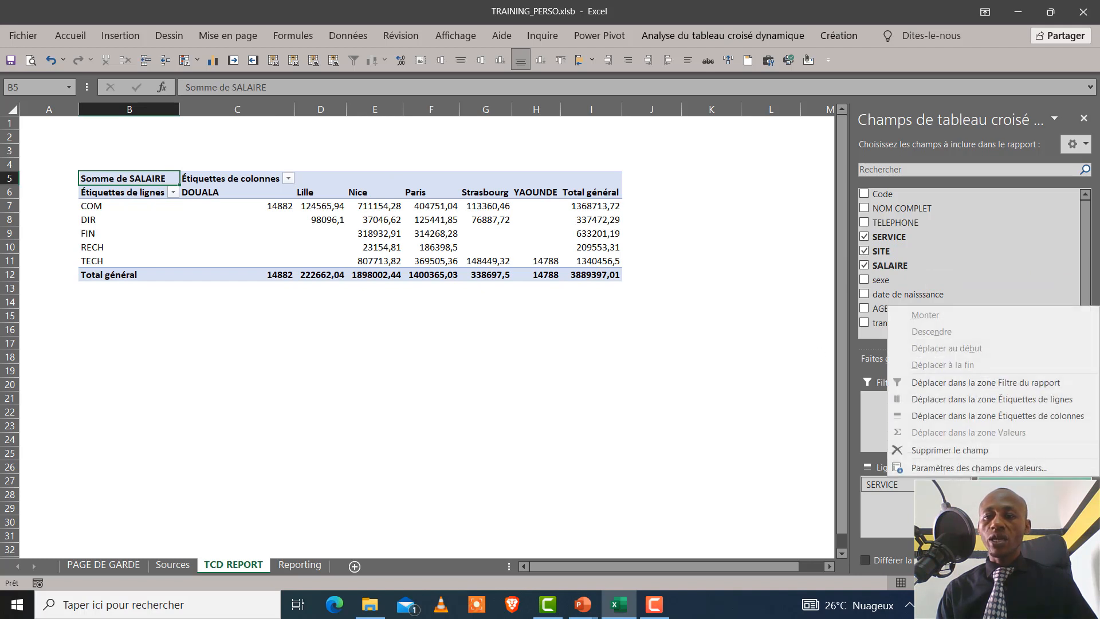
click(1062, 467)
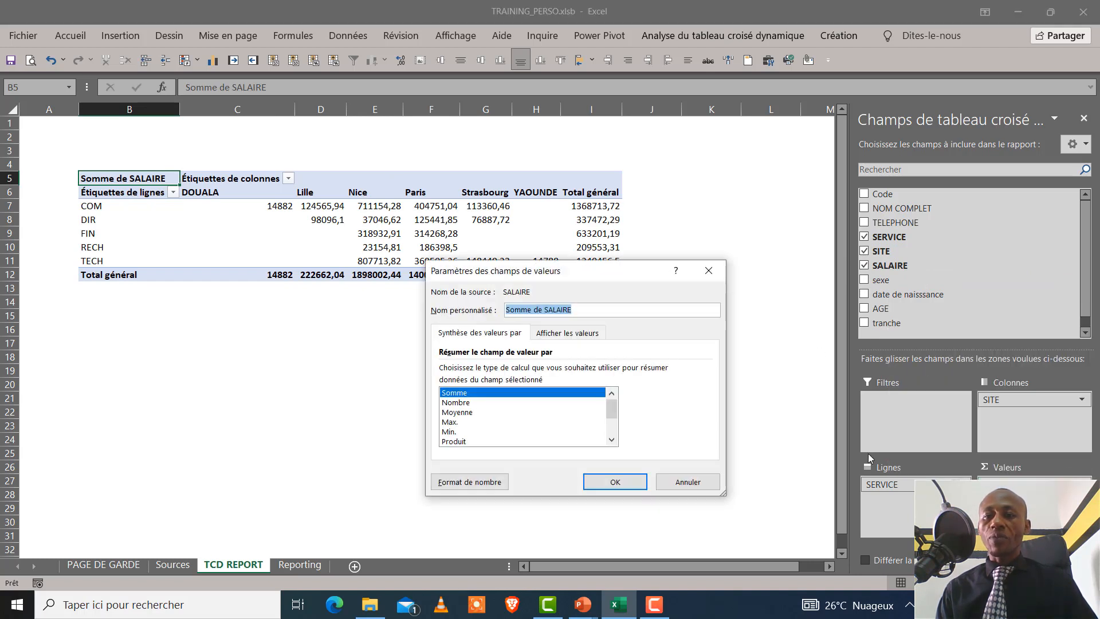
click(549, 310)
drag(545, 310, 504, 310)
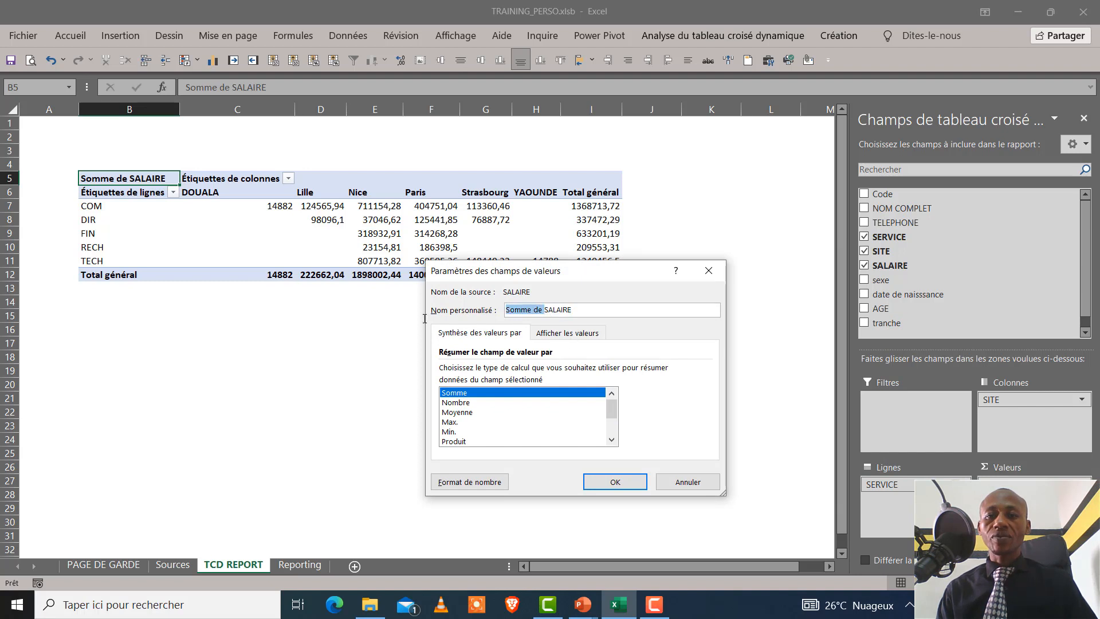
key(BackSpace)
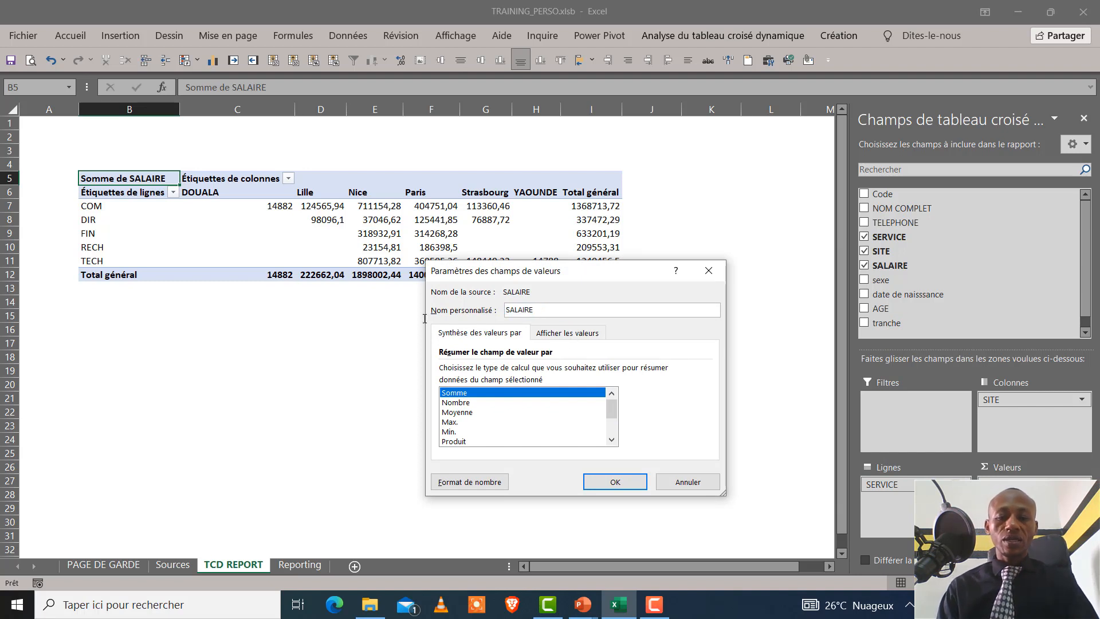
text(#)
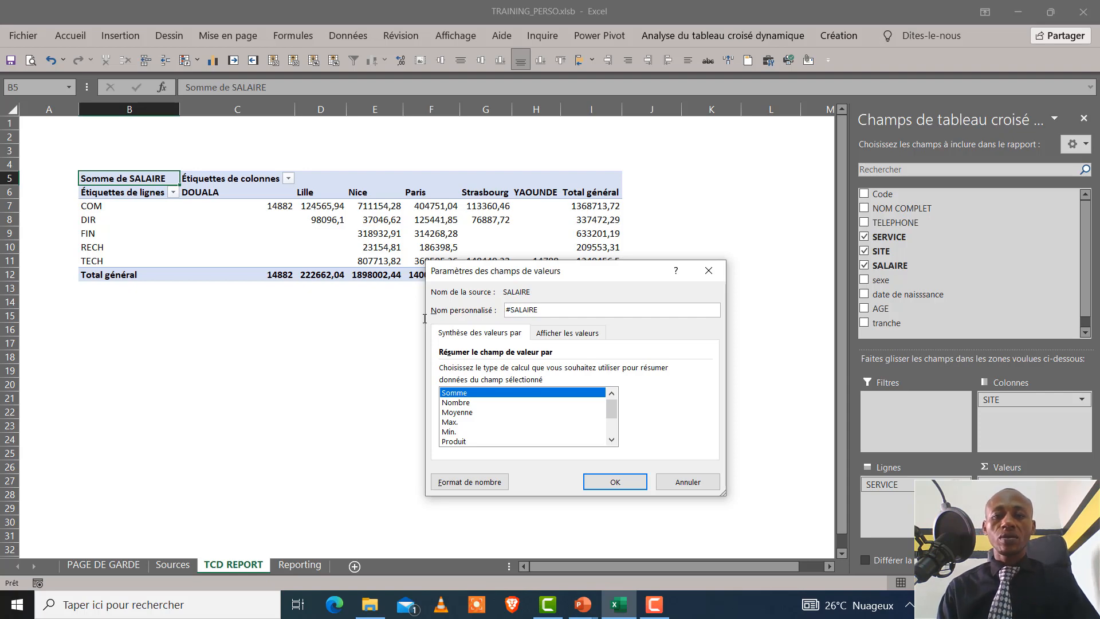
Format the salary values as Nombre with a thousands separator and 0 decimals, and apply the value field settings
click(495, 483)
click(425, 277)
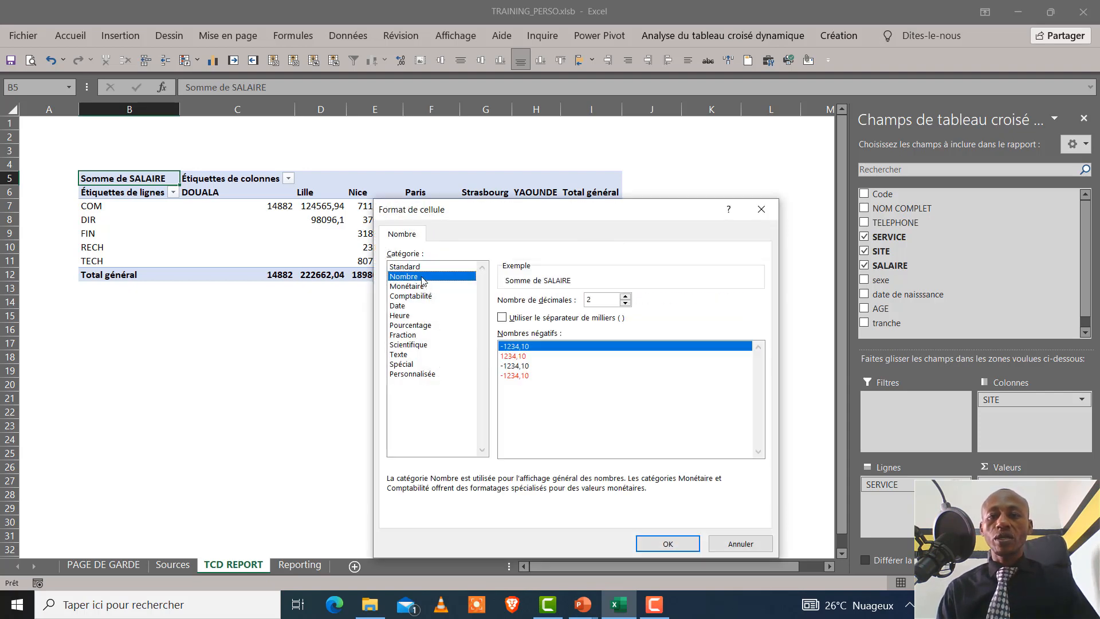
click(533, 319)
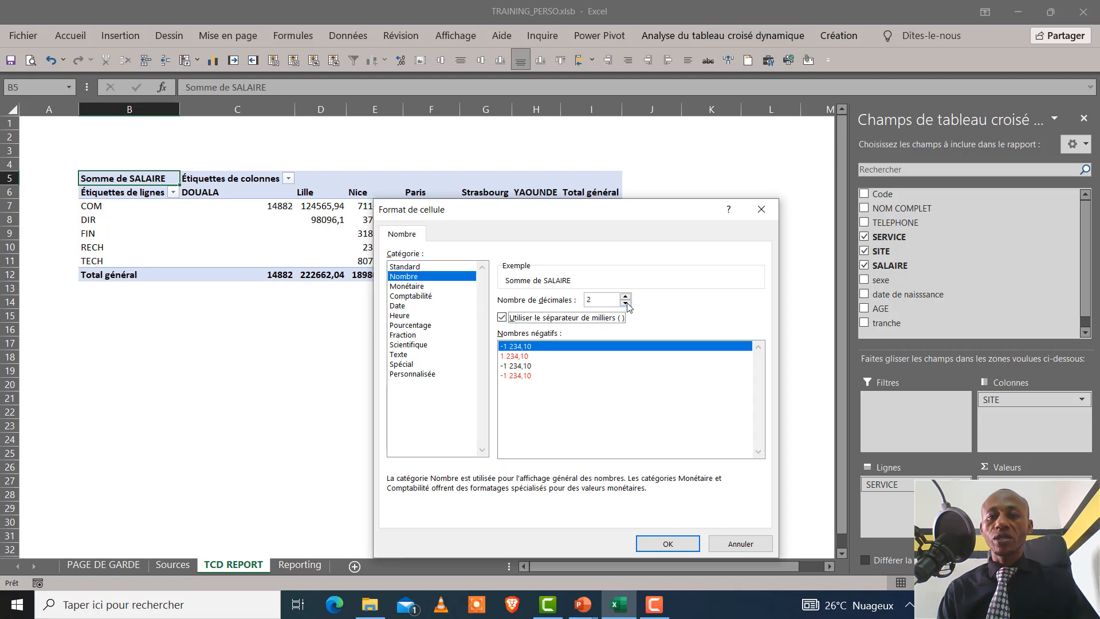
click(626, 303)
click(625, 302)
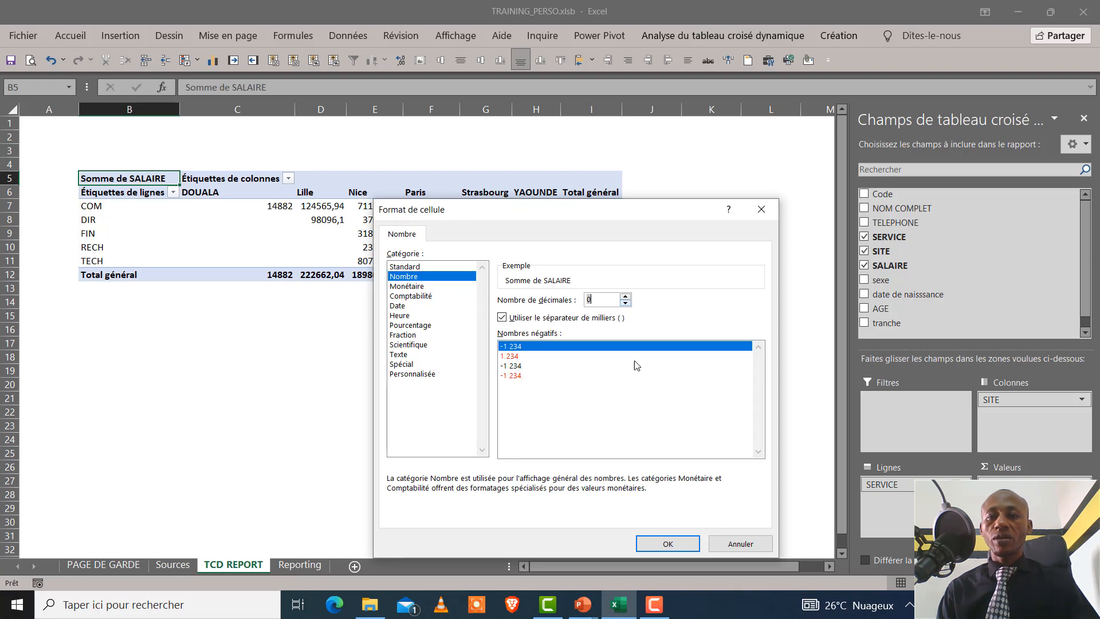
click(673, 543)
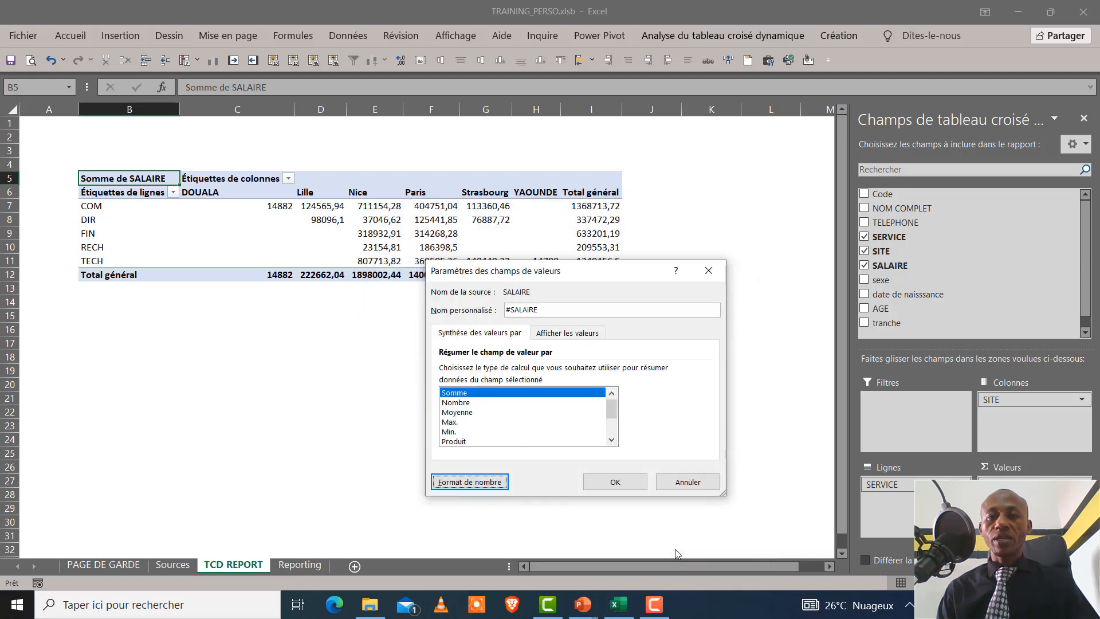
click(599, 483)
click(455, 380)
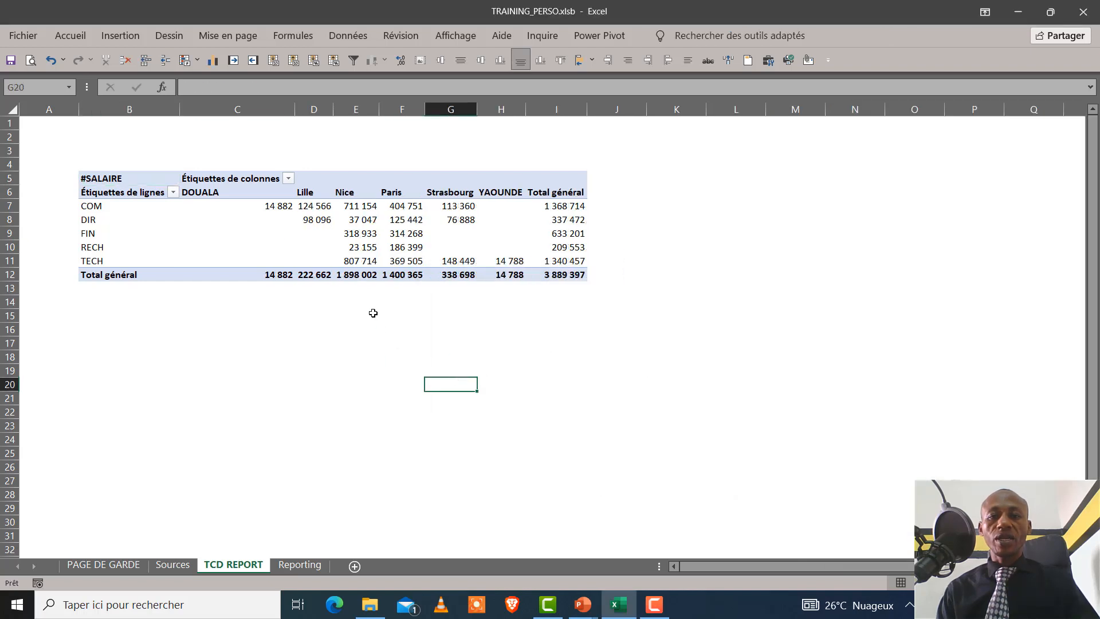
Blank out the pivot table's column-label caption in C5 and row-label caption in B6
click(241, 178)
right_click(241, 179)
key(Escape)
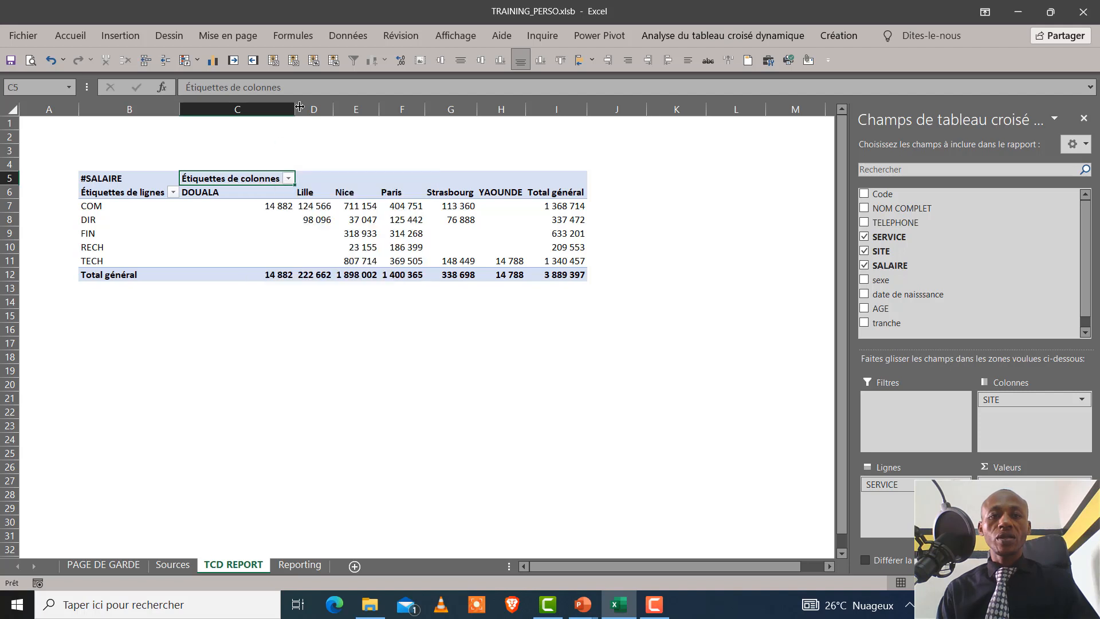
drag(290, 88, 155, 67)
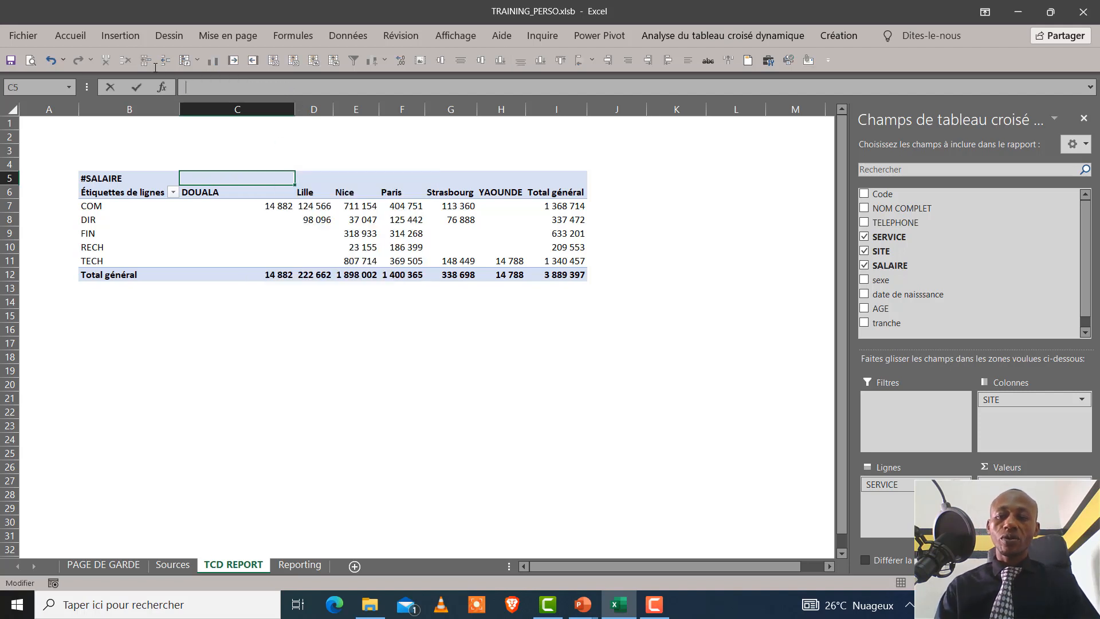
key(Return)
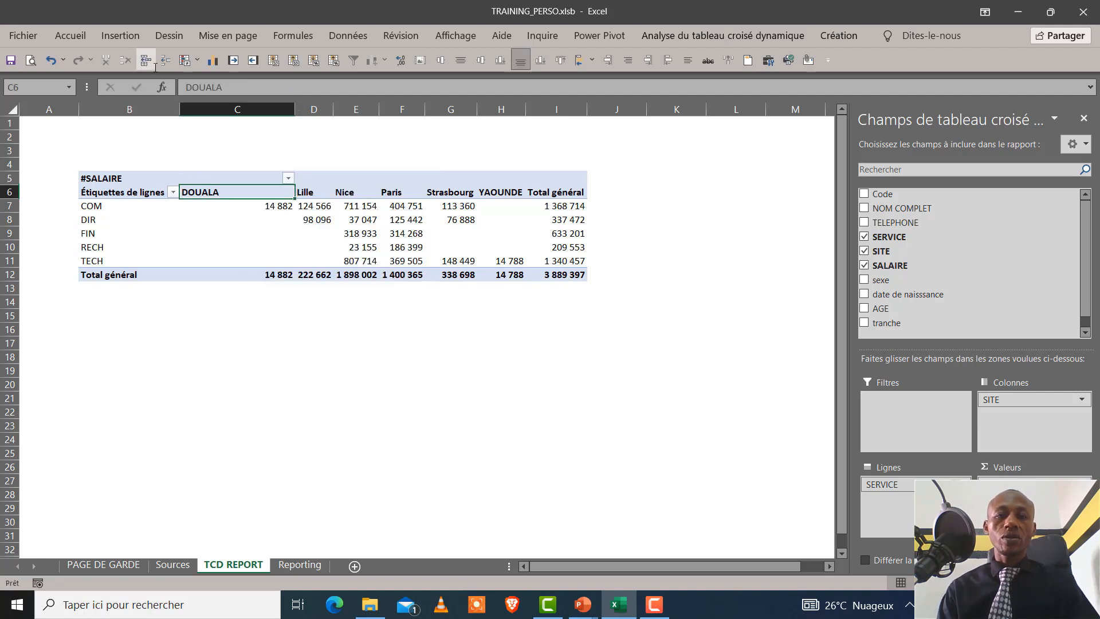
click(116, 192)
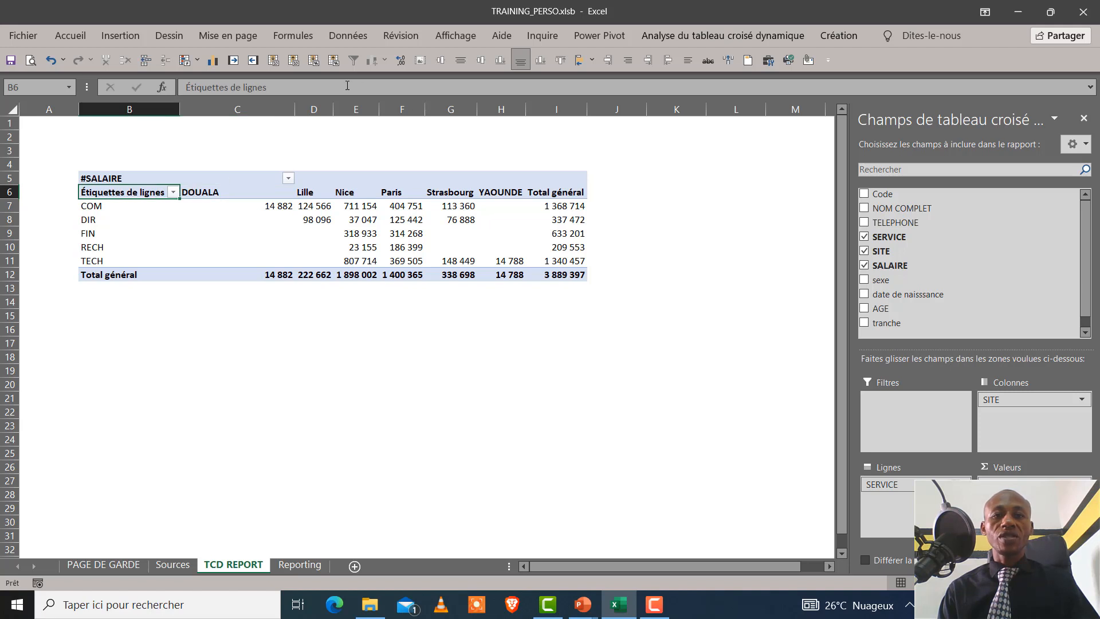
drag(347, 86, 116, 50)
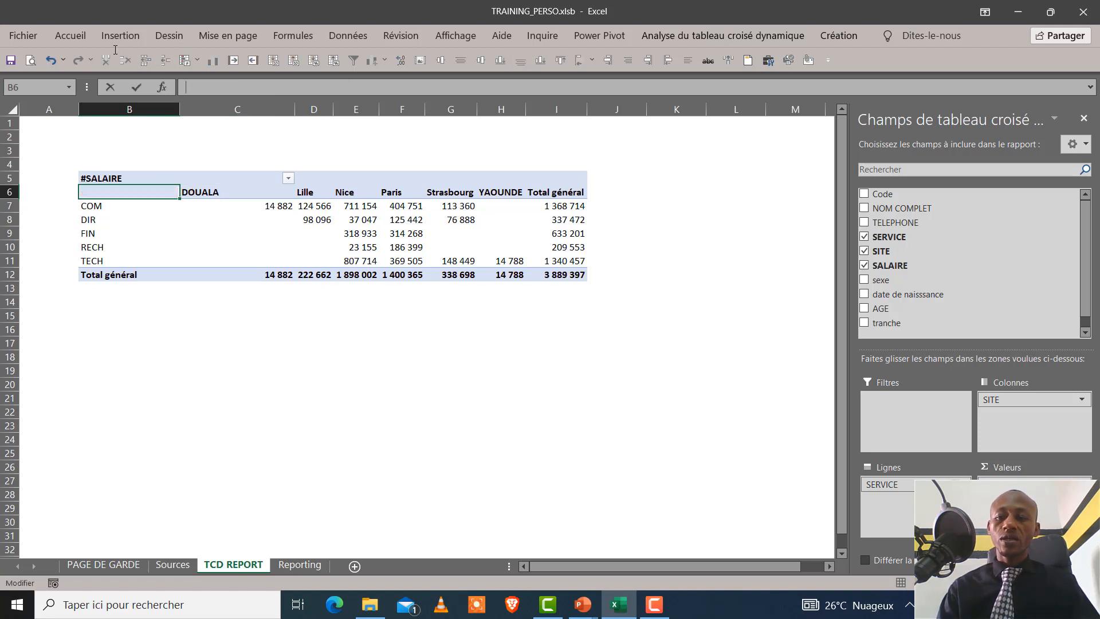
key(Return)
click(286, 356)
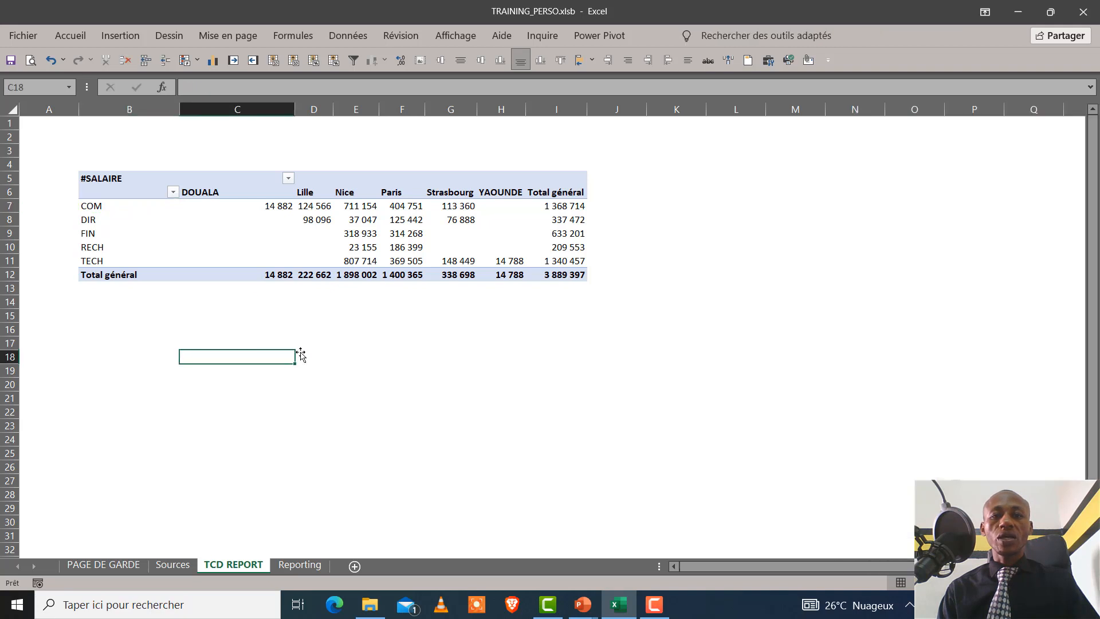
Narrow column C to suit the DOUALA values in the pivot table
click(408, 252)
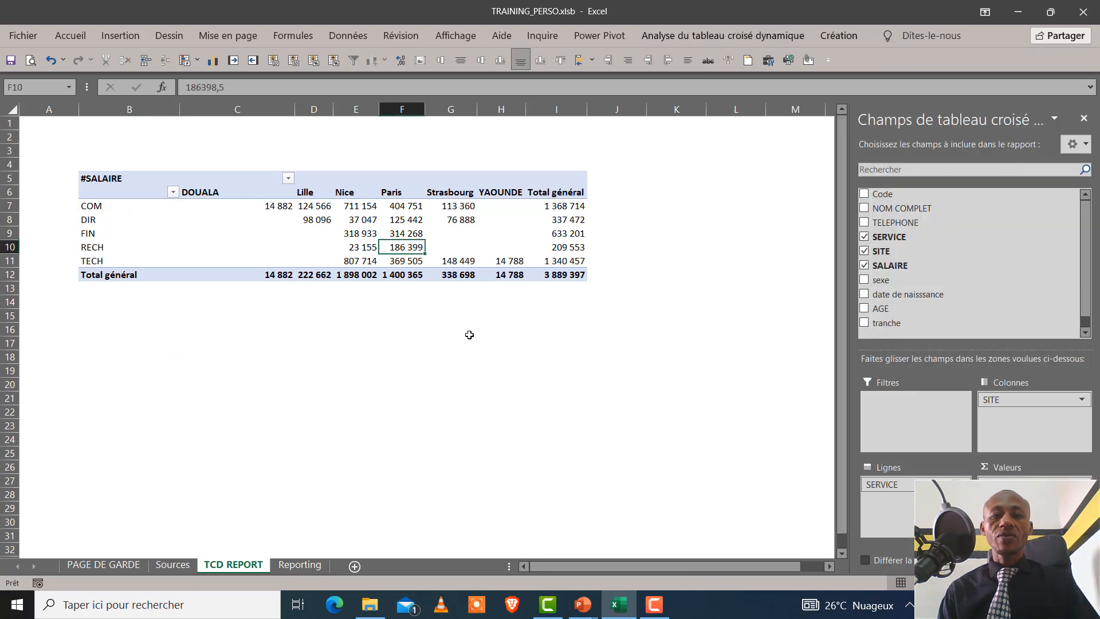
drag(294, 109, 237, 109)
click(561, 371)
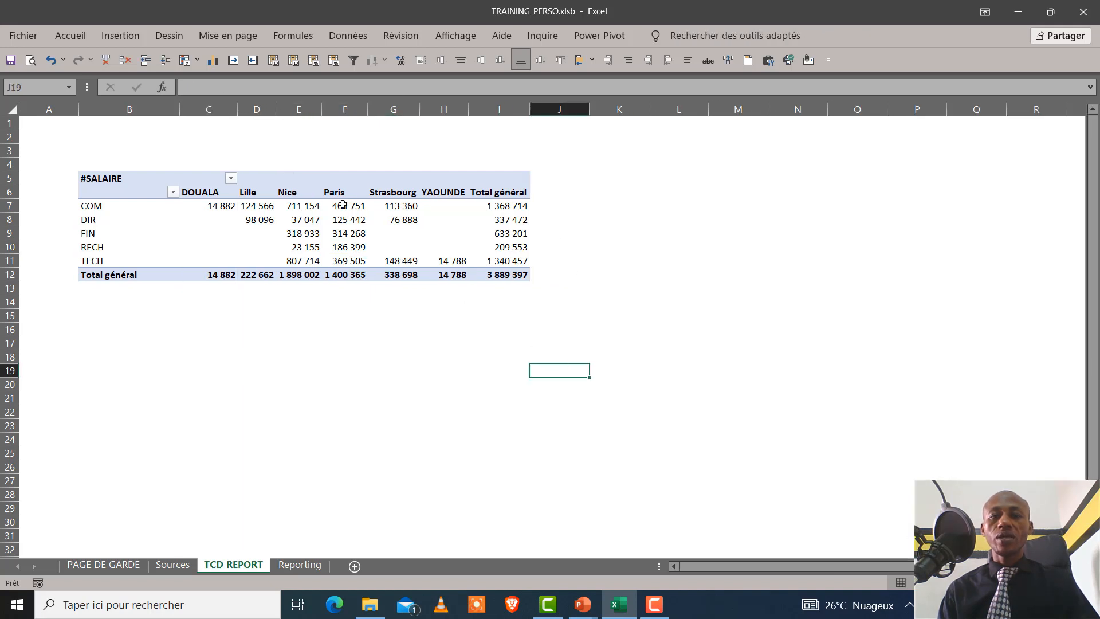
Copy the whole pivot table and paste the duplicate on the same sheet at cell L5
click(138, 182)
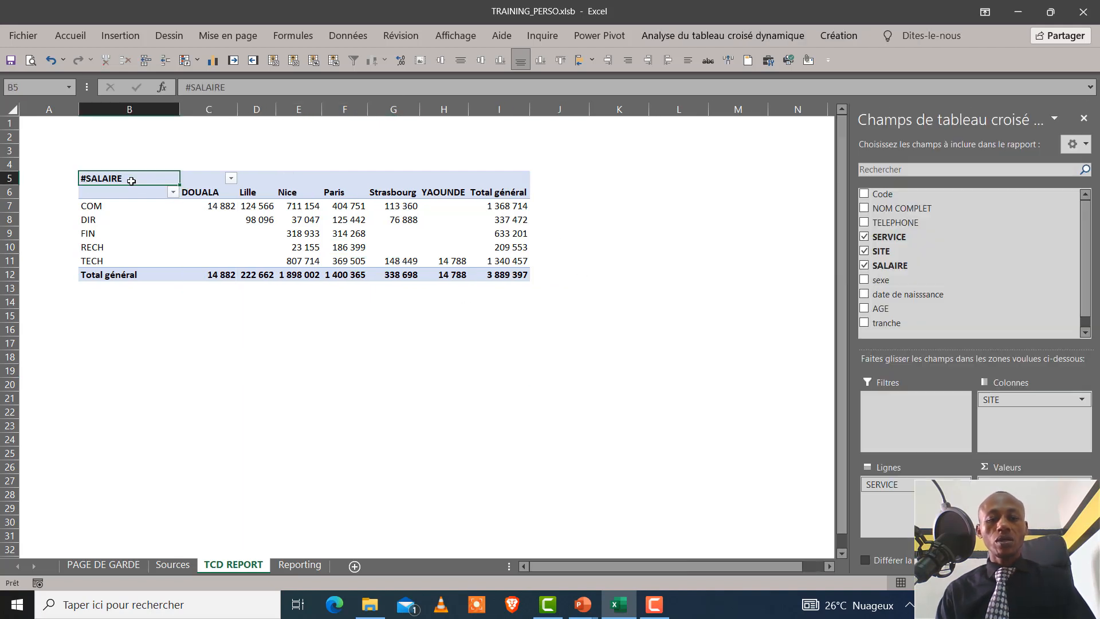
key(ctrl+a)
key(ctrl+c)
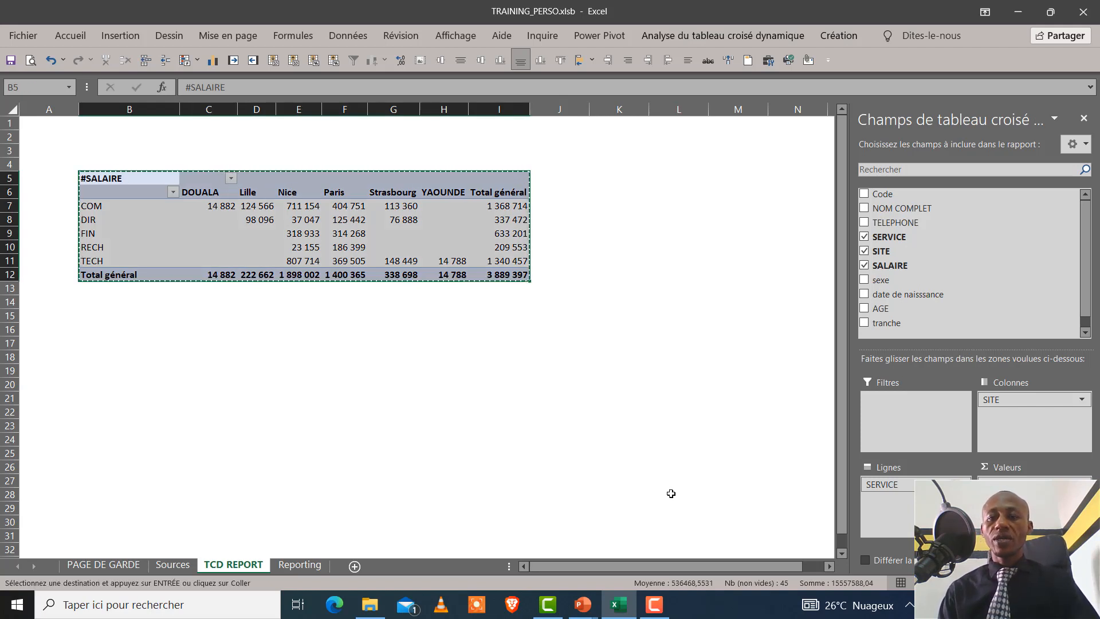
double_click(829, 566)
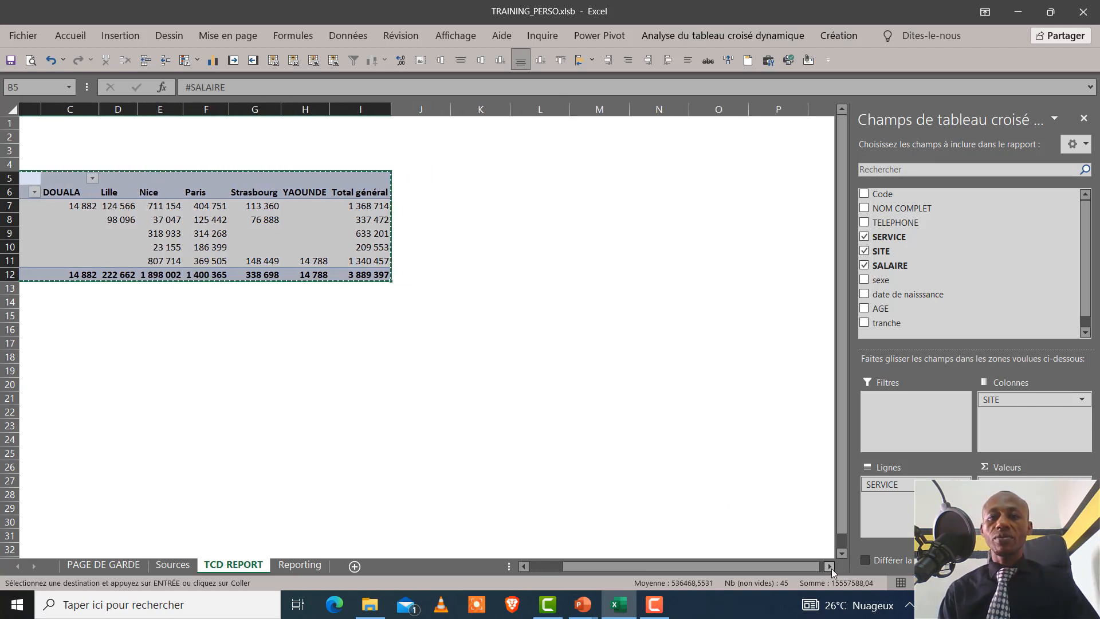
click(521, 171)
key(ctrl+v)
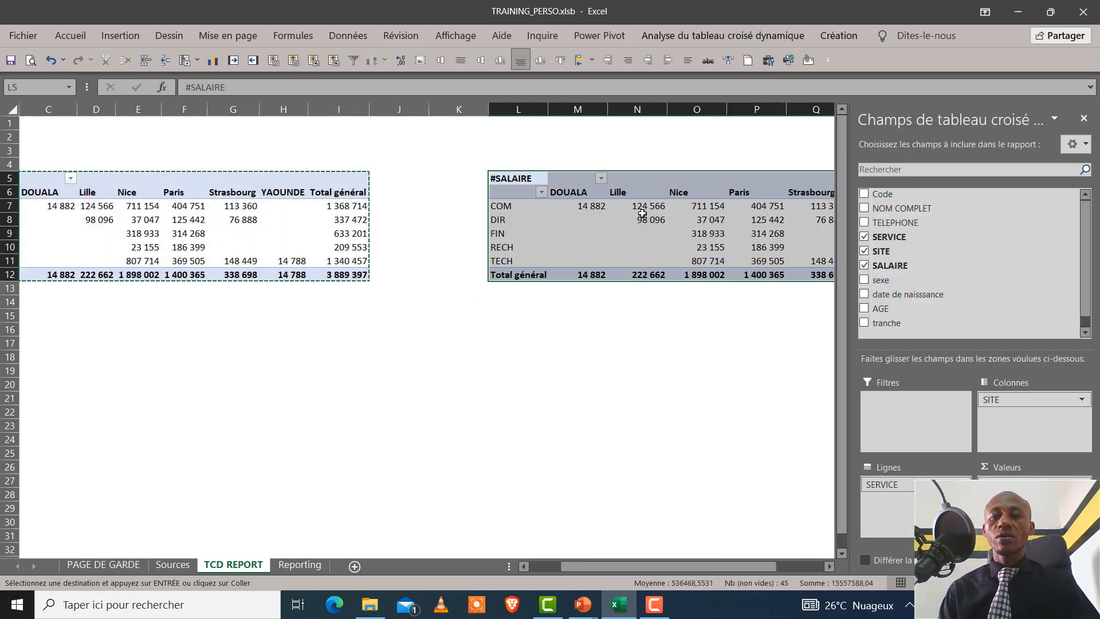
Rearrange the pivot table copy at L5 with SITE as rows and sexe as columns, without SERVICE, and slightly widen column L
click(653, 232)
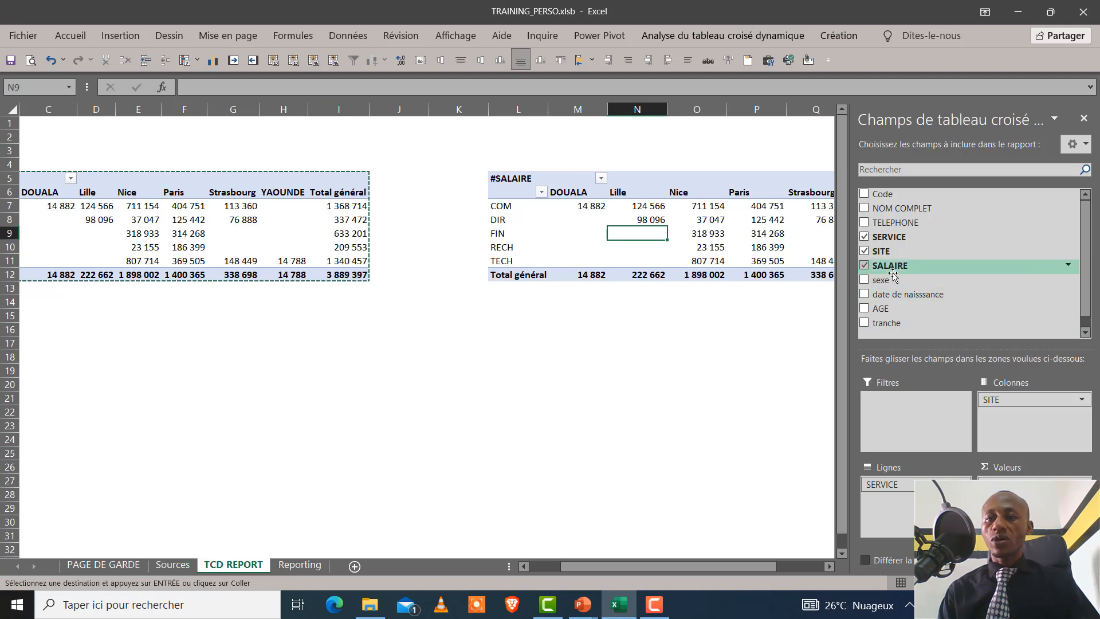
click(864, 251)
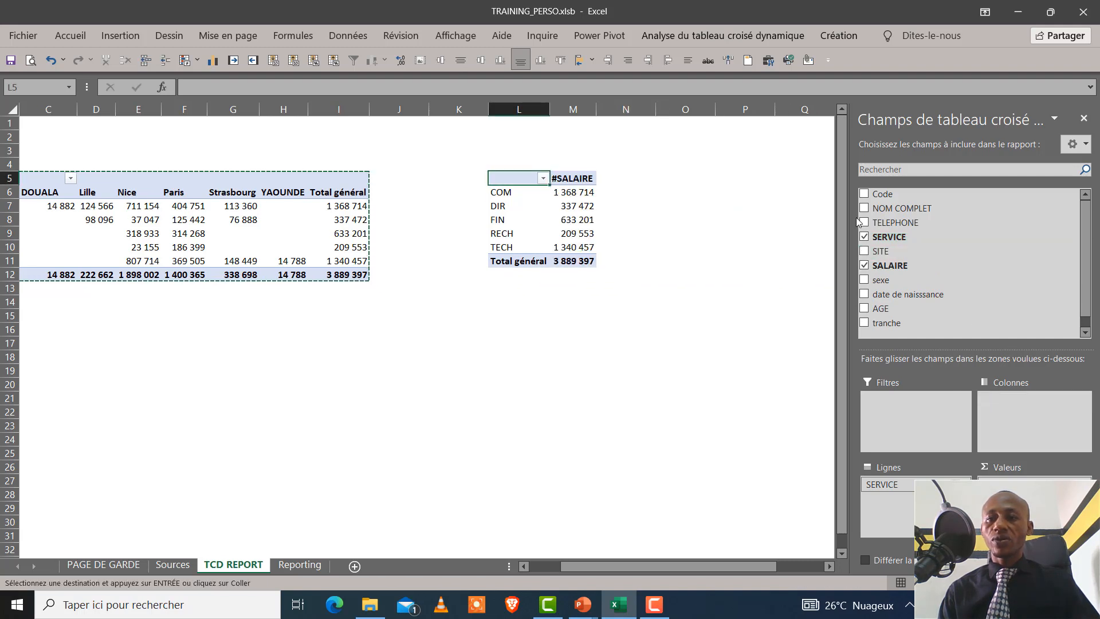
drag(891, 237, 900, 517)
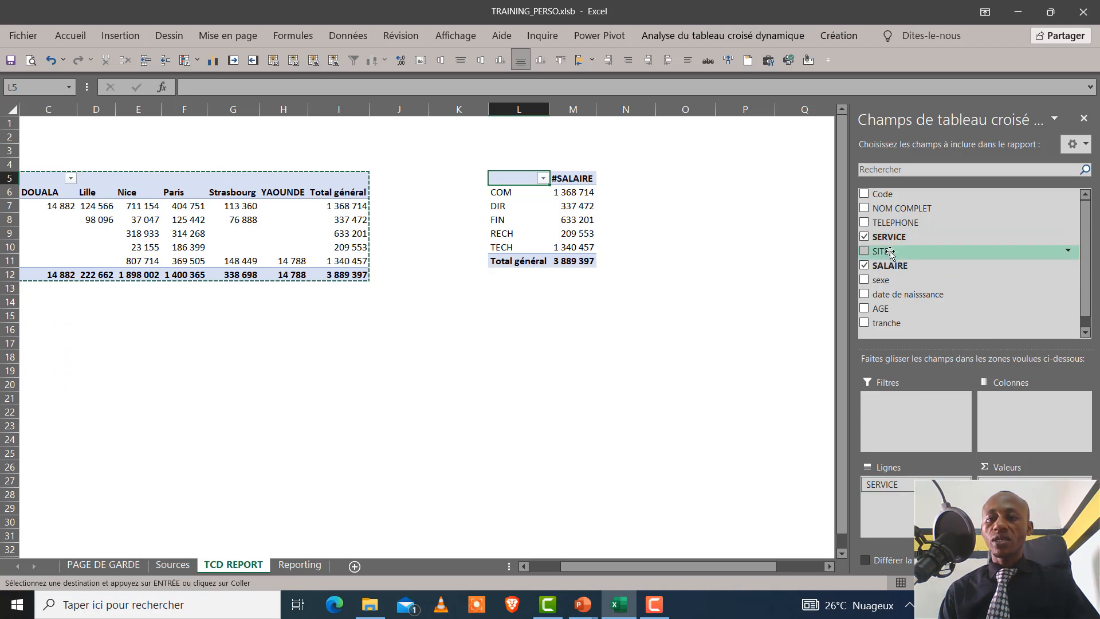
drag(891, 251, 912, 513)
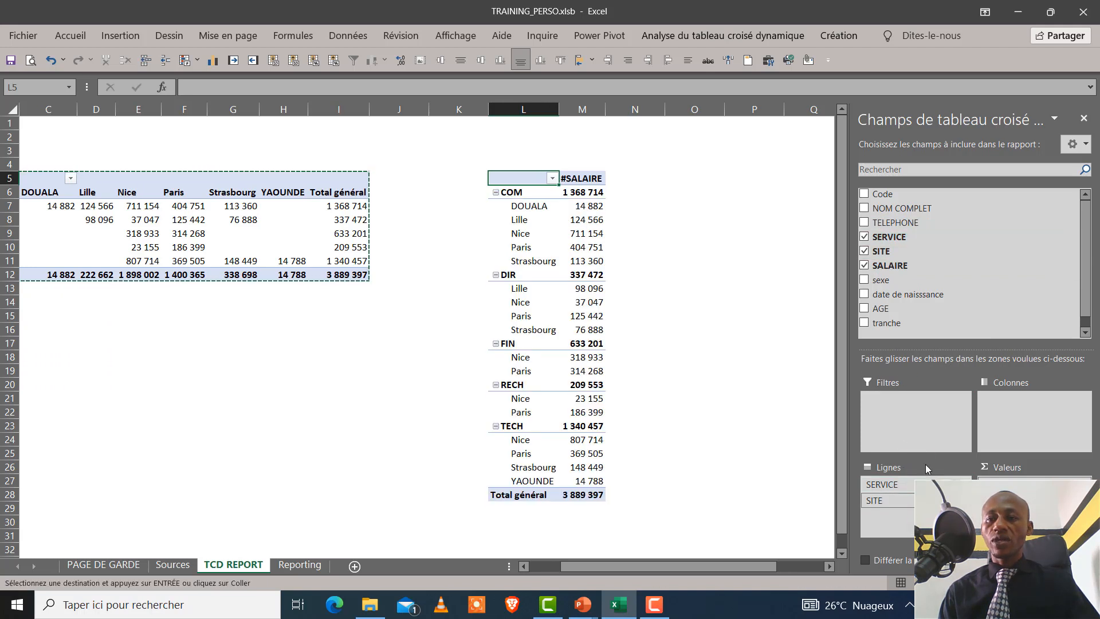
click(864, 238)
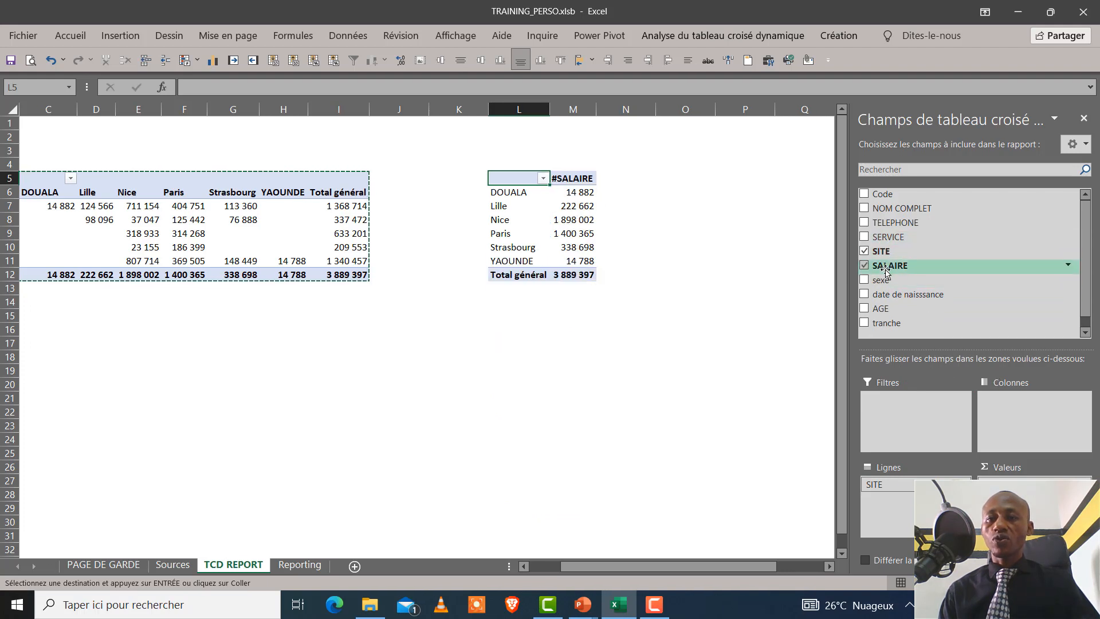
drag(886, 280, 1026, 408)
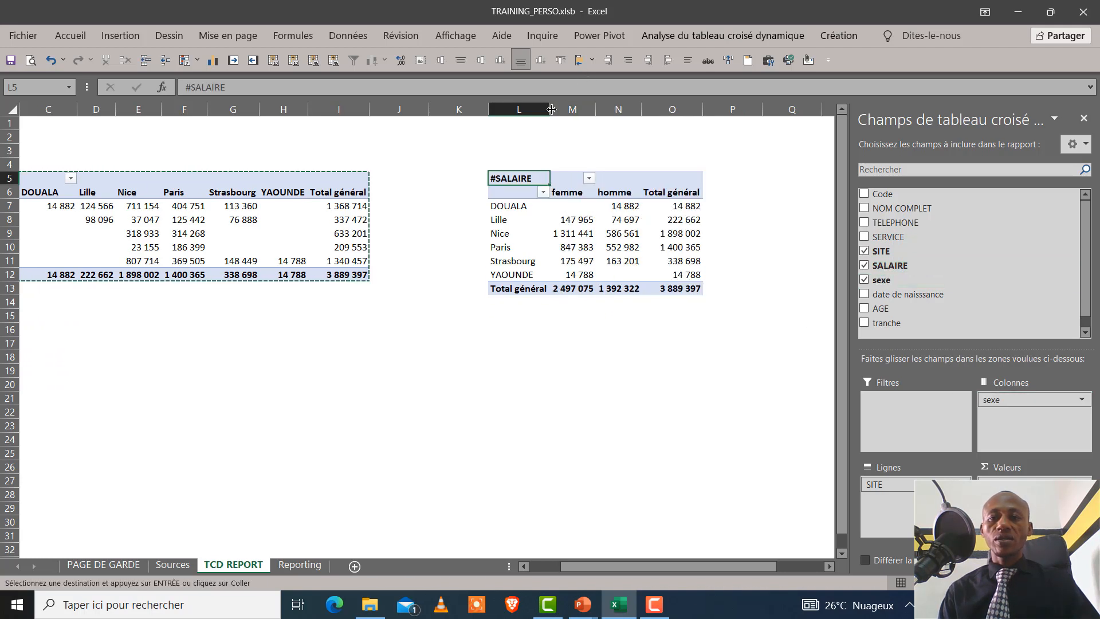
drag(549, 108, 556, 109)
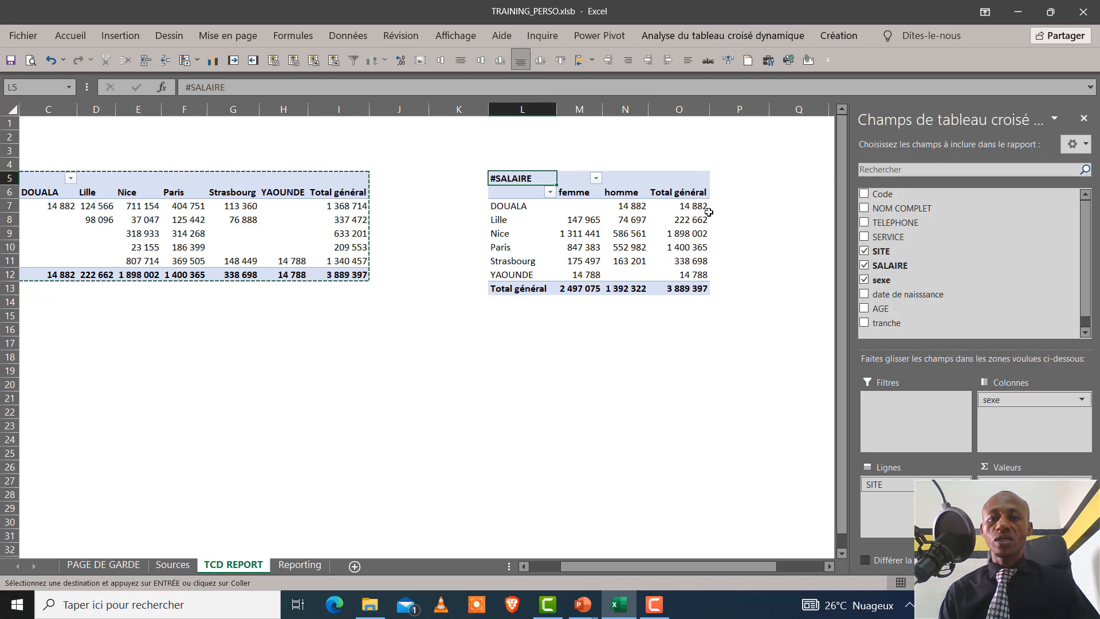
click(635, 247)
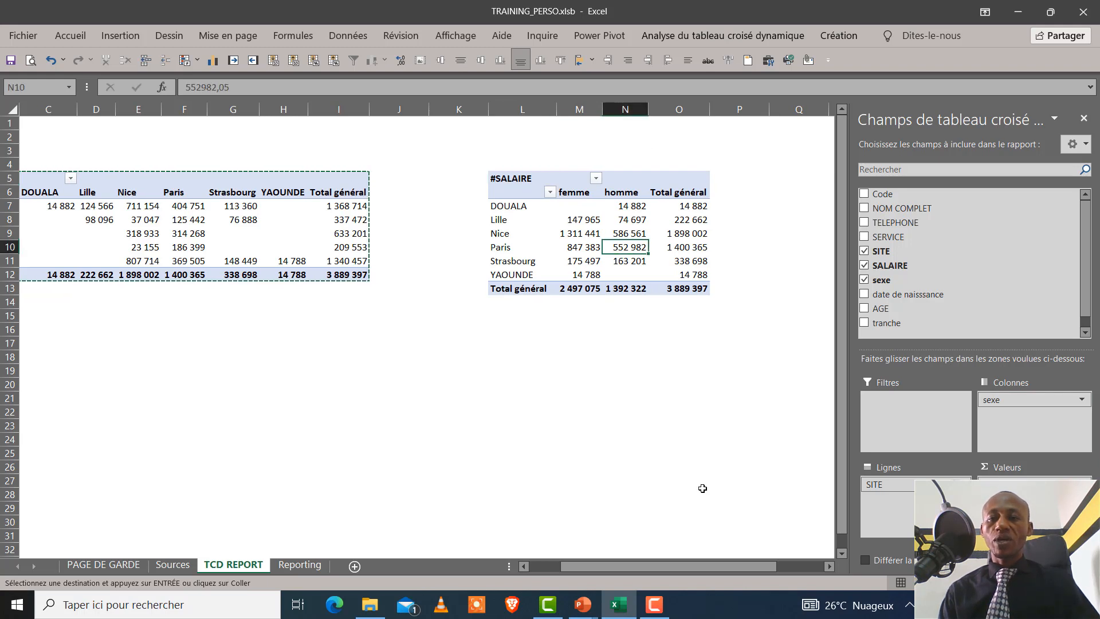
Paste another copy of the original pivot table at cell R6
click(828, 567)
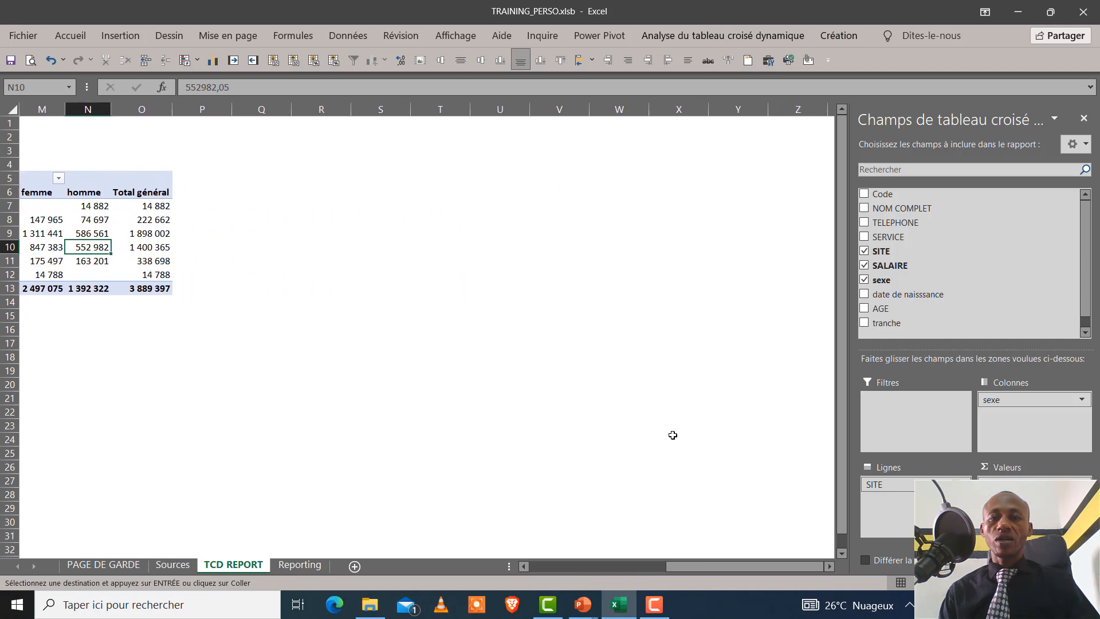
click(345, 188)
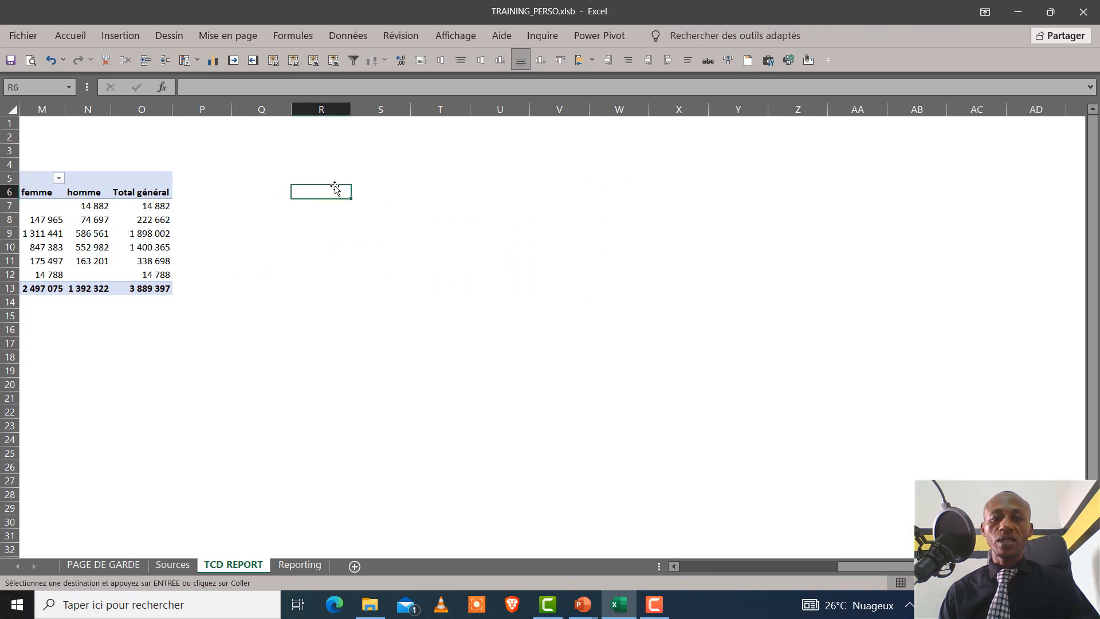
key(ctrl+v)
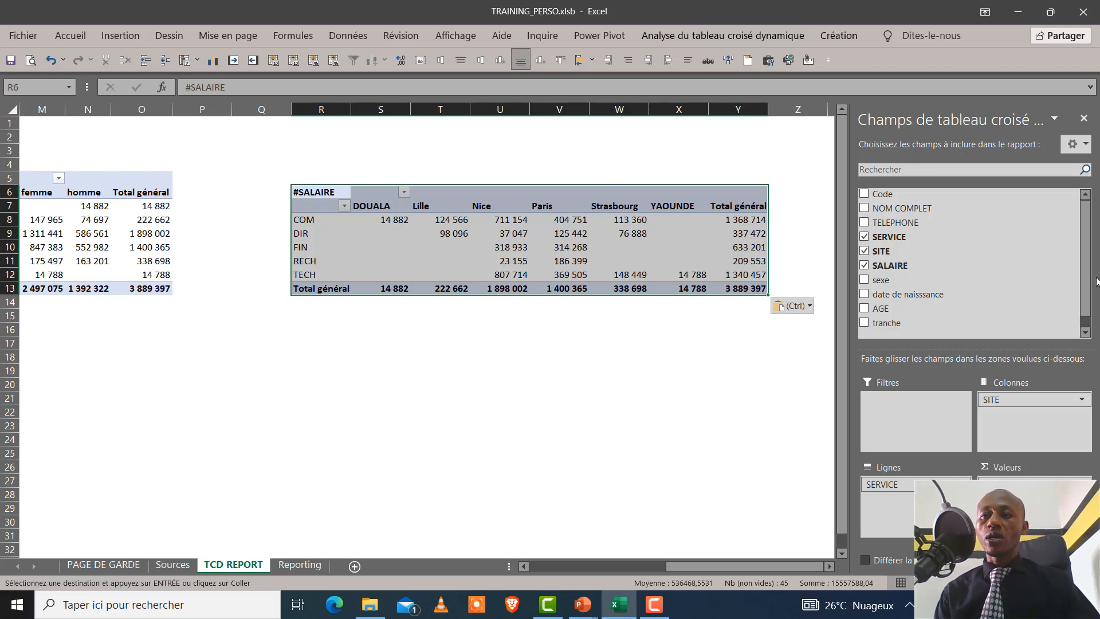
scroll(1084, 301, down, 1)
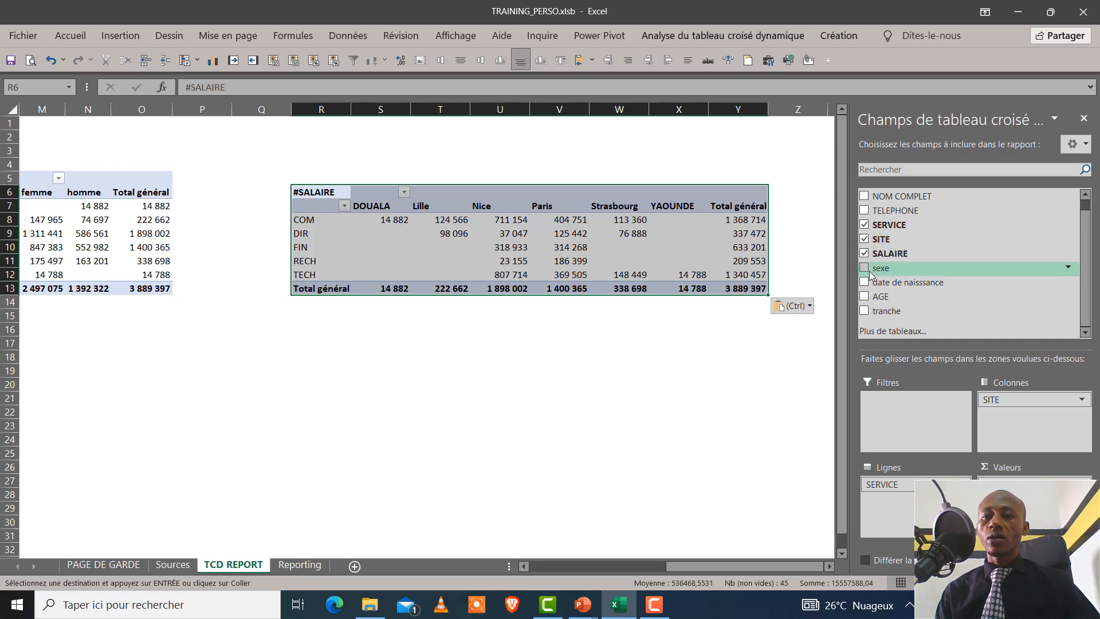
click(864, 225)
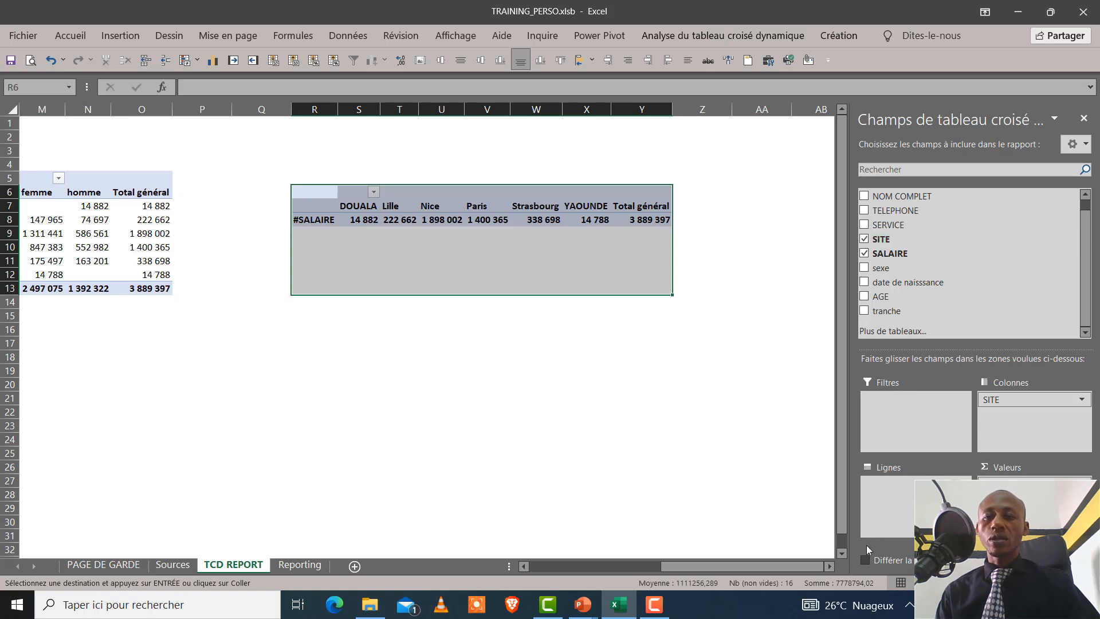
drag(808, 564, 790, 548)
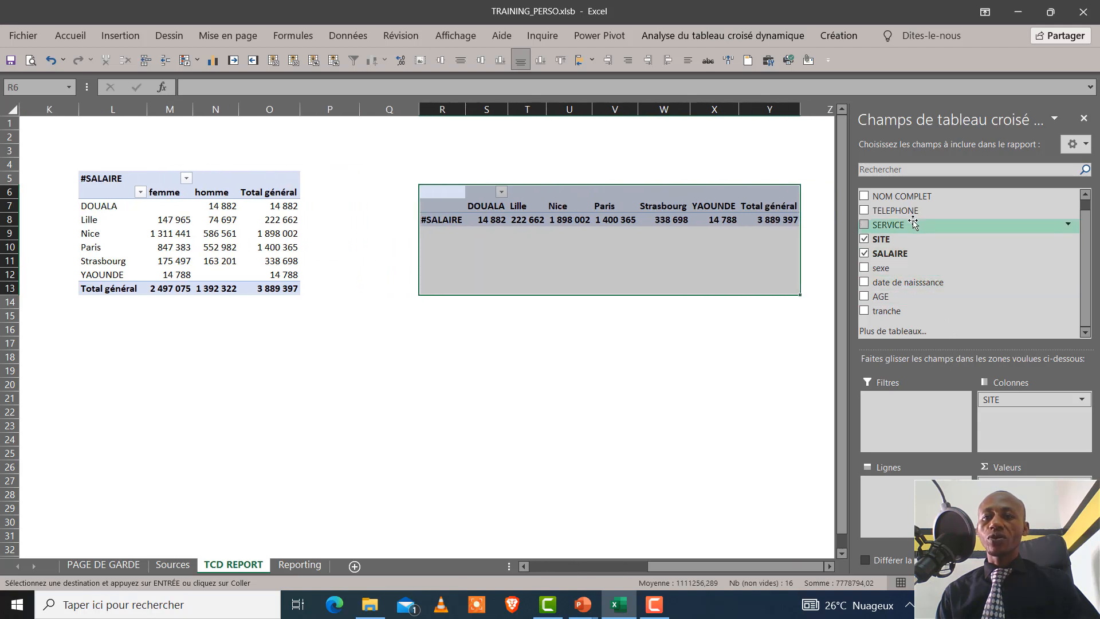
drag(914, 225, 908, 493)
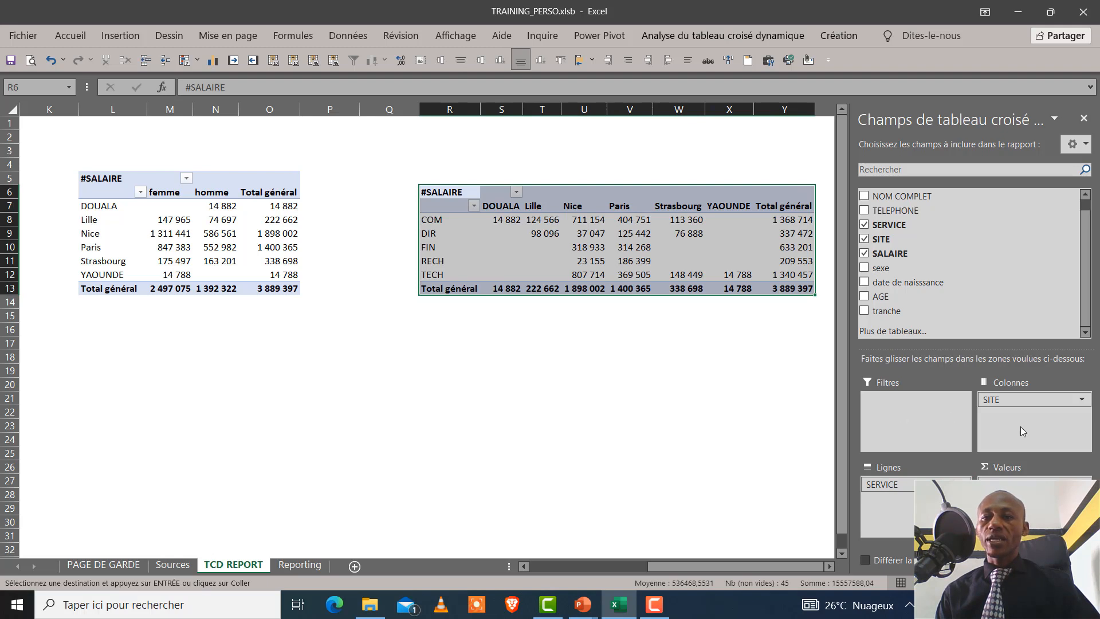
drag(1029, 406, 991, 401)
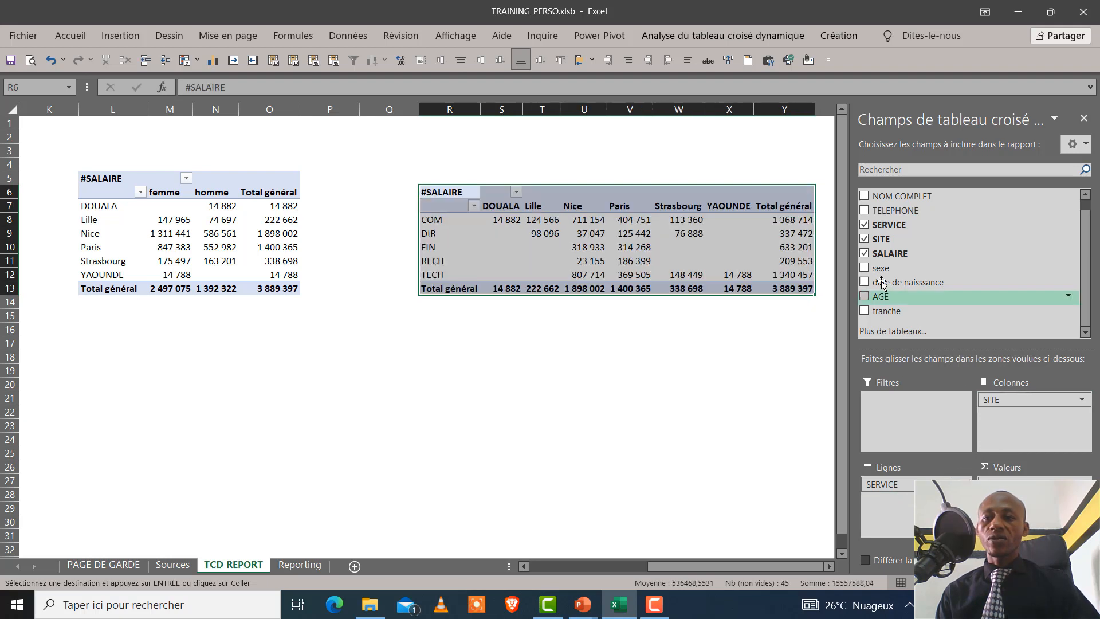
click(864, 225)
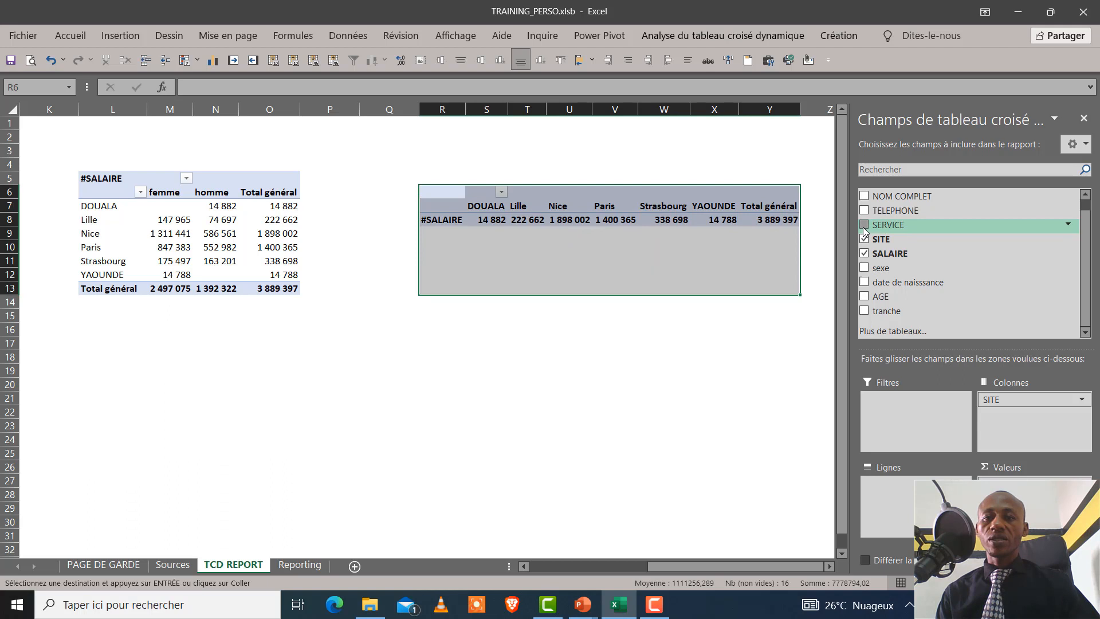
click(864, 226)
Rearrange the pivot table copy at R6 by removing SITE and placing sexe in columns, keeping SERVICE as rows
click(864, 239)
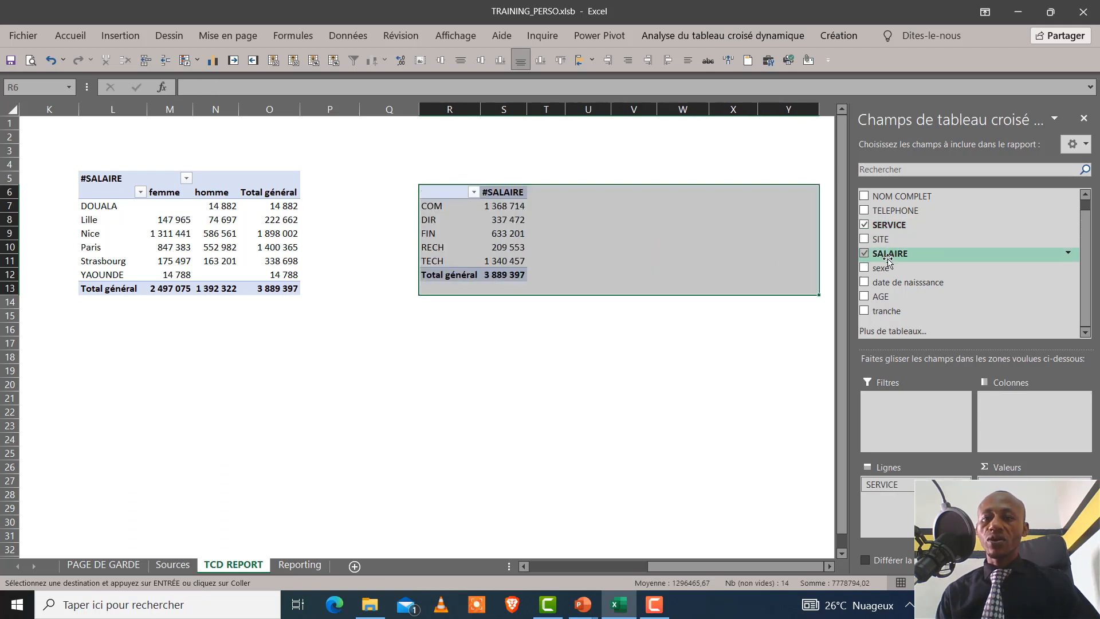
drag(885, 268, 1033, 436)
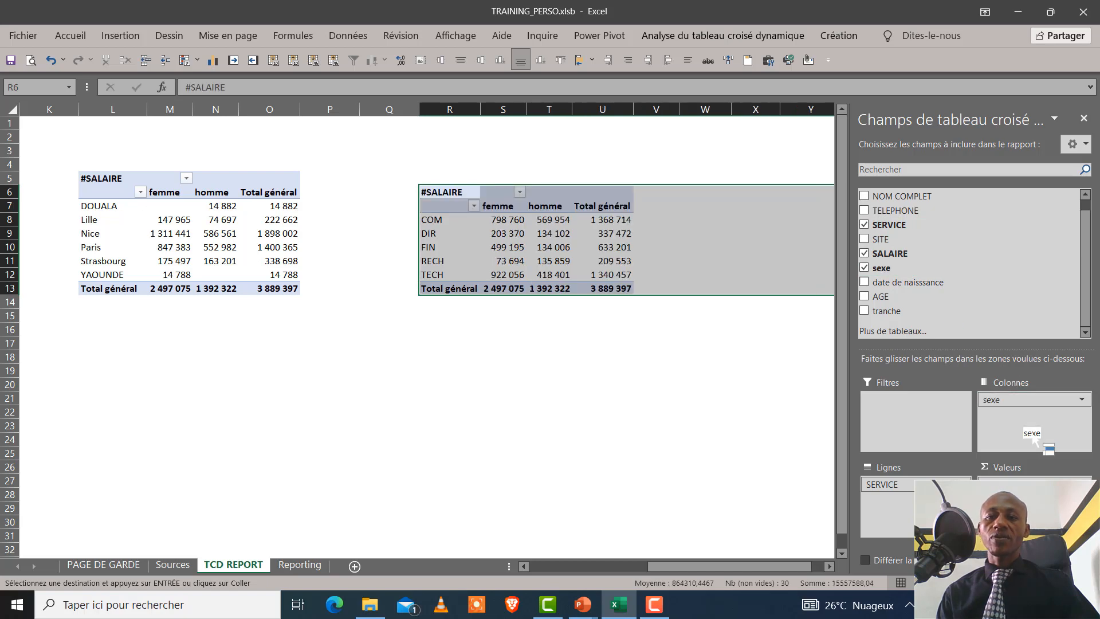
click(632, 399)
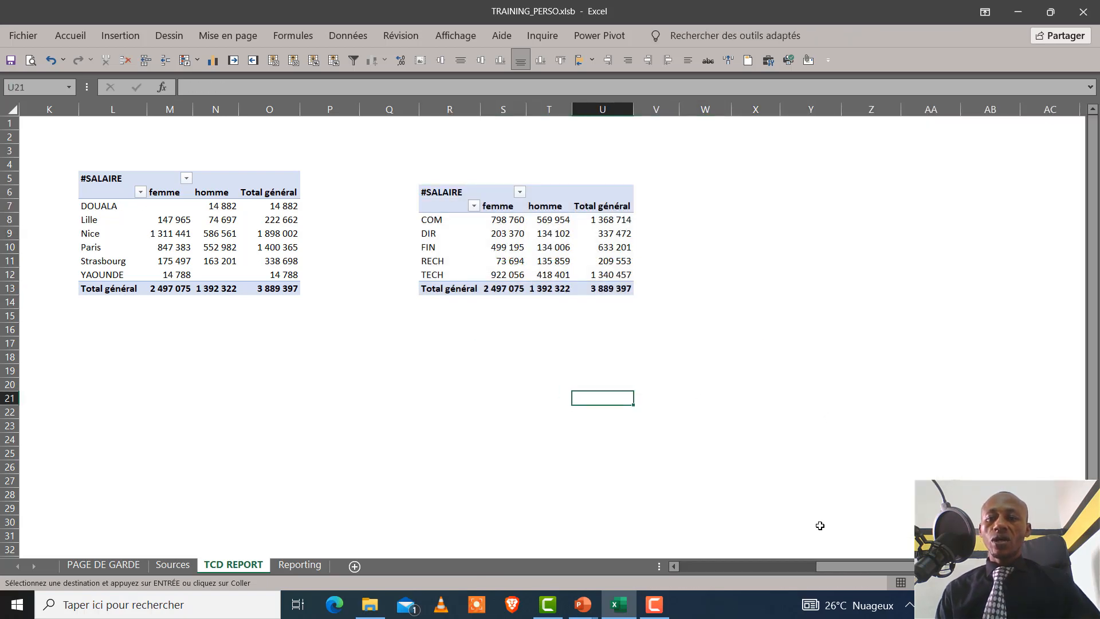
Paste another copy of the original pivot table at cell W6
drag(909, 567, 982, 564)
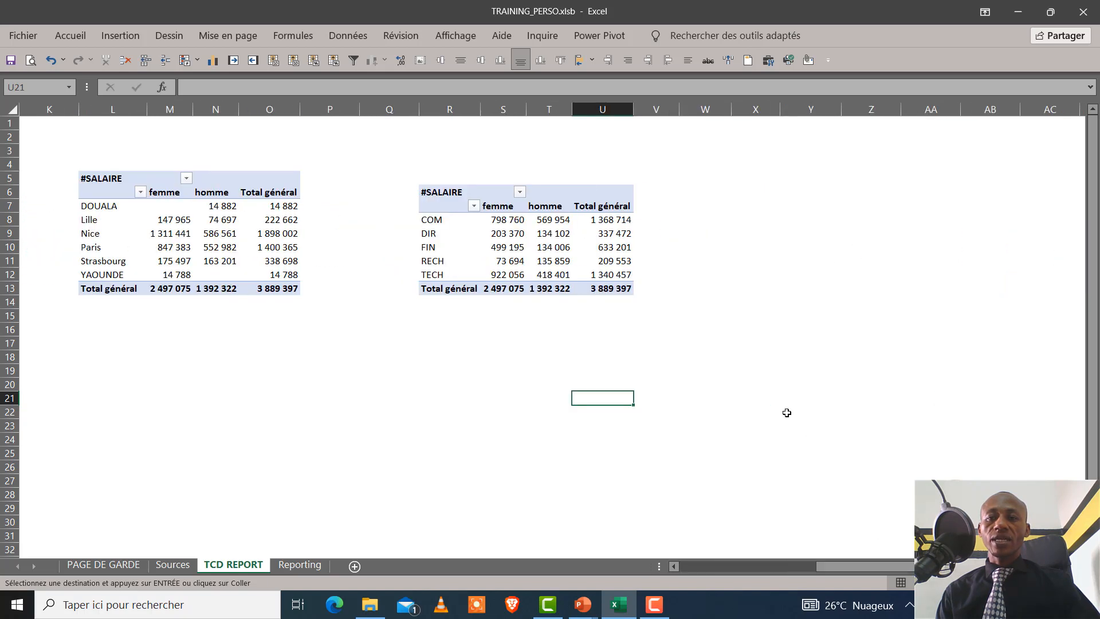
click(735, 195)
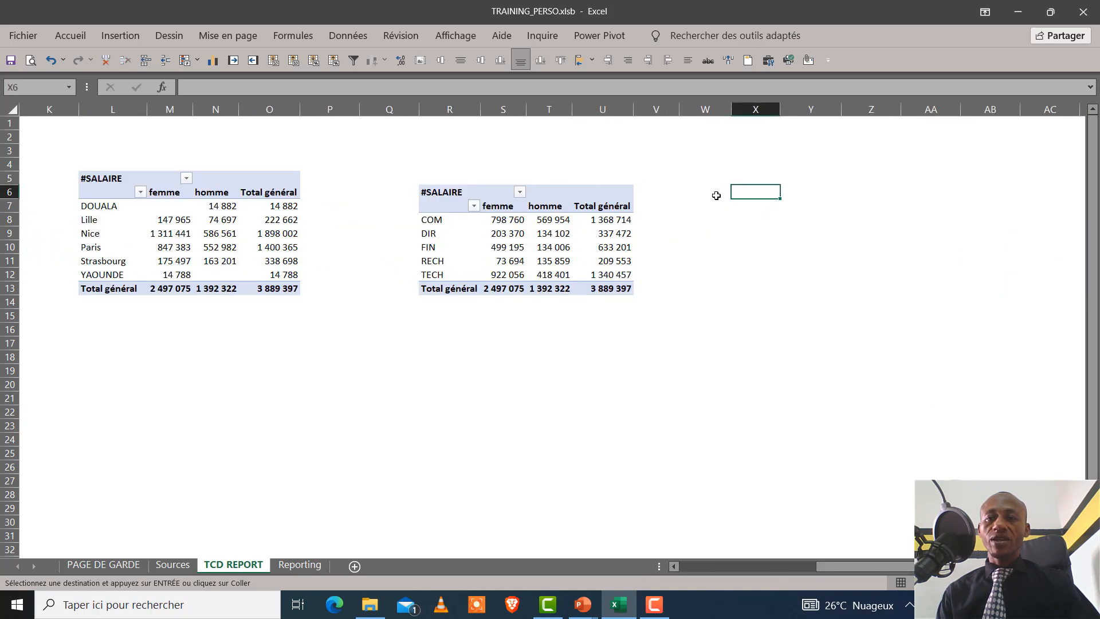
click(728, 198)
key(ctrl+v)
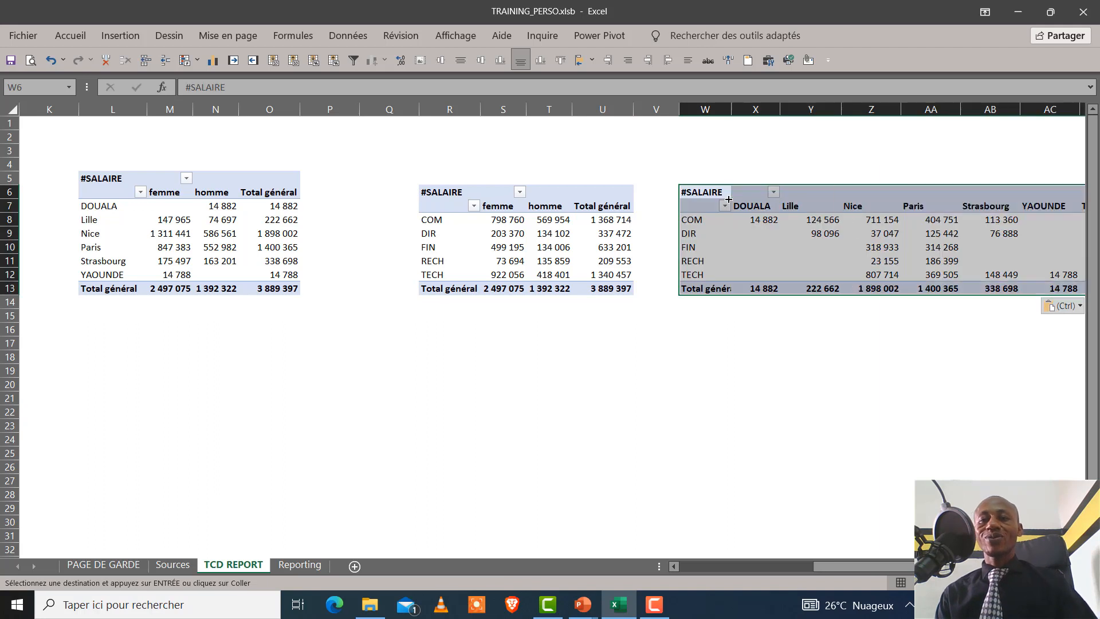
Rearrange the pivot table copy at W6 by removing SERVICE and SITE and placing sexe in rows
click(811, 221)
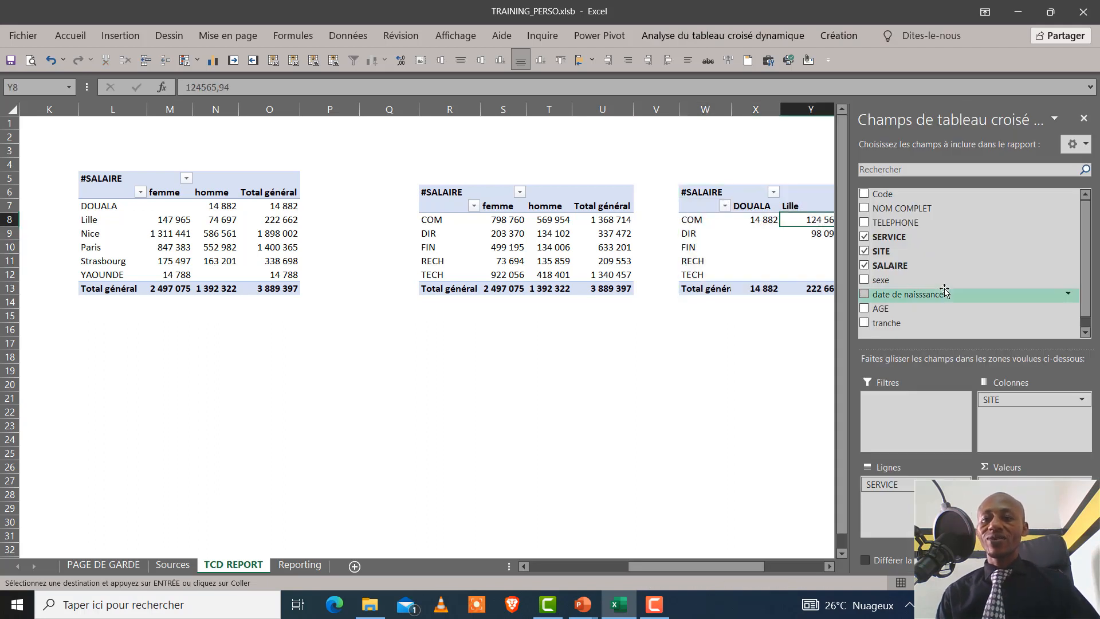
click(864, 237)
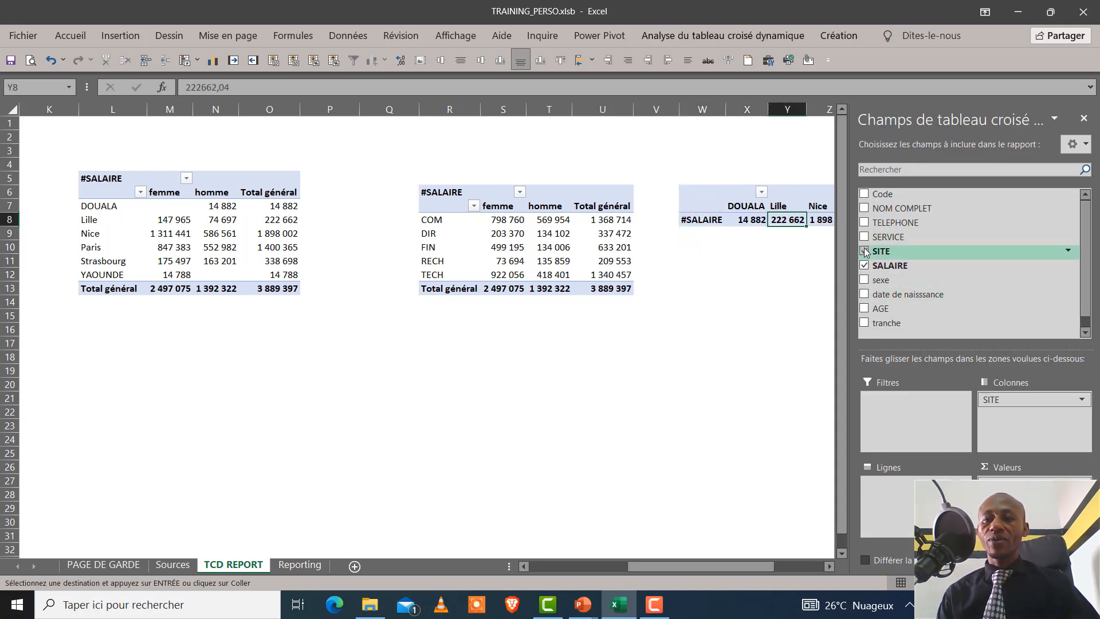
click(864, 251)
drag(876, 280, 891, 484)
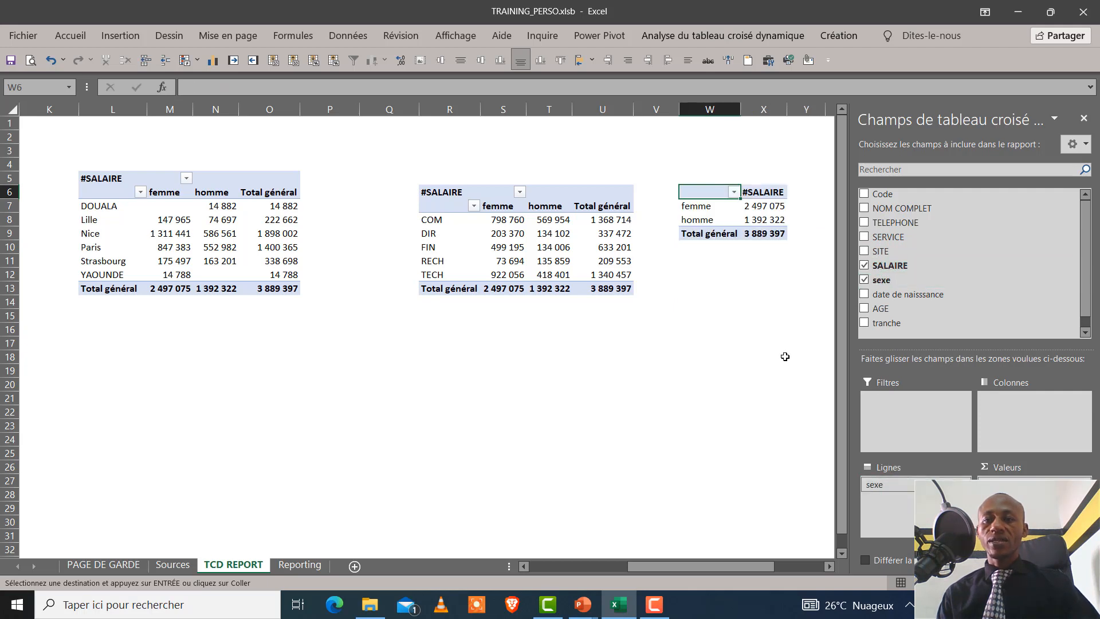
click(747, 323)
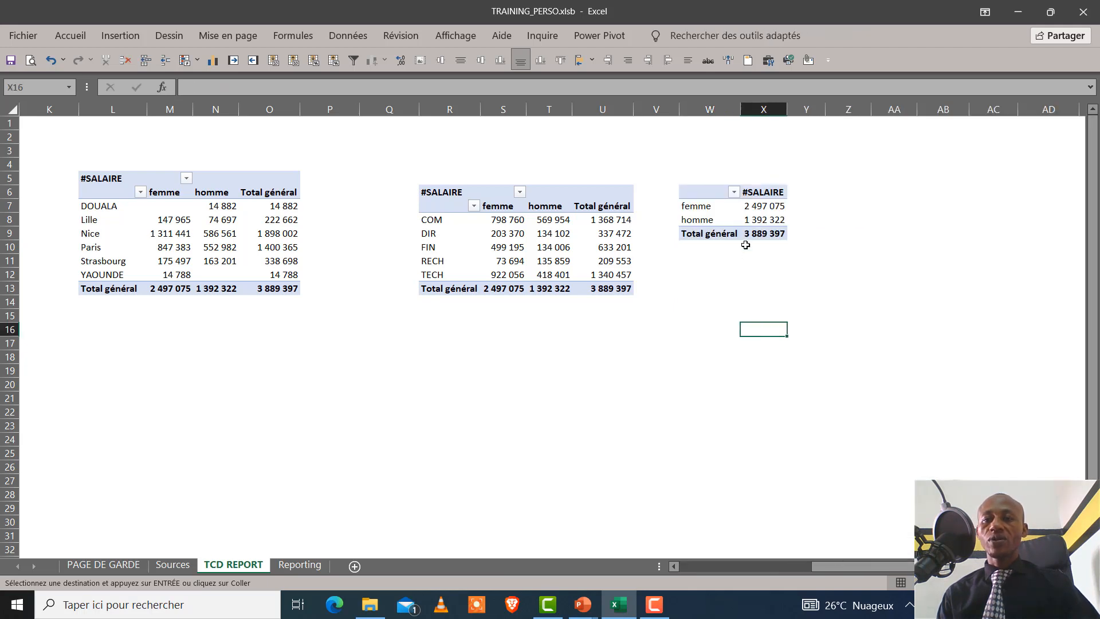
Insert a 2D pie chart based on the pivot table of salaries by sexe at W6
click(749, 220)
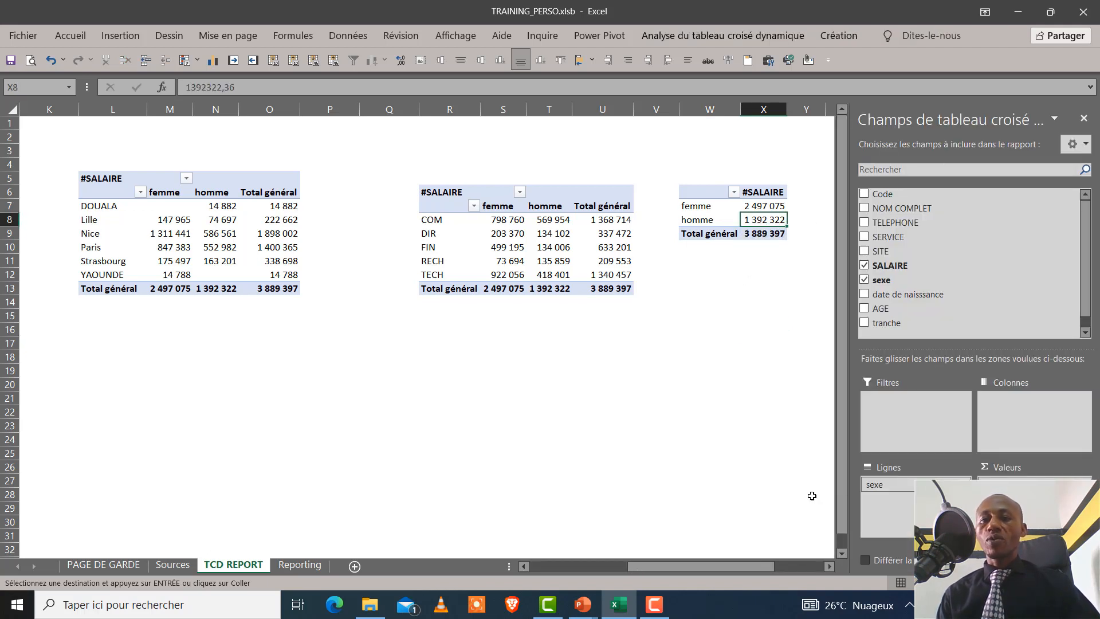
drag(707, 570, 766, 575)
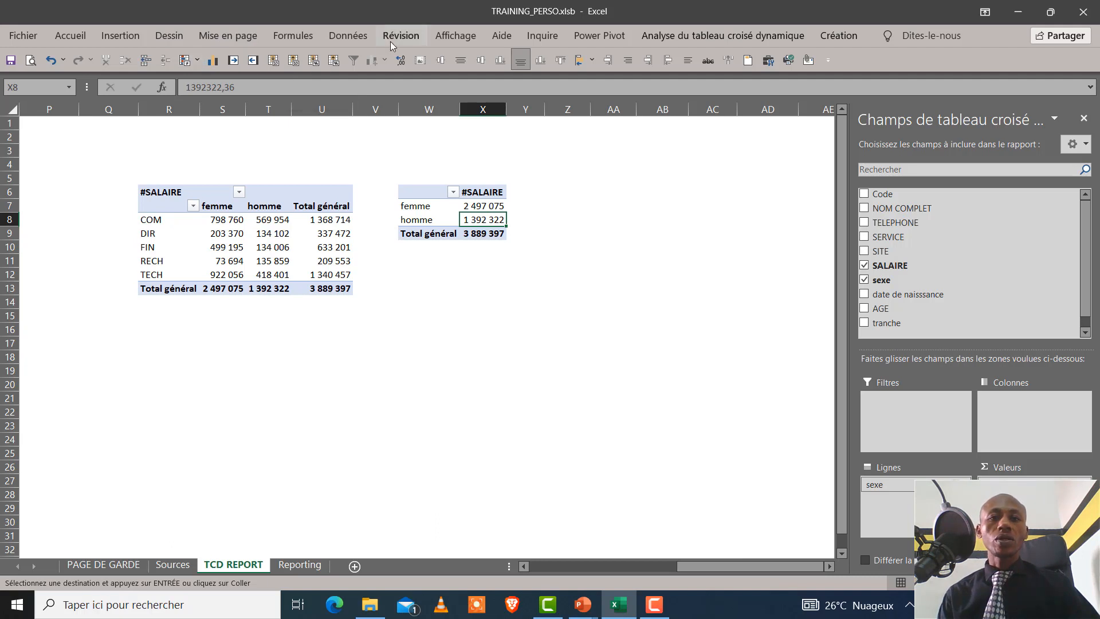
click(308, 37)
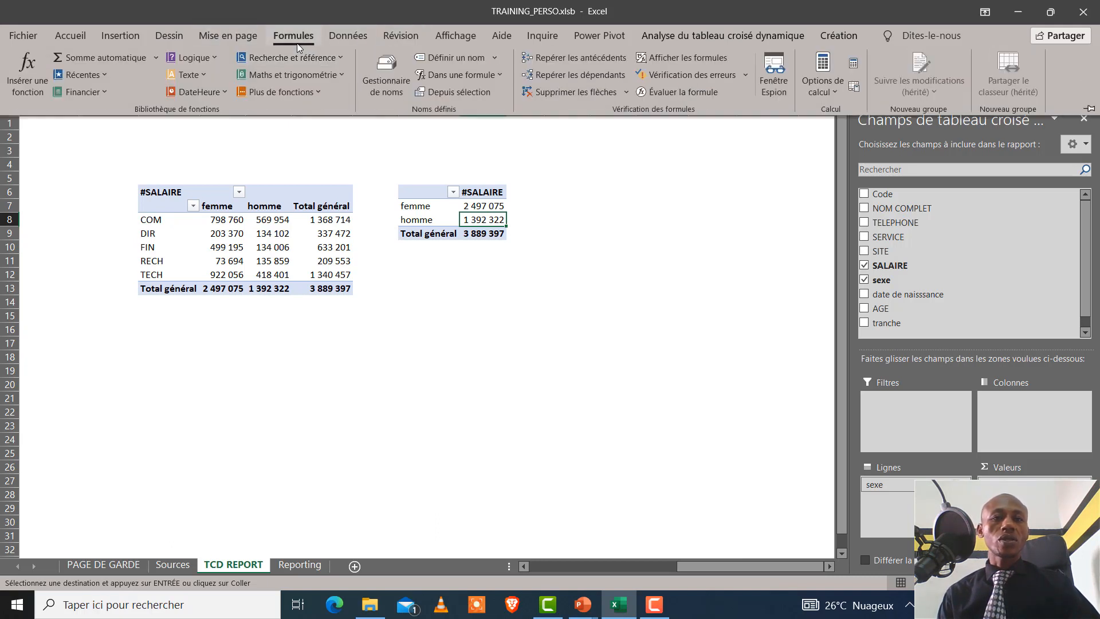
click(110, 35)
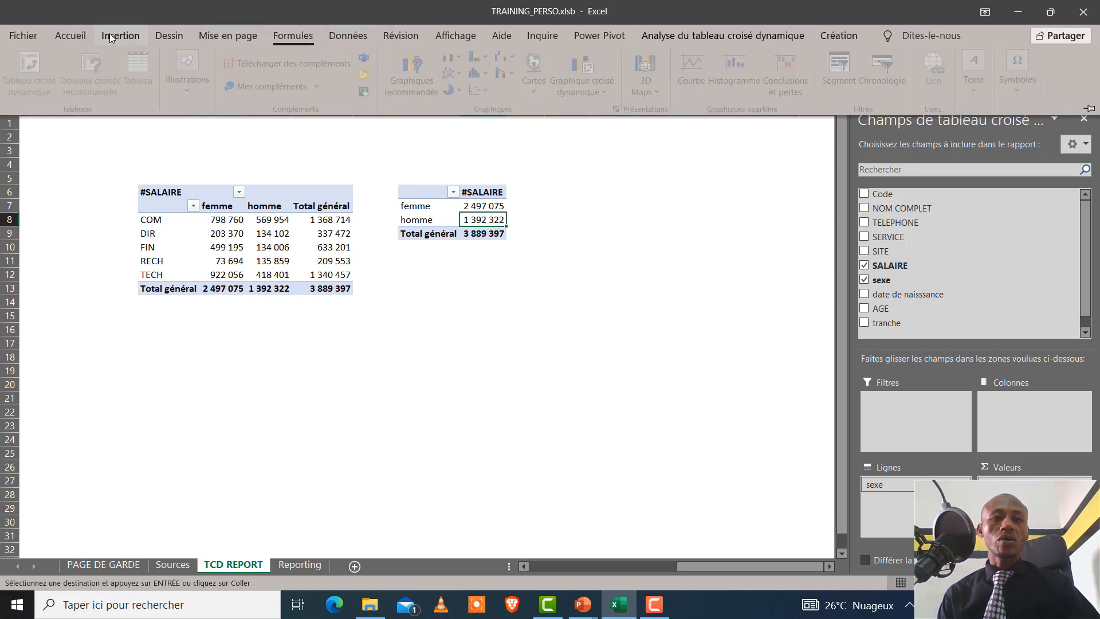
click(463, 90)
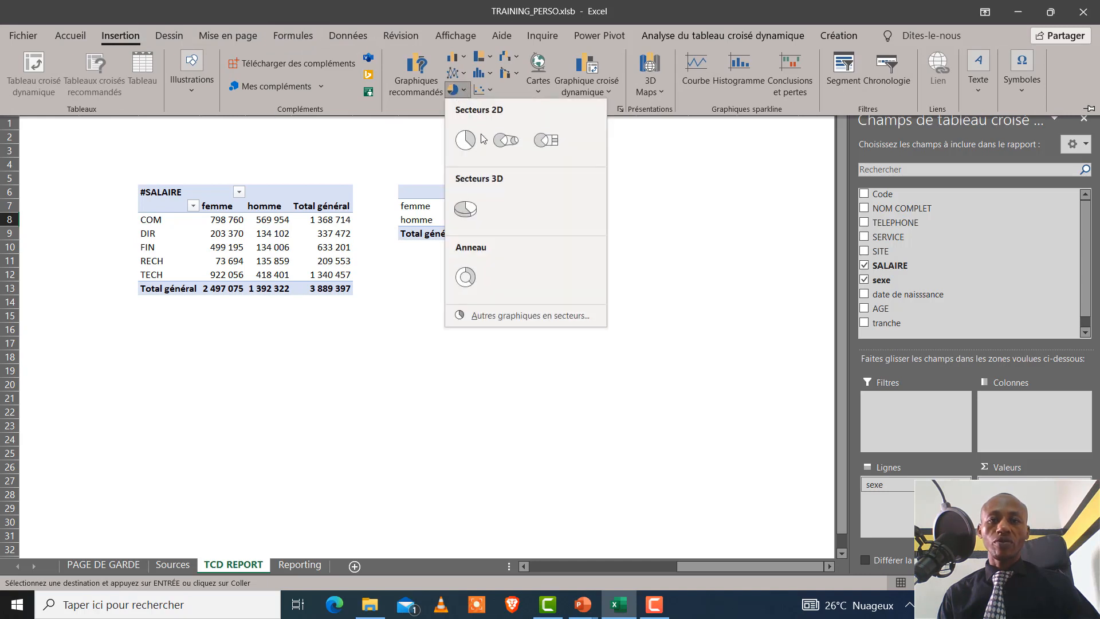
click(465, 140)
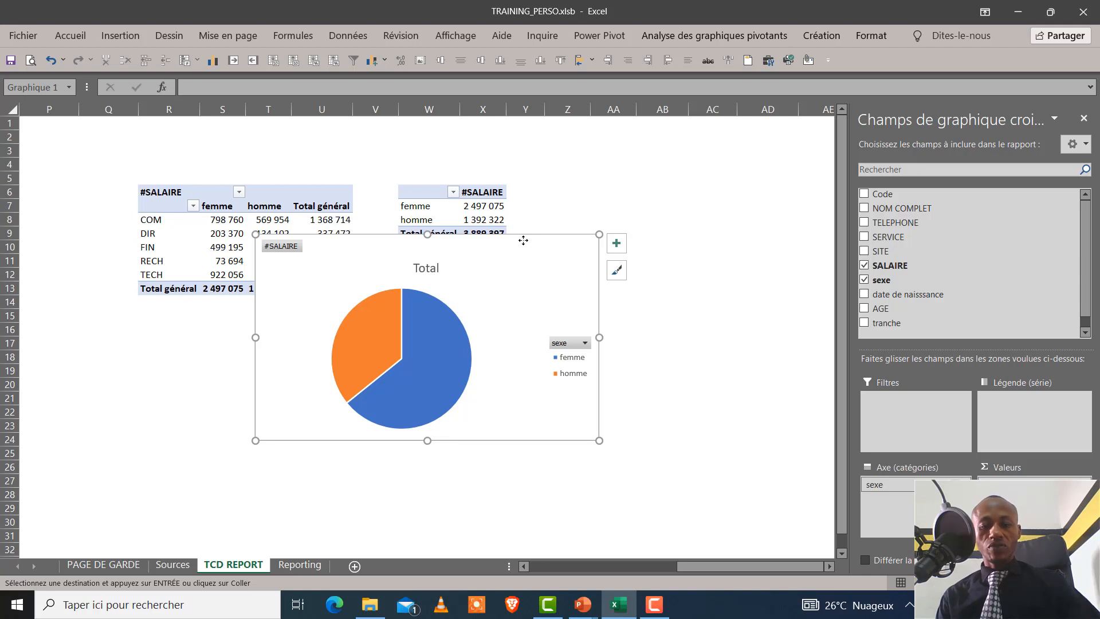
Move the pie chart to cell E7 on the Reporting sheet and shift it slightly to sit inside the large frame's upper corner
key(ctrl+x)
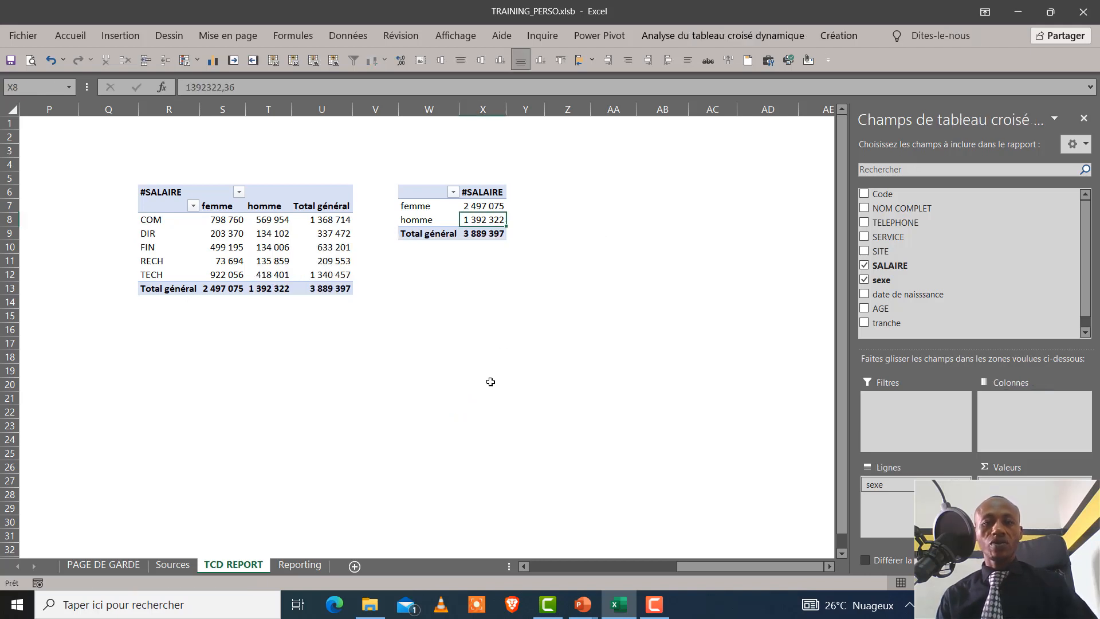
click(300, 565)
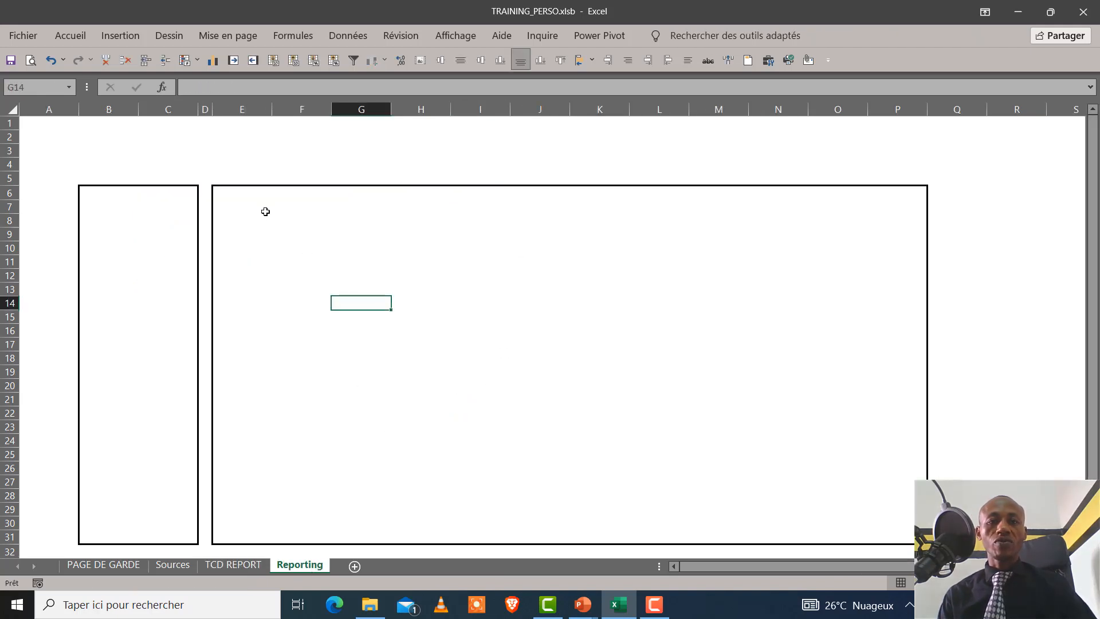
click(265, 212)
key(ctrl+v)
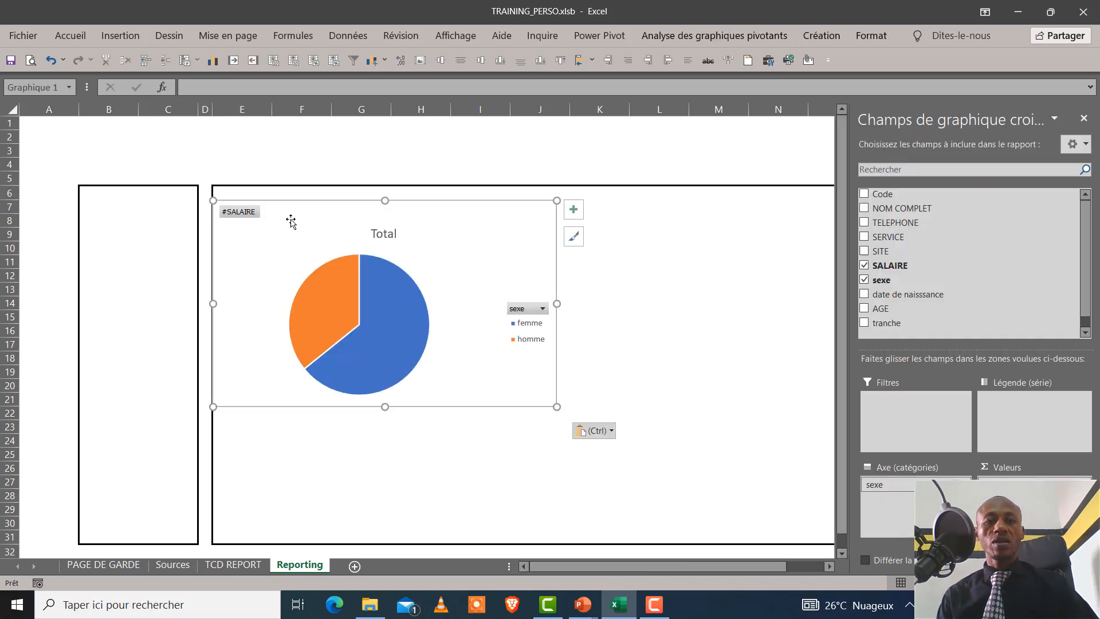
mouse_move(338, 207)
mouse_down()
mouse_move(359, 190)
mouse_move(351, 197)
mouse_up()
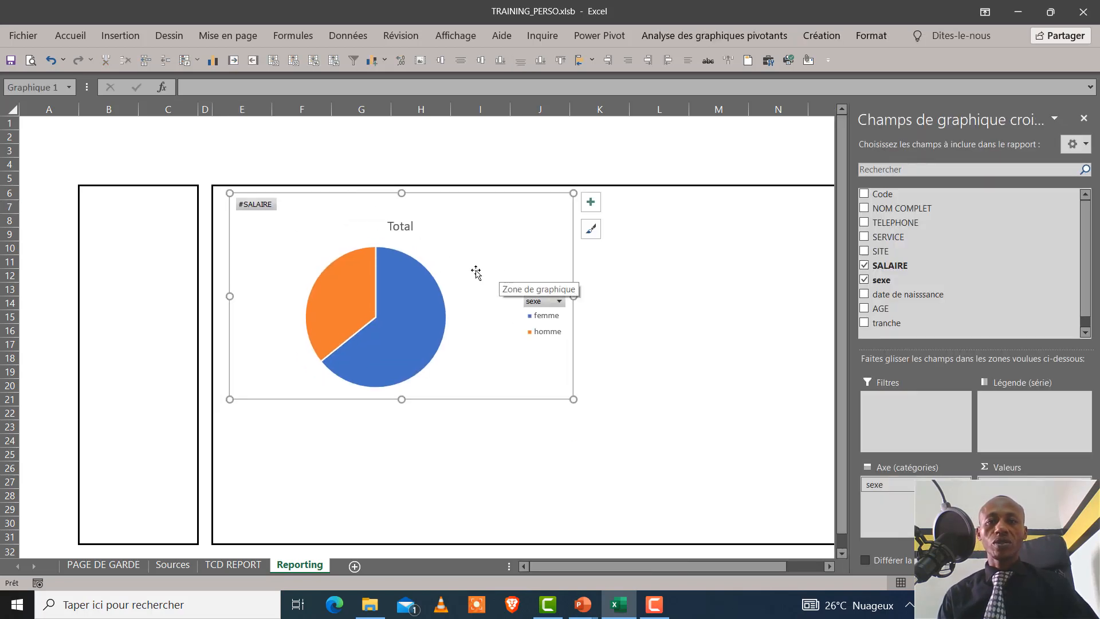
Insert a clustered column pivot chart (Histogramme groupé) from the SERVICE by sexe pivot table on the TCD REPORT sheet
click(253, 566)
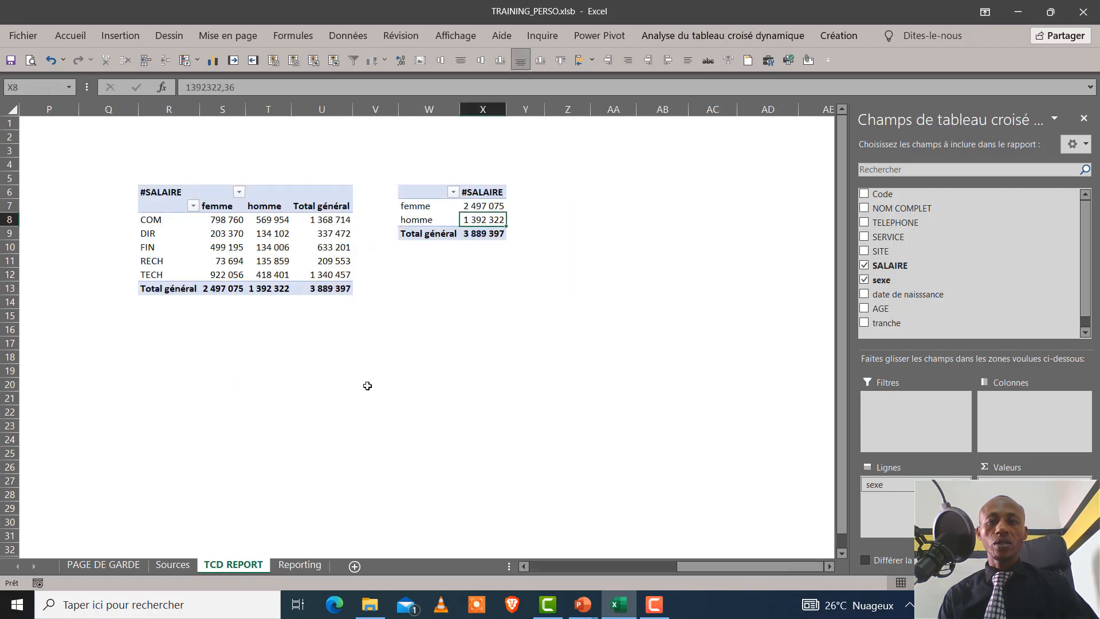
click(255, 248)
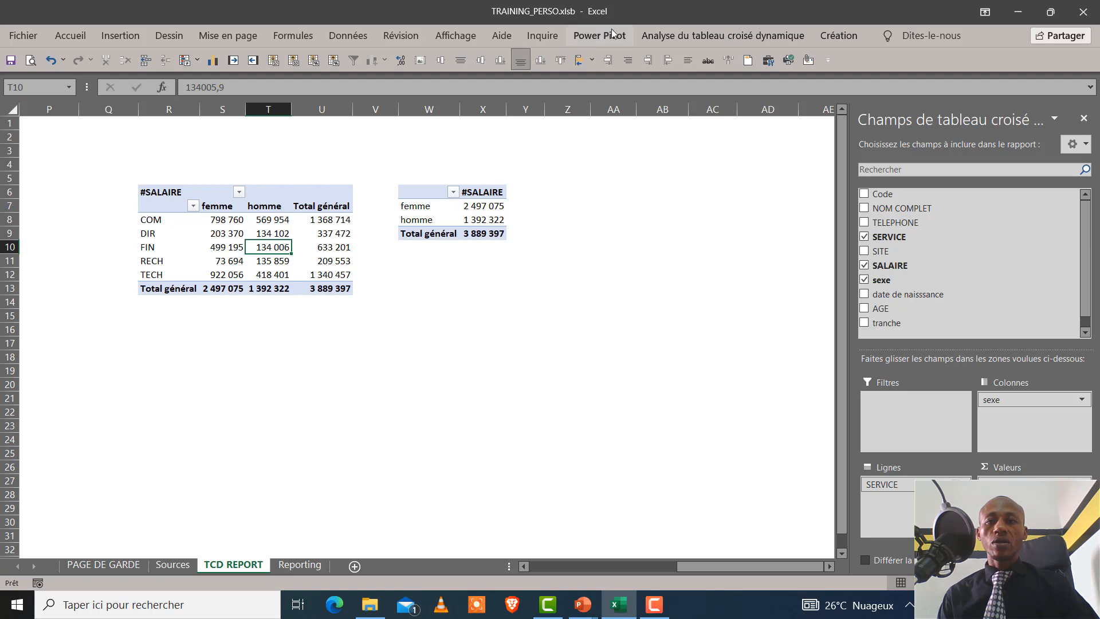
click(724, 35)
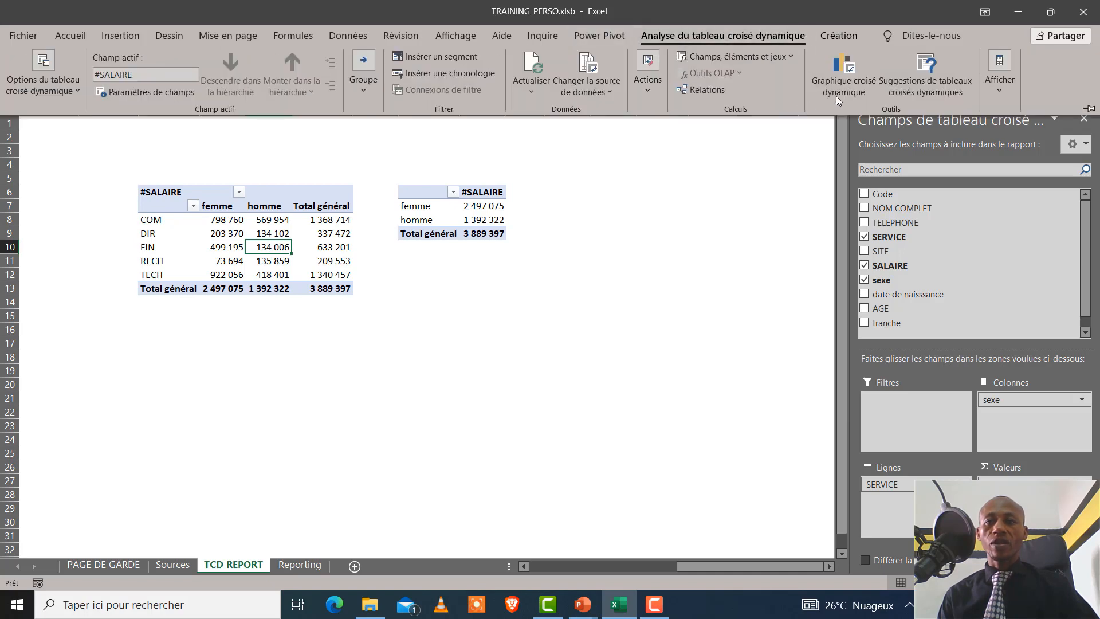
click(844, 72)
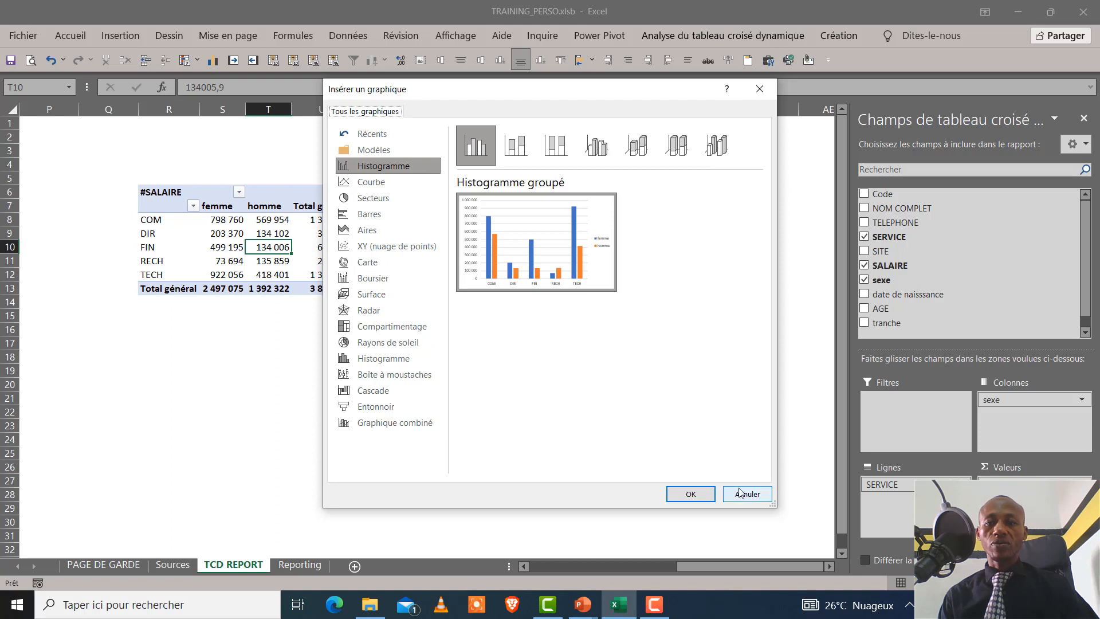
click(690, 493)
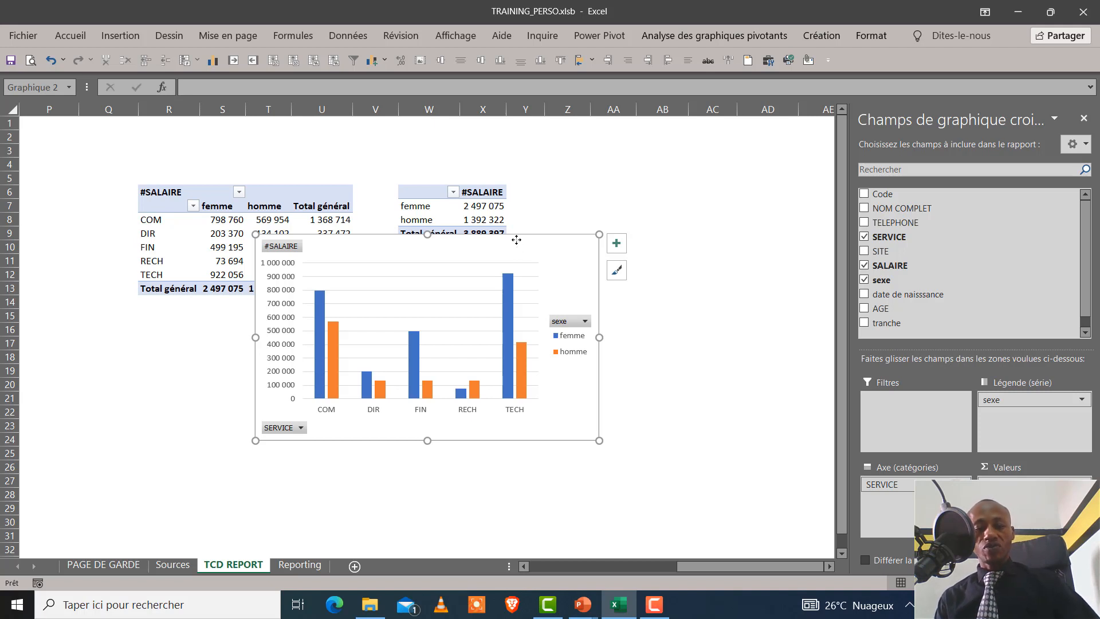
Cut the clustered column chart and paste it at cell M7 on the Reporting sheet
key(Delete)
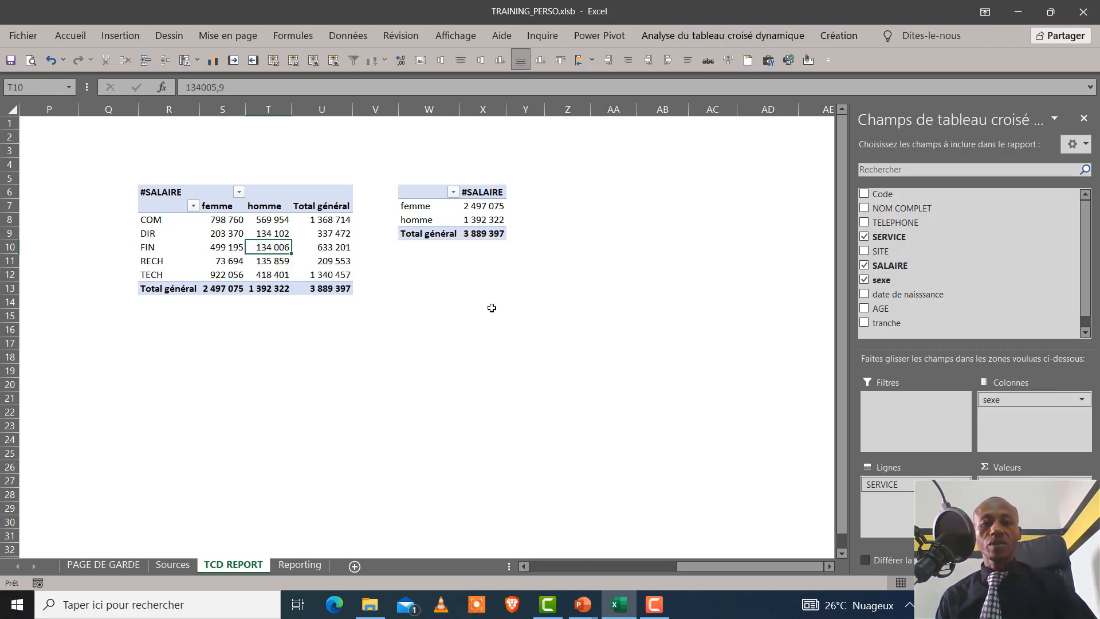
click(304, 565)
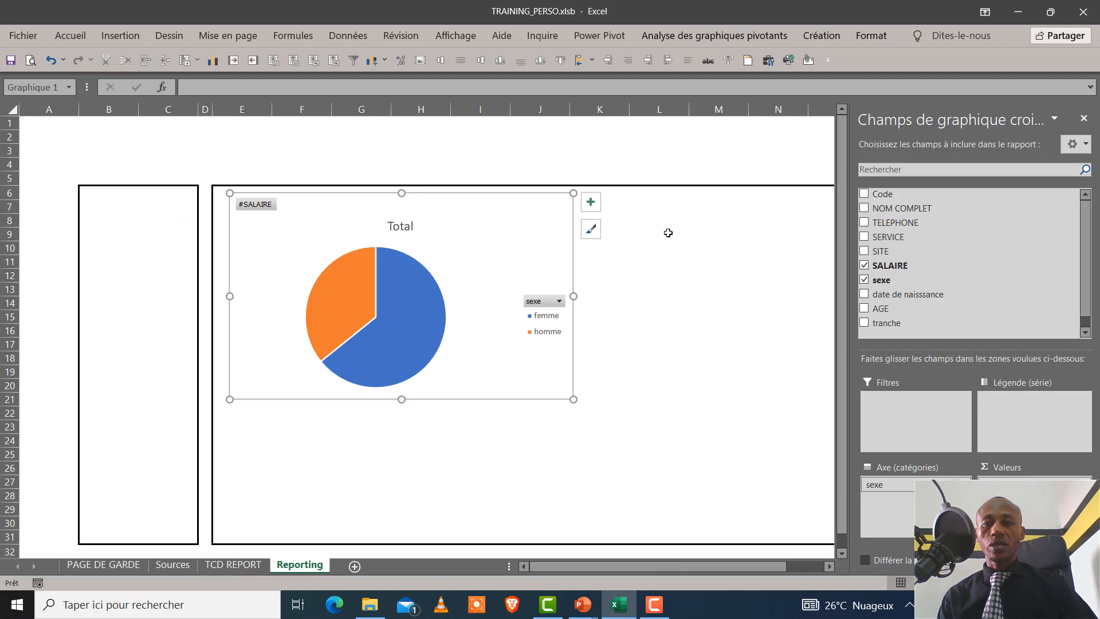
click(720, 205)
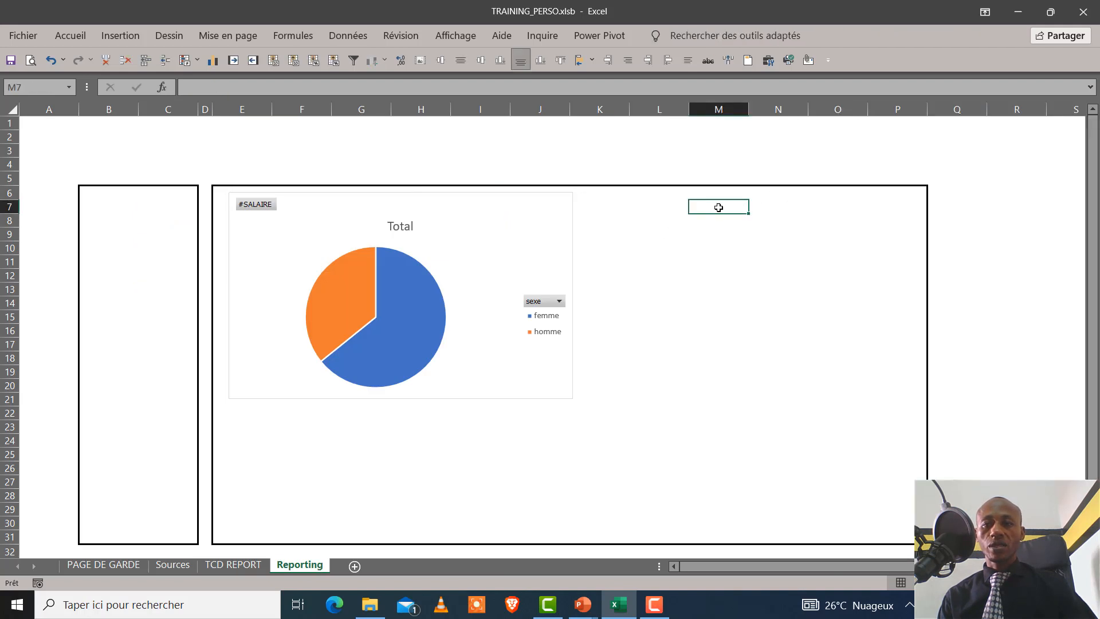
key(ctrl+v)
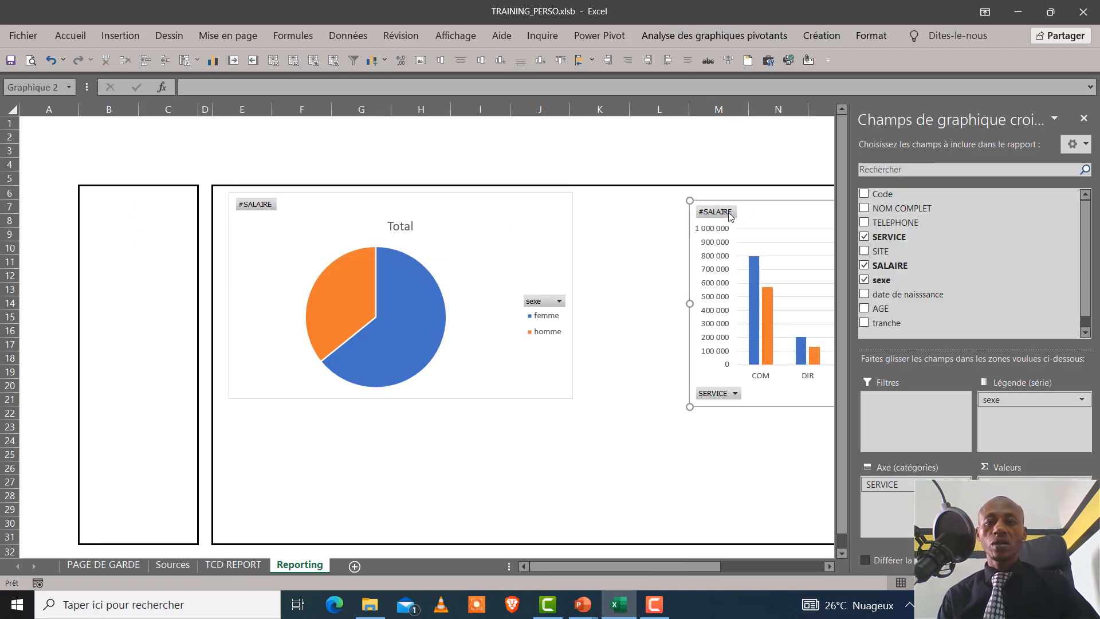
Move the column chart beside the pie chart, close the field list, and narrow the chart to fit inside the large frame
drag(745, 202, 645, 199)
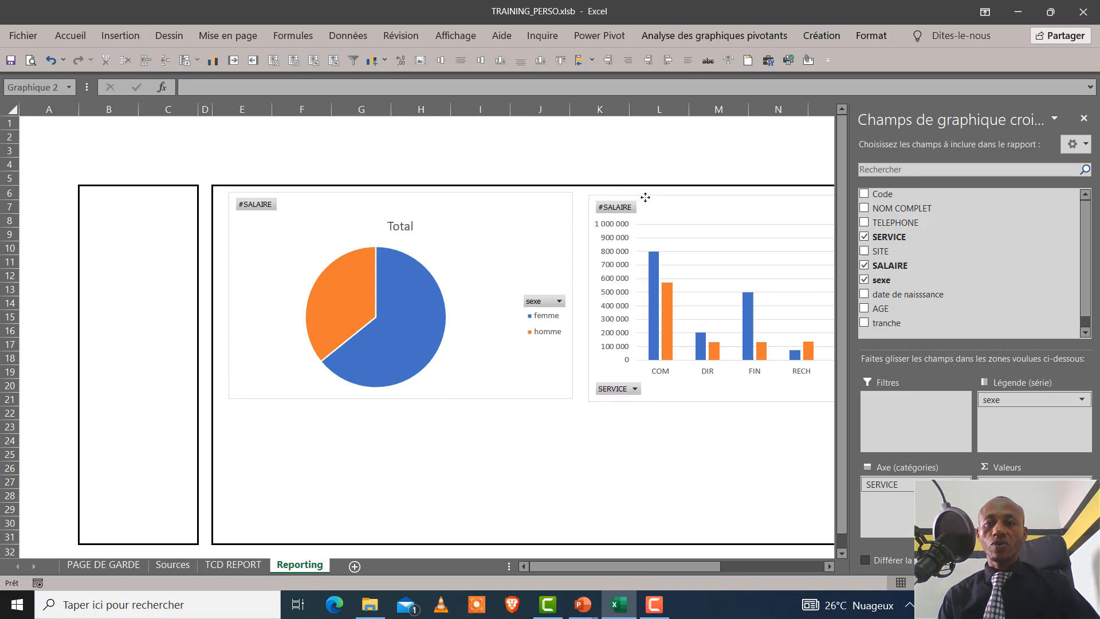
click(1083, 118)
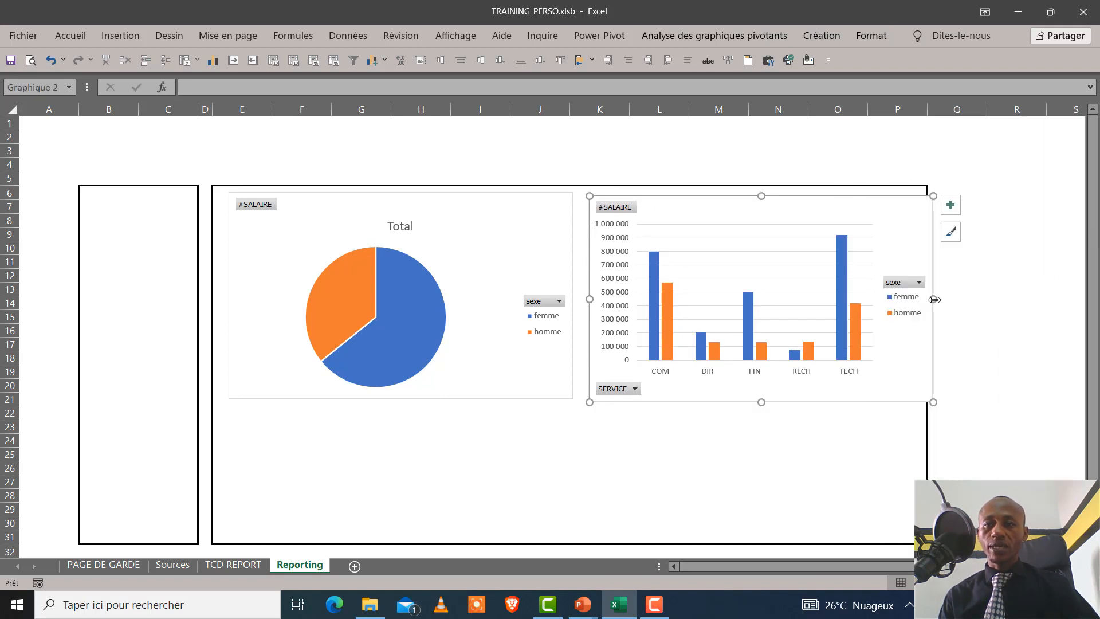
drag(935, 299, 916, 298)
click(826, 451)
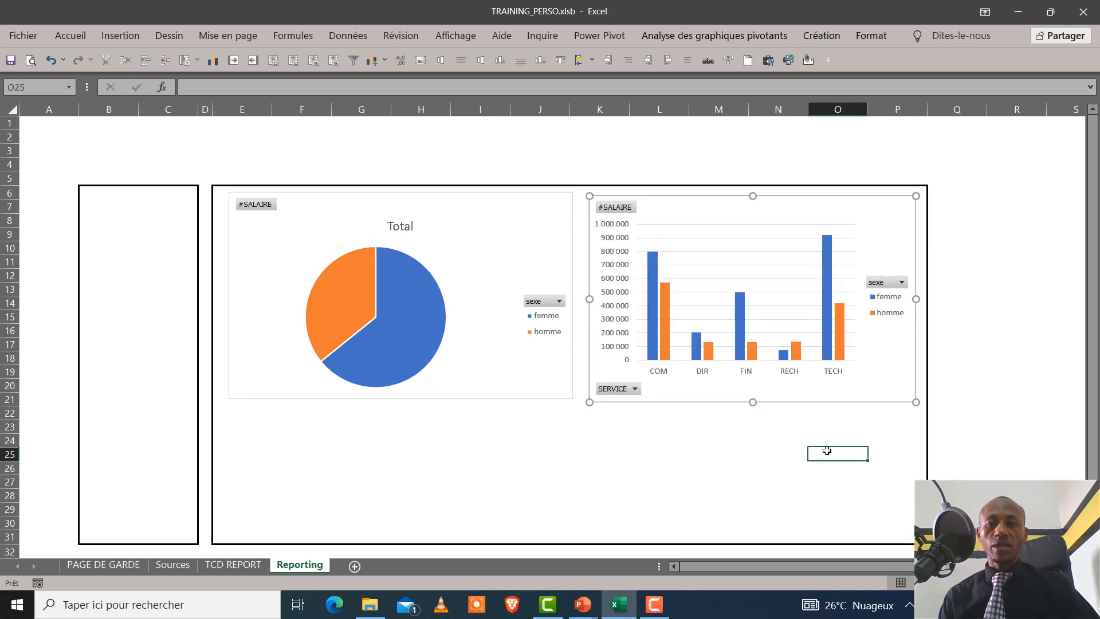
Try a narrower width for the pie chart, and widen it back to just short of the column chart
click(565, 330)
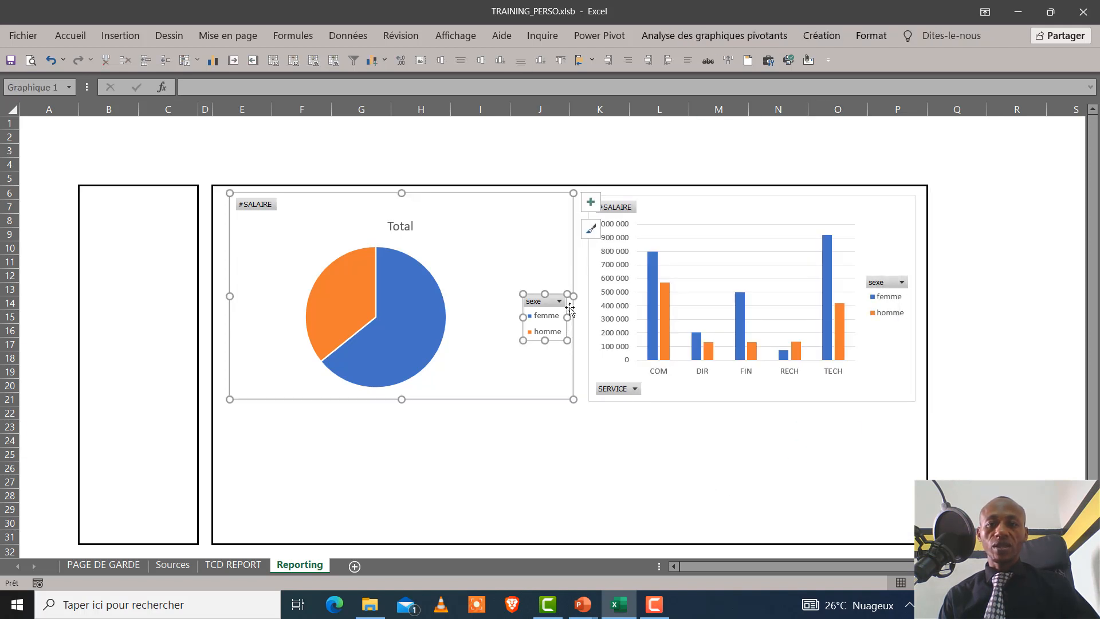
drag(574, 296, 520, 296)
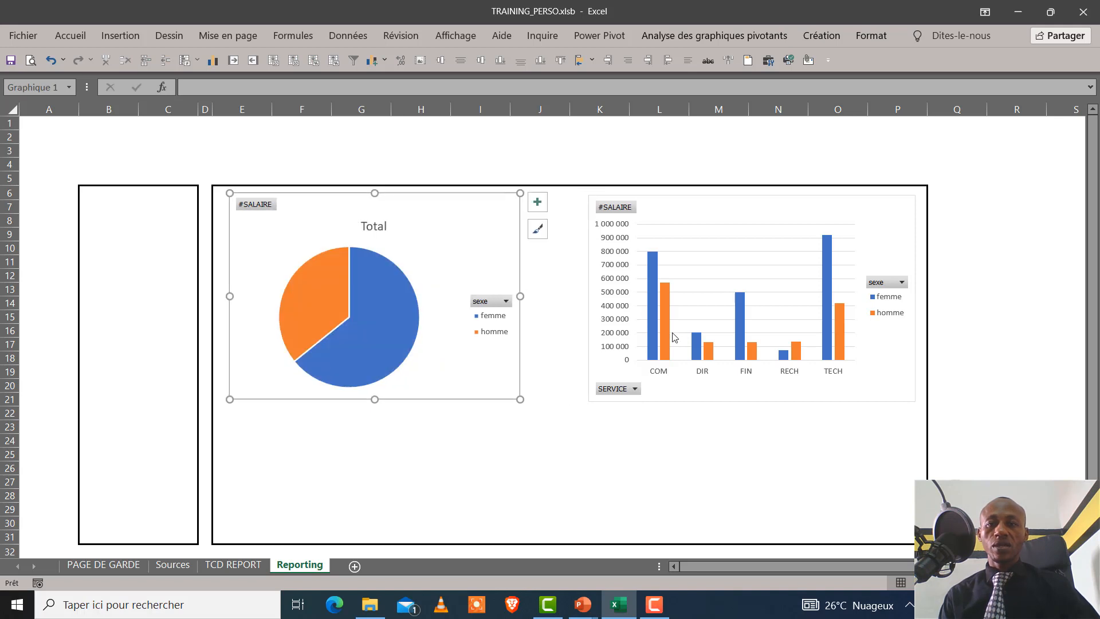
click(592, 286)
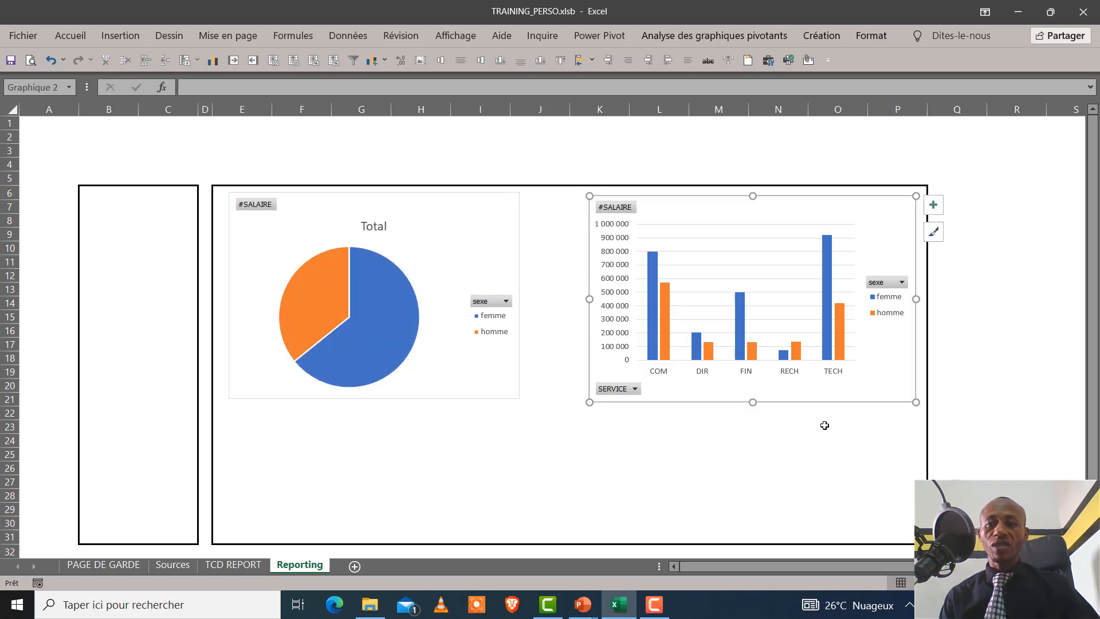
drag(1092, 322, 1095, 393)
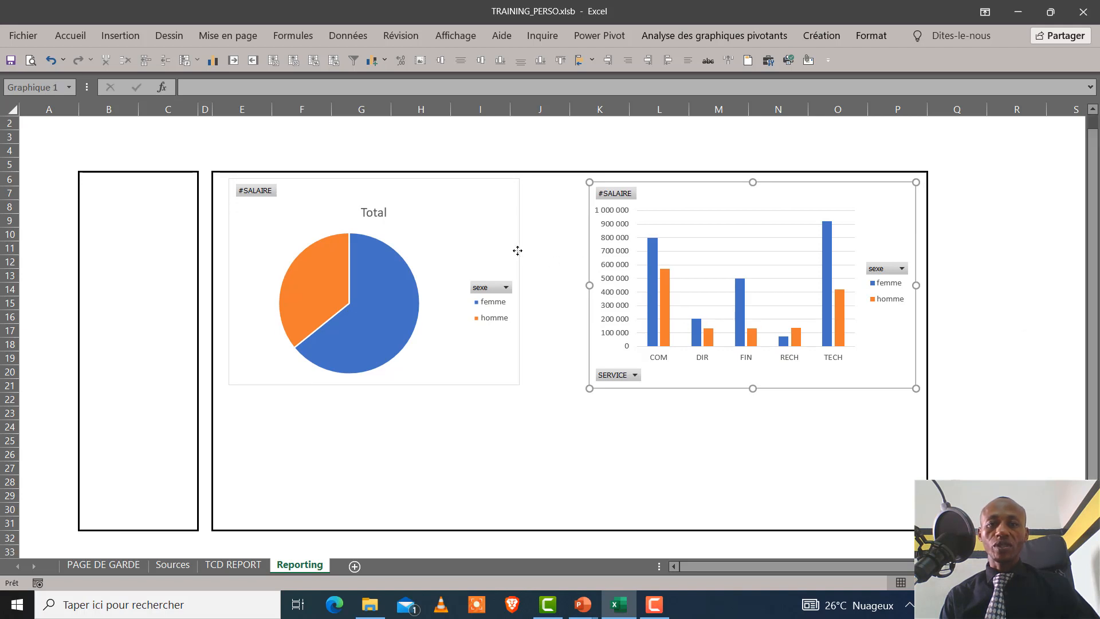
click(521, 274)
drag(522, 281, 571, 282)
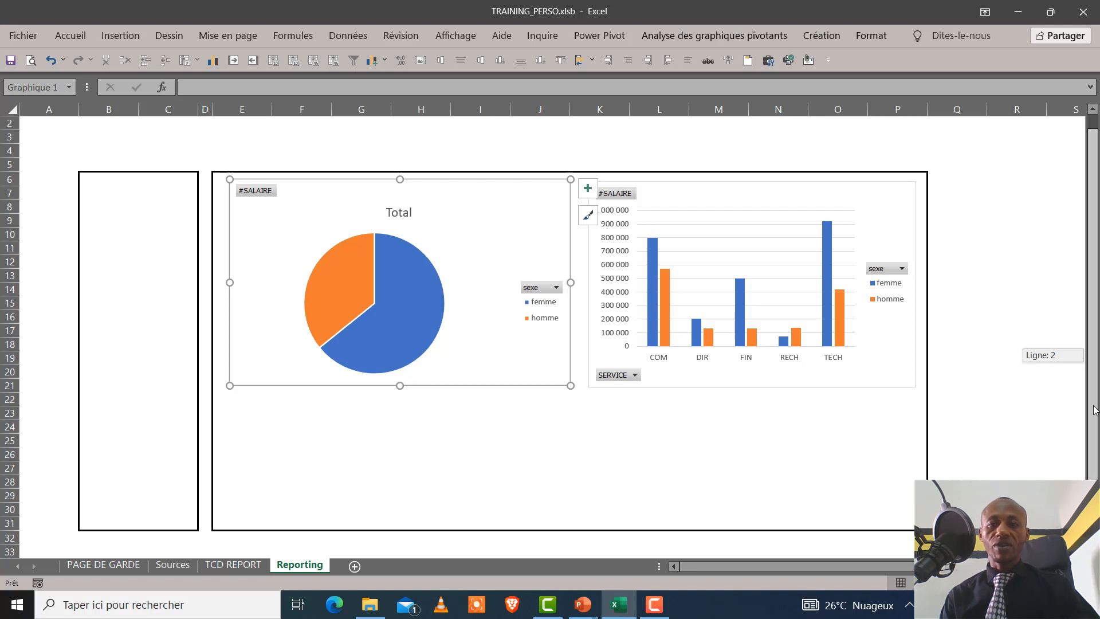
Insert a stacked bar pivot chart from the SITE by sexe pivot table on the TCD REPORT sheet
click(239, 567)
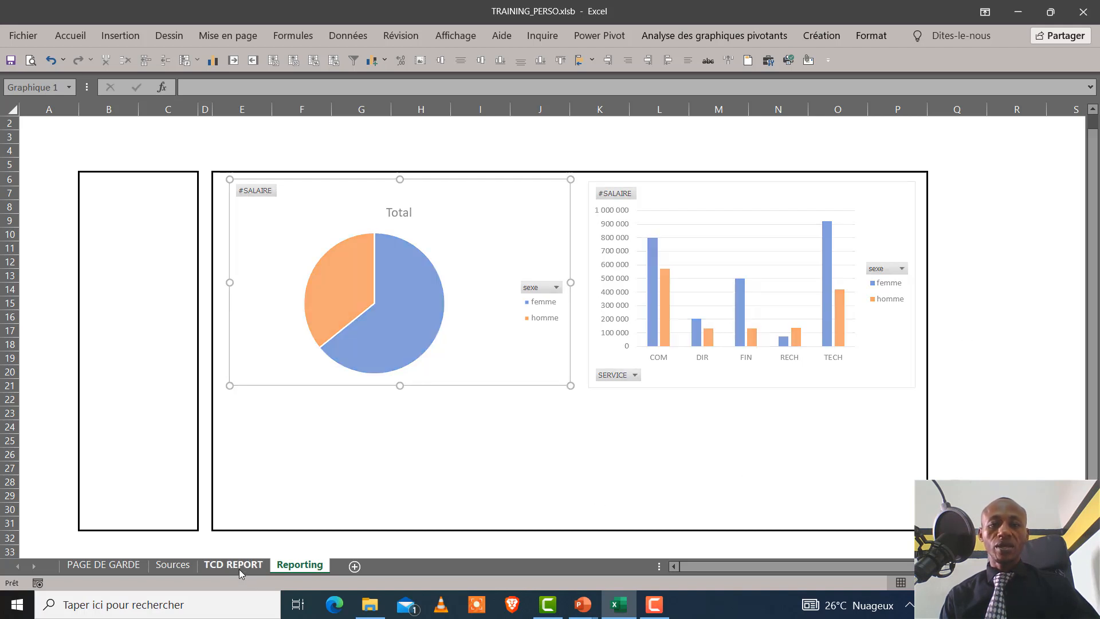
drag(871, 573, 720, 569)
click(553, 255)
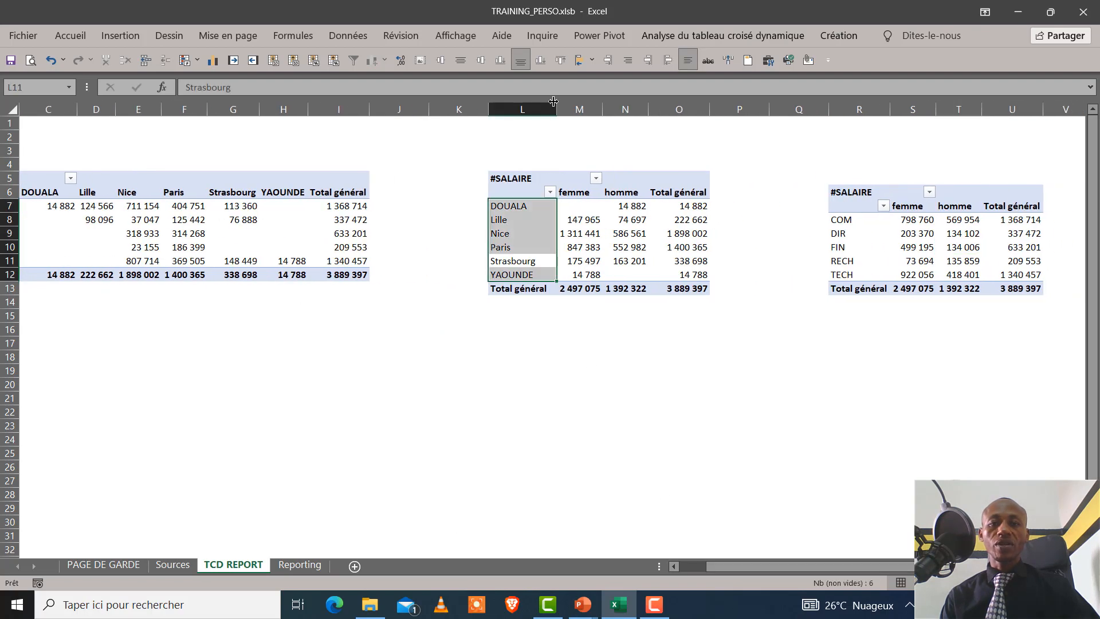
click(723, 37)
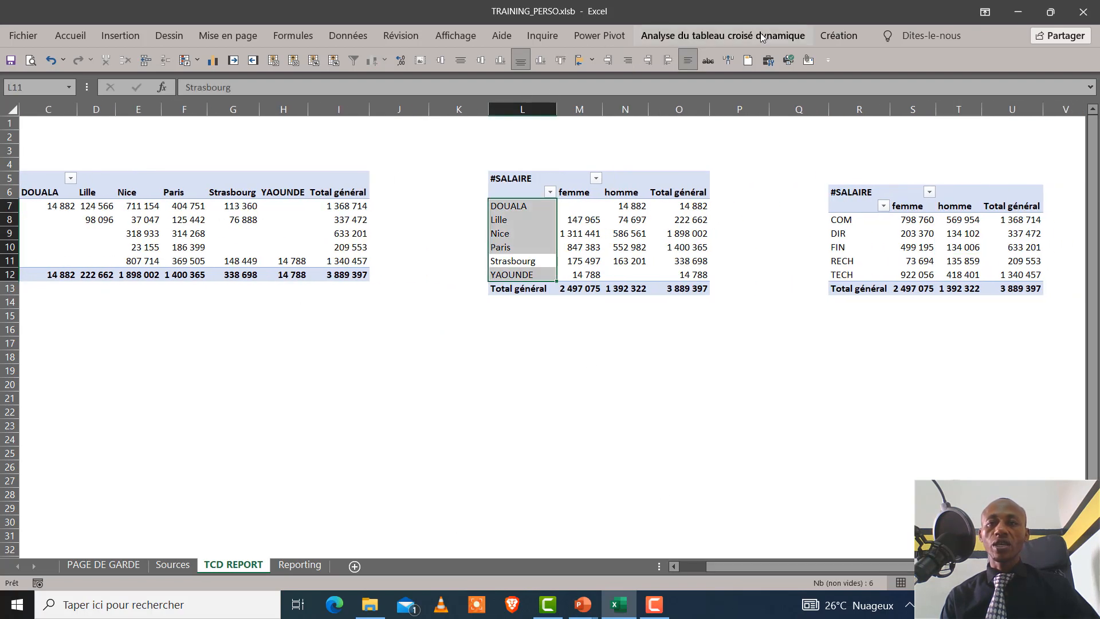
click(843, 72)
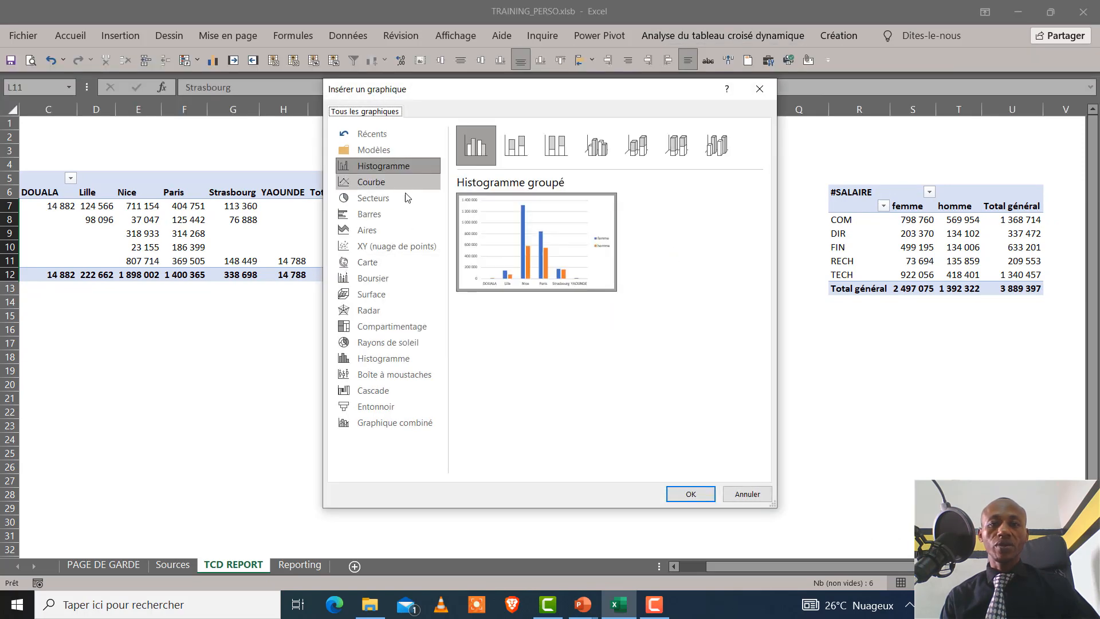
click(390, 221)
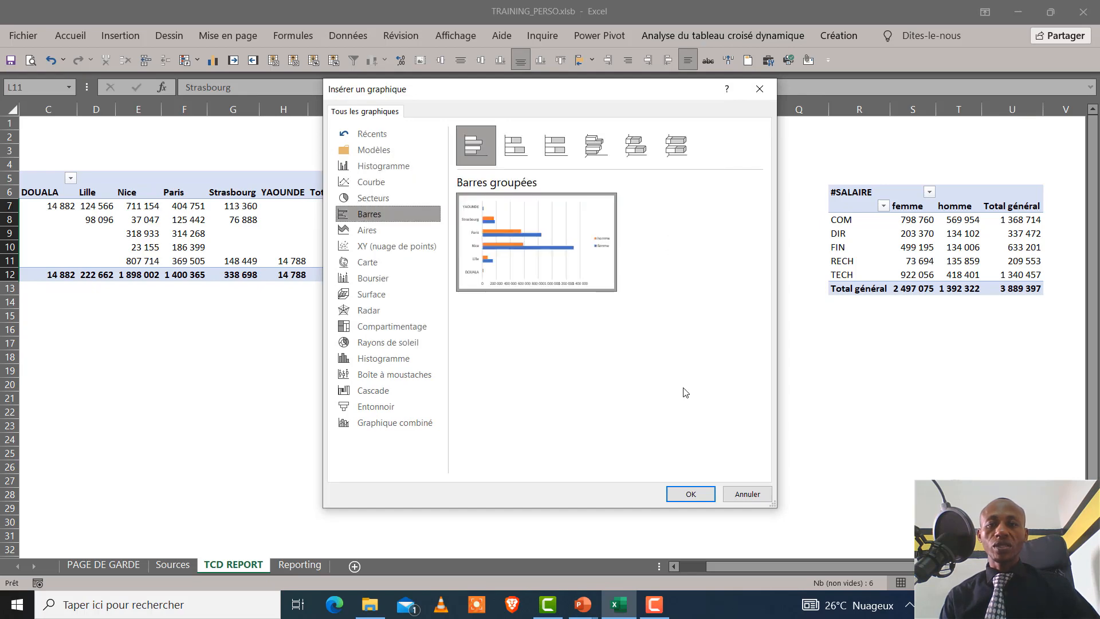
double_click(531, 153)
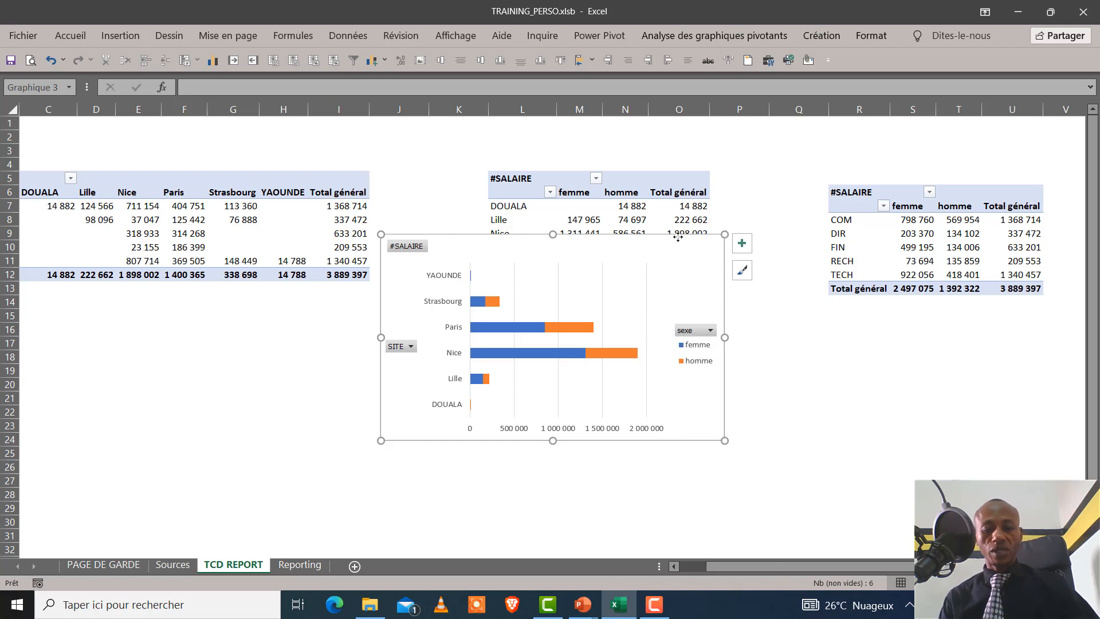
Cut the stacked bar chart and paste it at cell E22 on the Reporting sheet
drag(678, 237, 677, 237)
key(Delete)
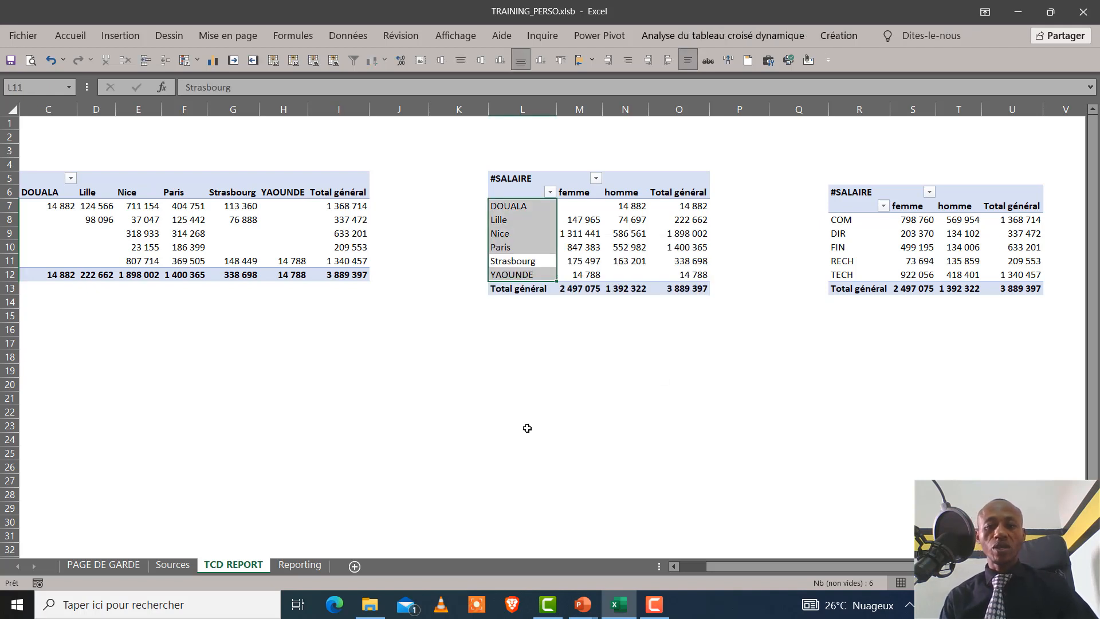
click(294, 567)
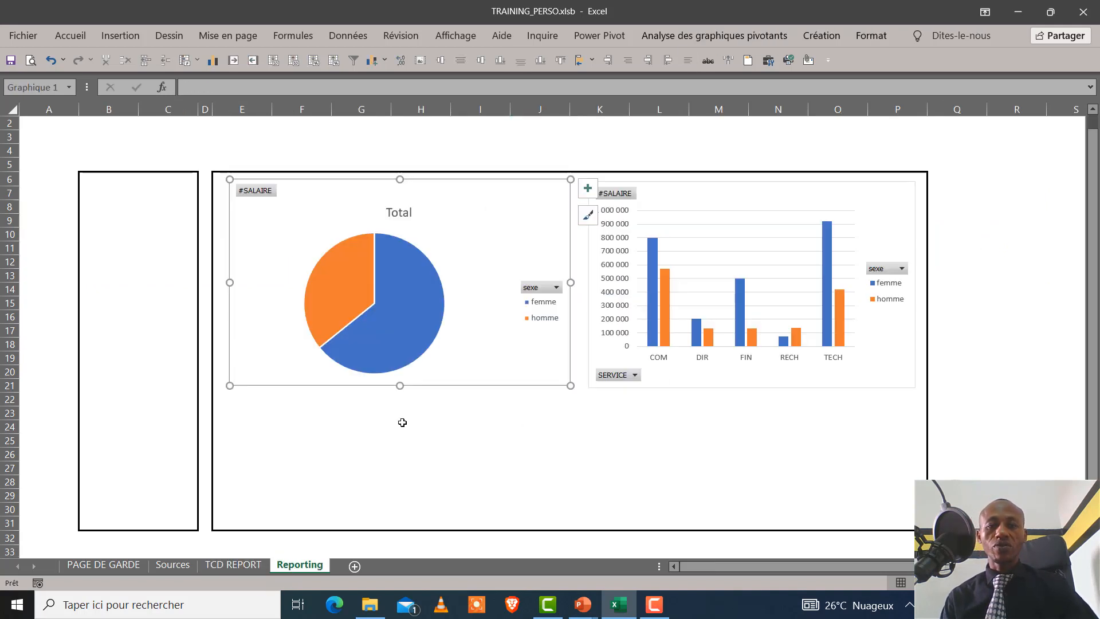
click(275, 412)
click(244, 401)
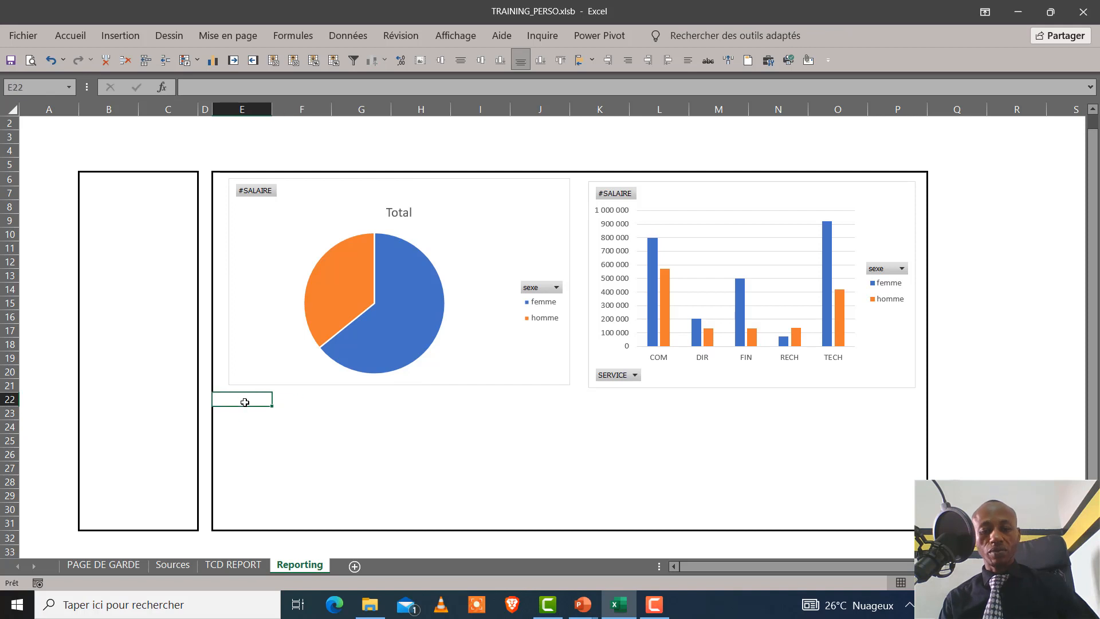
key(ctrl+v)
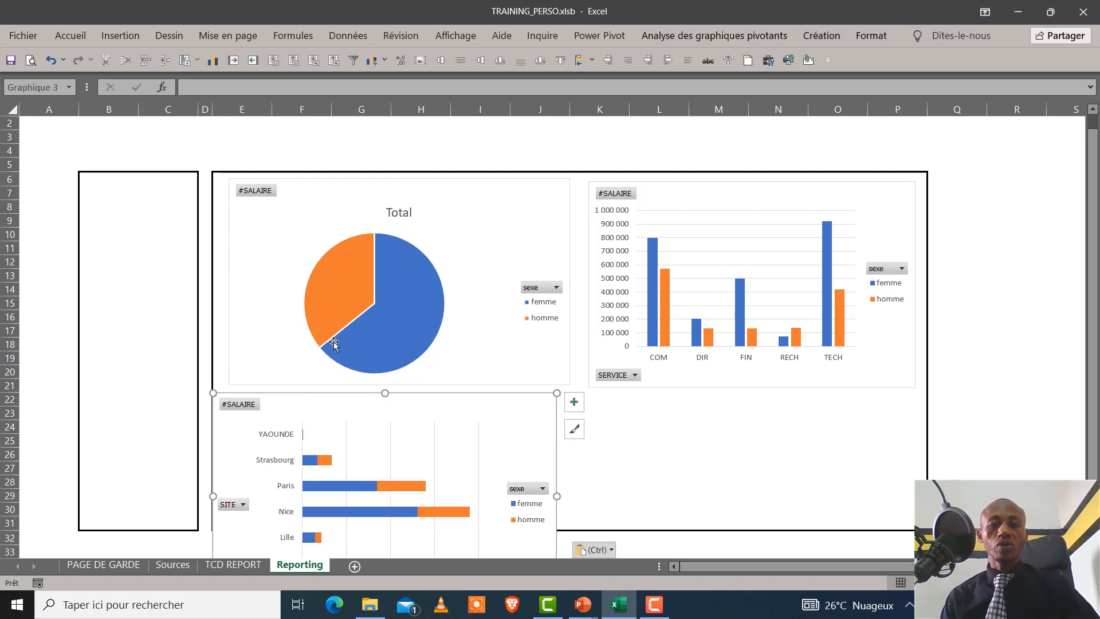
Reduce the pie chart's height and width, and move the stacked bar chart directly beneath it, aligned with its outer edge
click(350, 378)
click(395, 385)
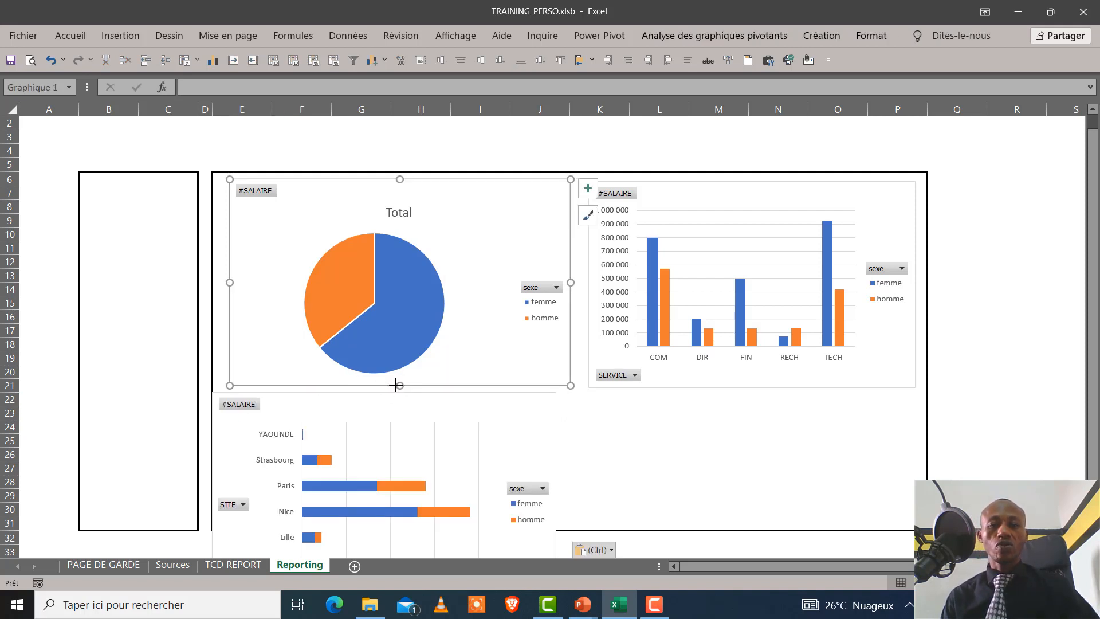
drag(400, 385, 400, 307)
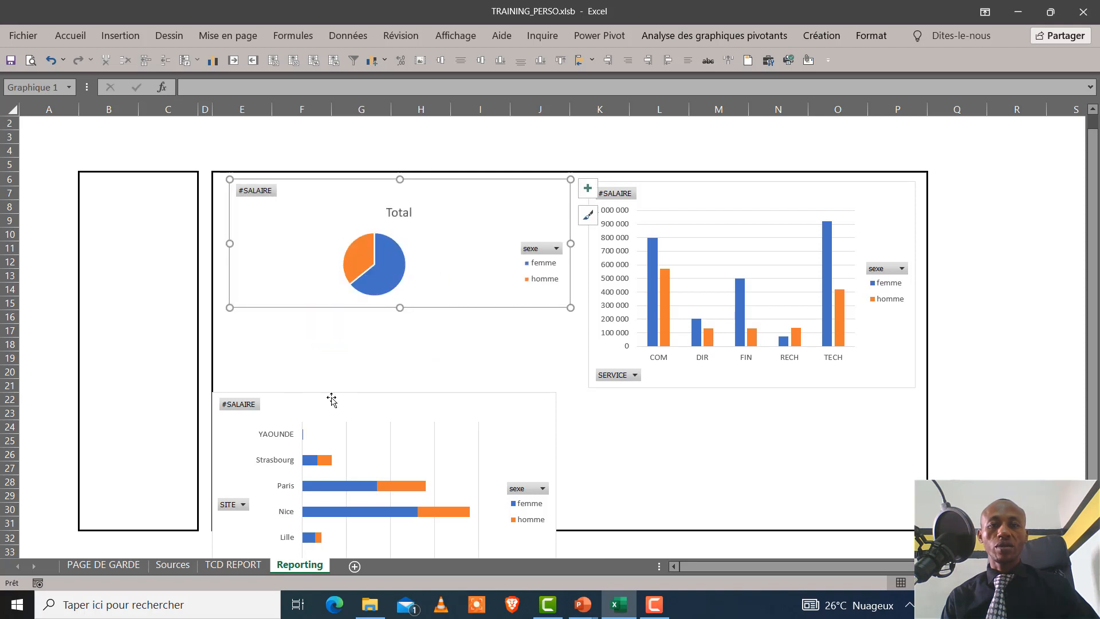
drag(571, 265, 502, 218)
drag(362, 307, 364, 342)
mouse_move(366, 398)
mouse_down()
mouse_move(367, 348)
mouse_move(382, 350)
mouse_up()
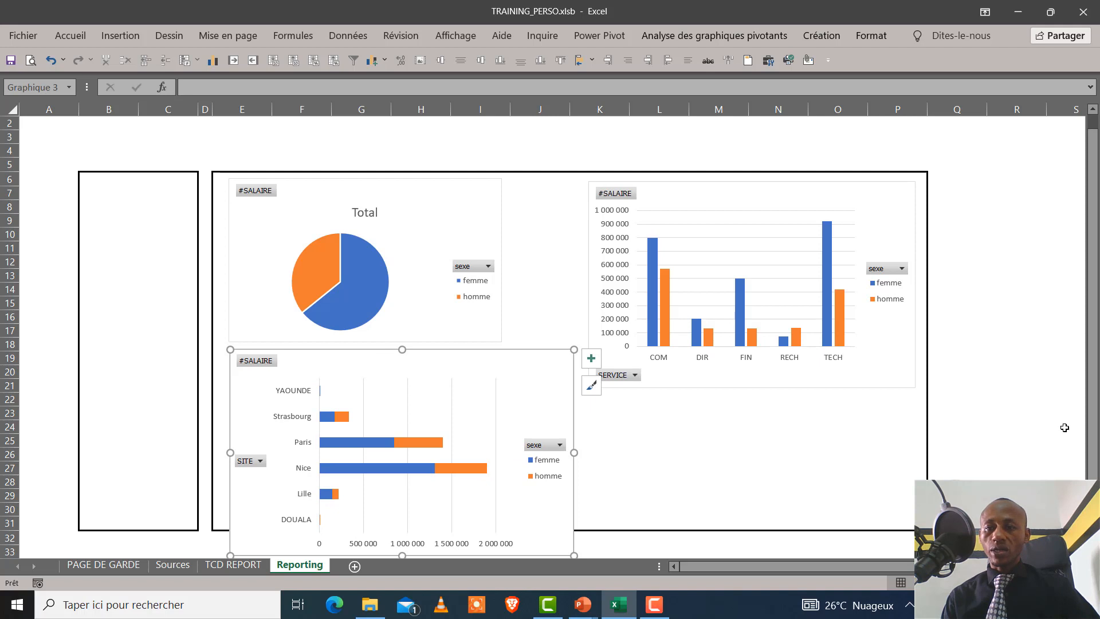
Shrink the stacked bar chart to the pie chart's width and inside the frame, and shorten the column chart to end at row 18
scroll(378, 401, down, 2)
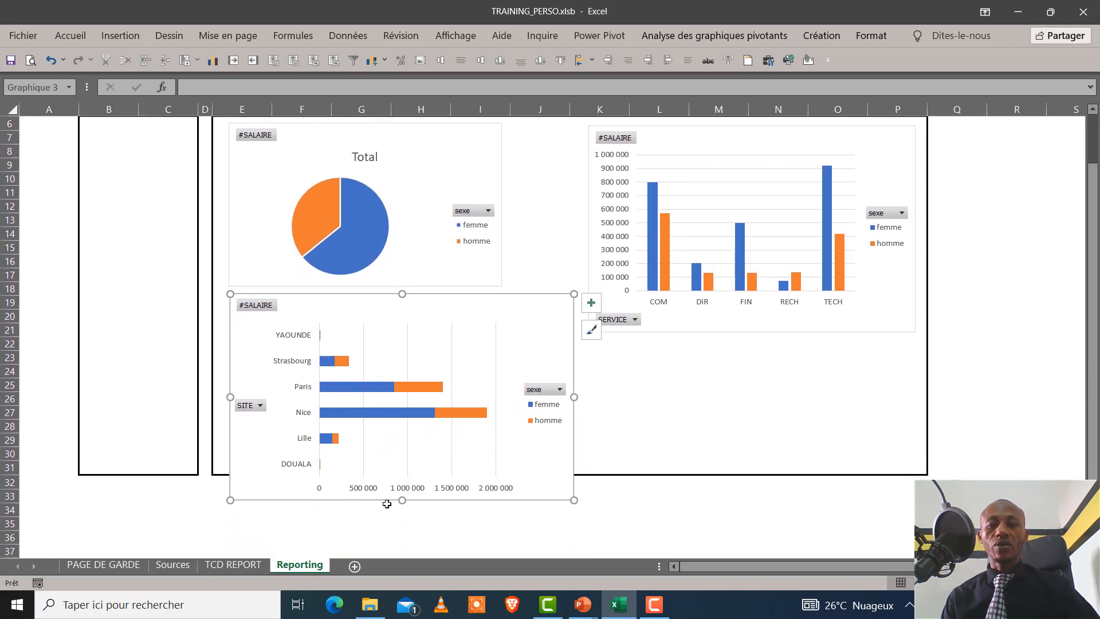
mouse_move(402, 500)
mouse_down()
mouse_move(393, 452)
mouse_move(392, 468)
mouse_up()
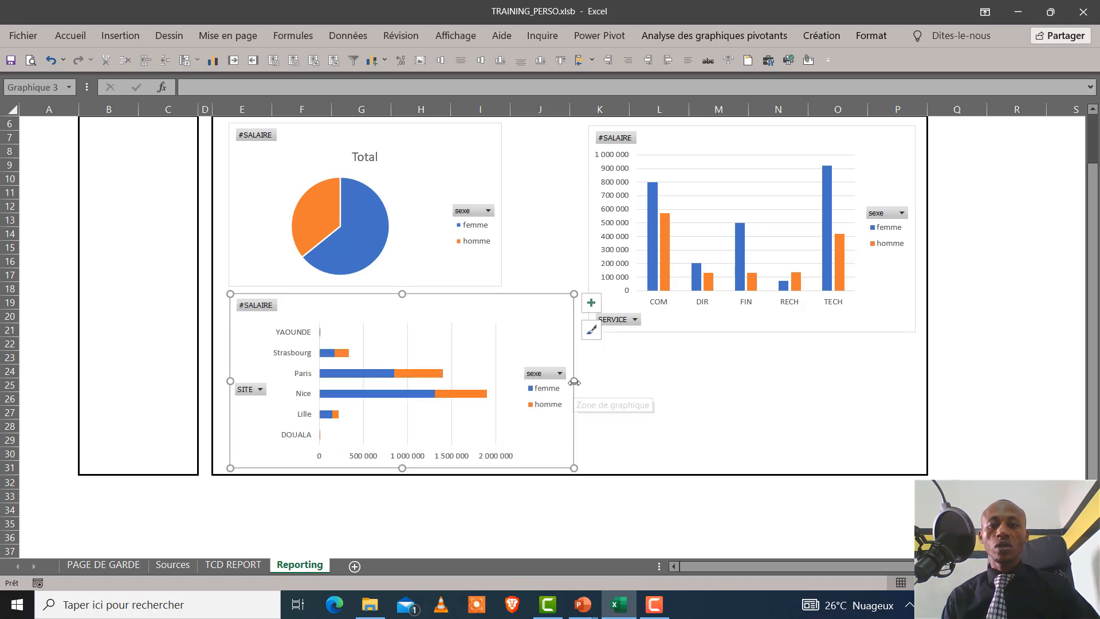
drag(574, 381, 500, 361)
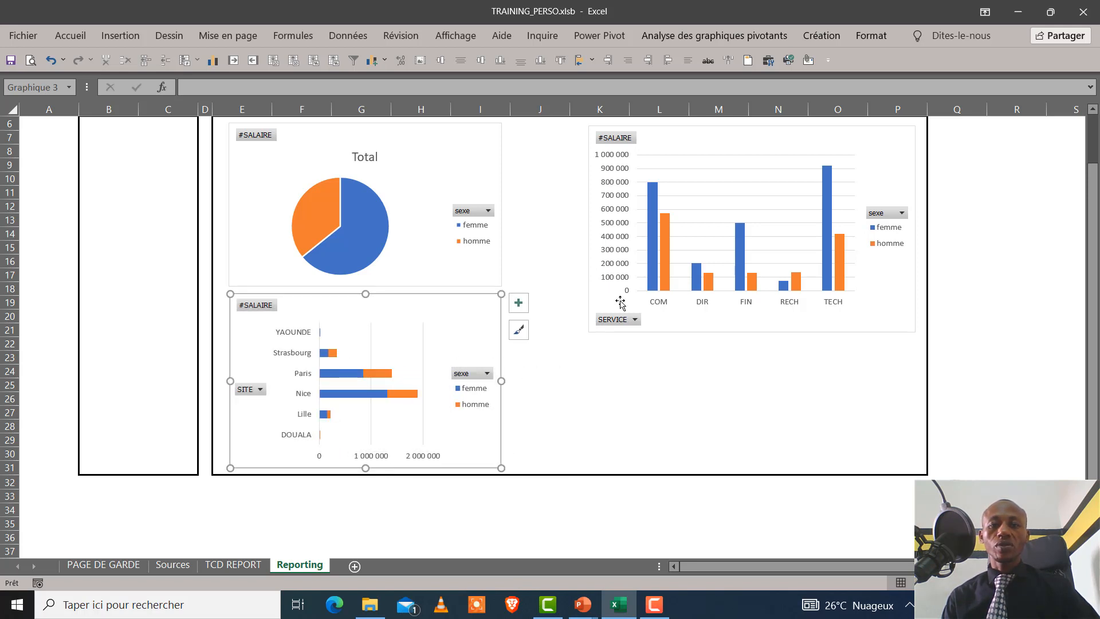
click(590, 189)
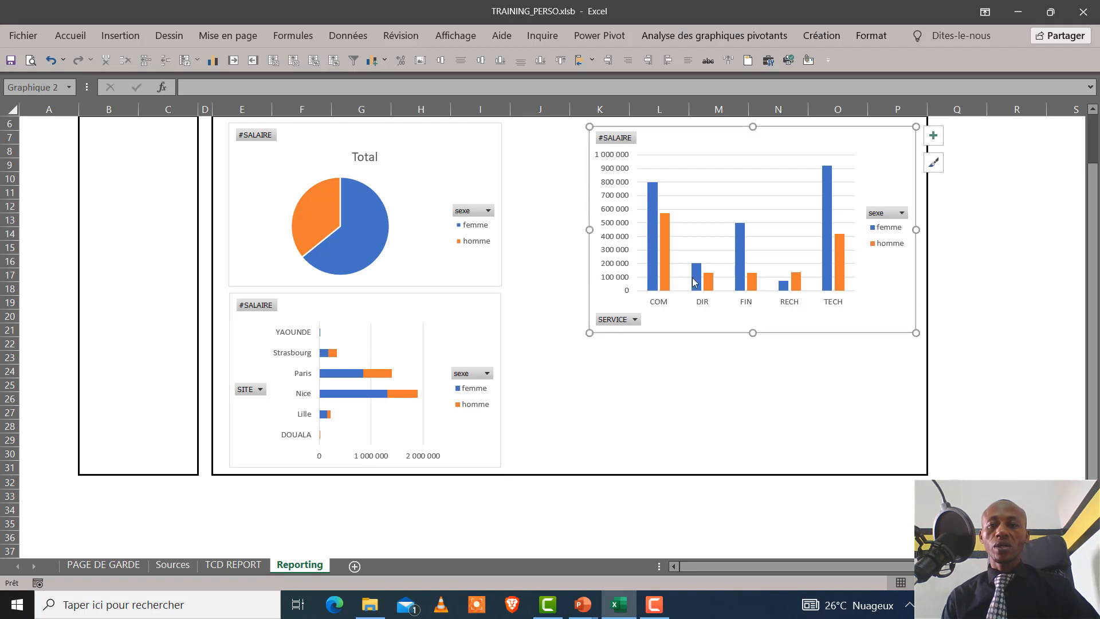
drag(754, 335, 745, 293)
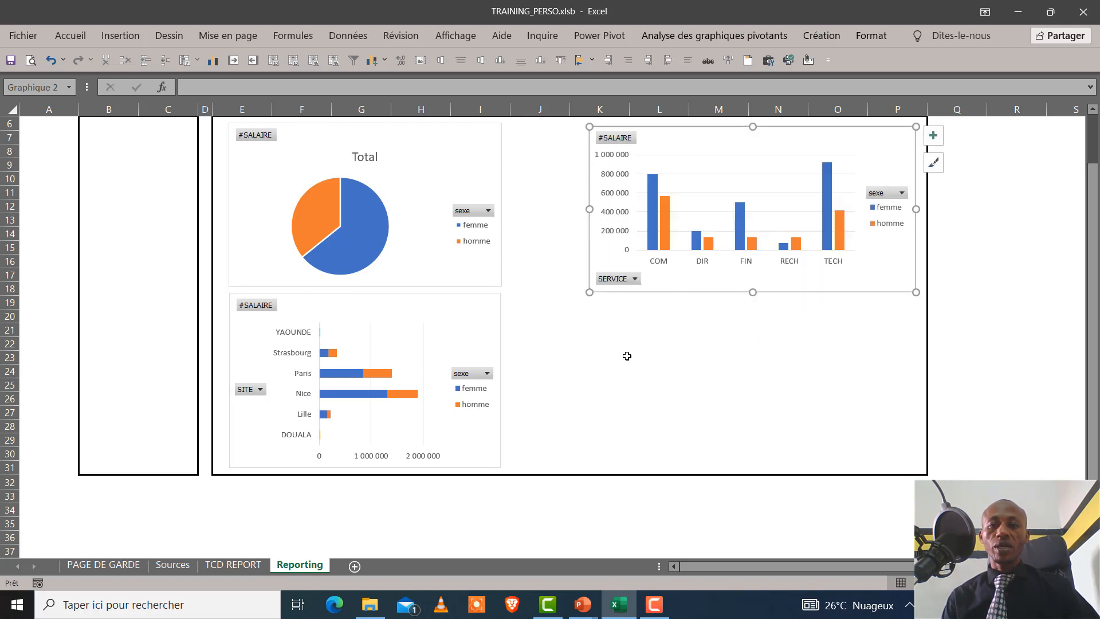
Insert a clustered column pivot chart (Histogramme groupé) from the SERVICE by SITE pivot table on the TCD REPORT sheet
click(232, 565)
click(233, 246)
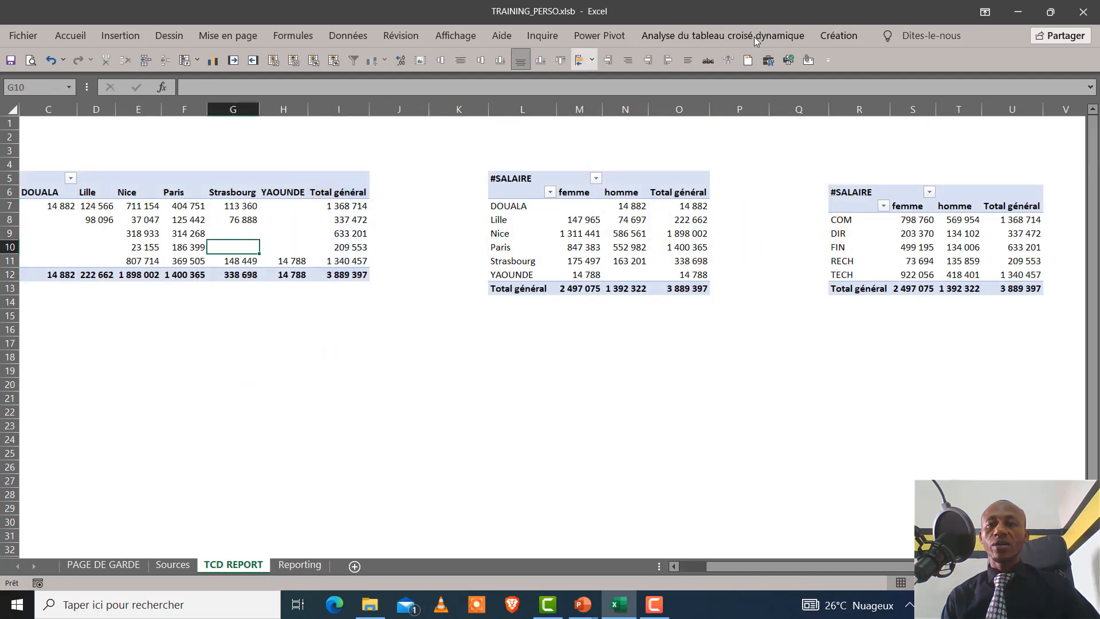
click(694, 36)
click(850, 90)
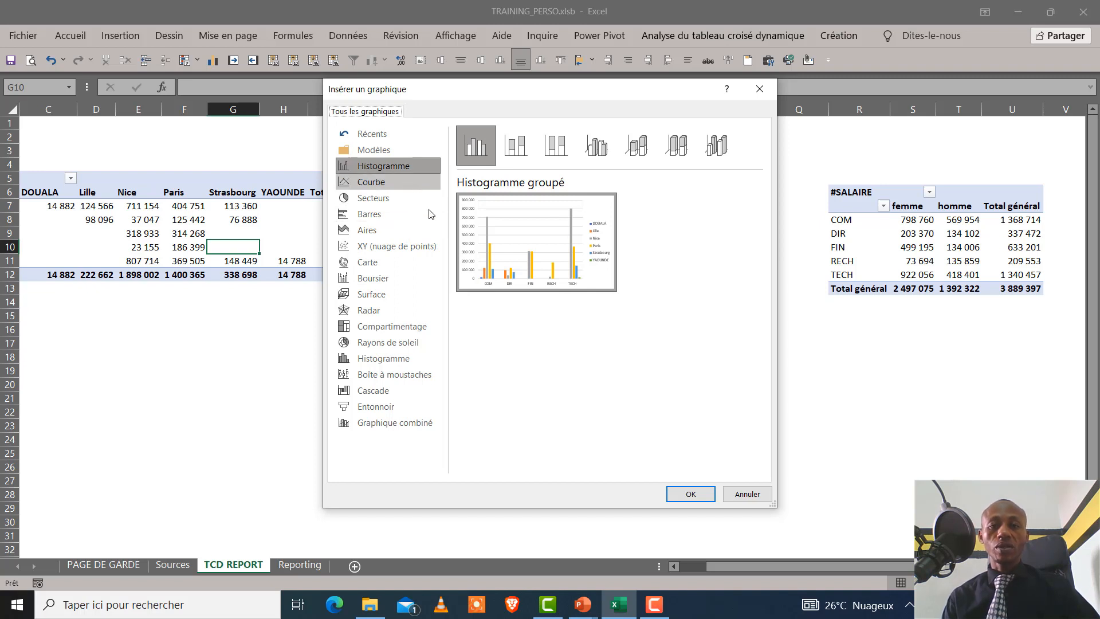
mouse_move(551, 207)
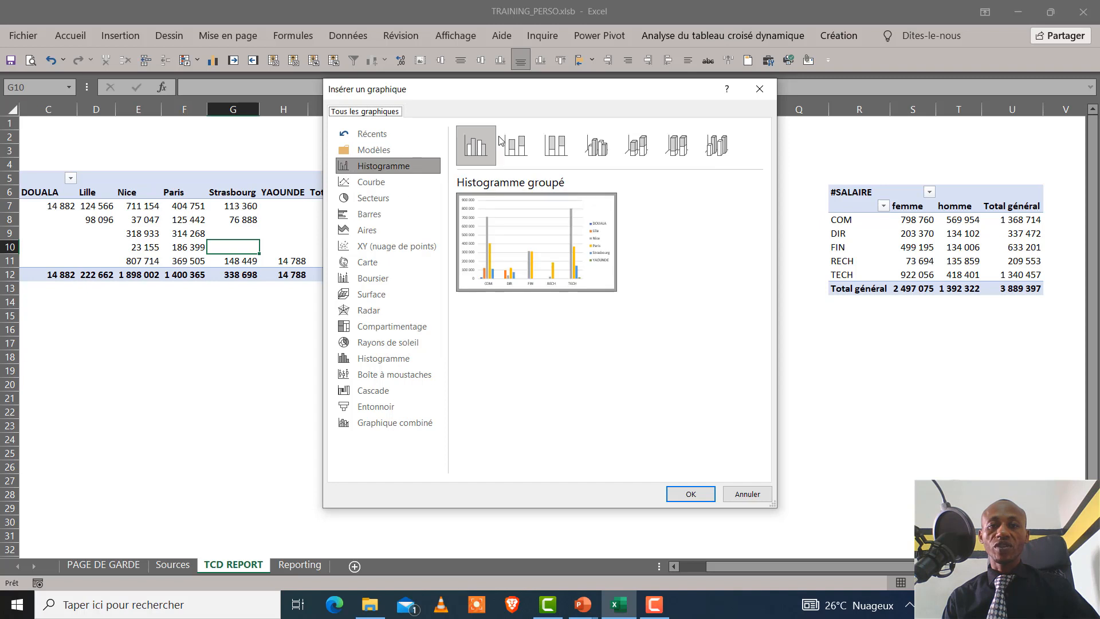
click(518, 146)
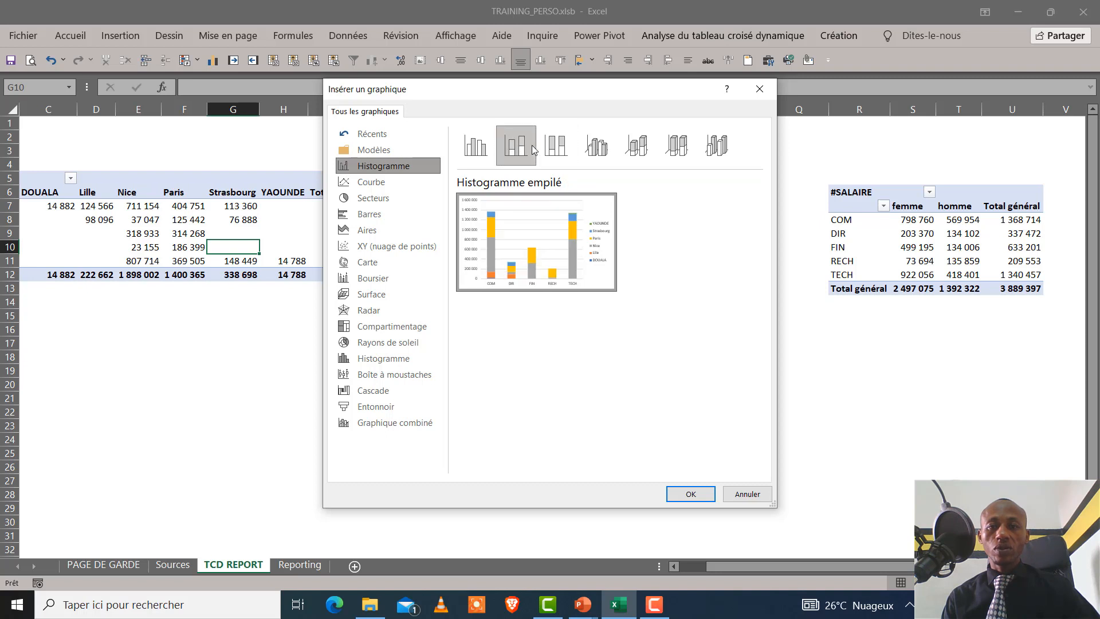
click(494, 150)
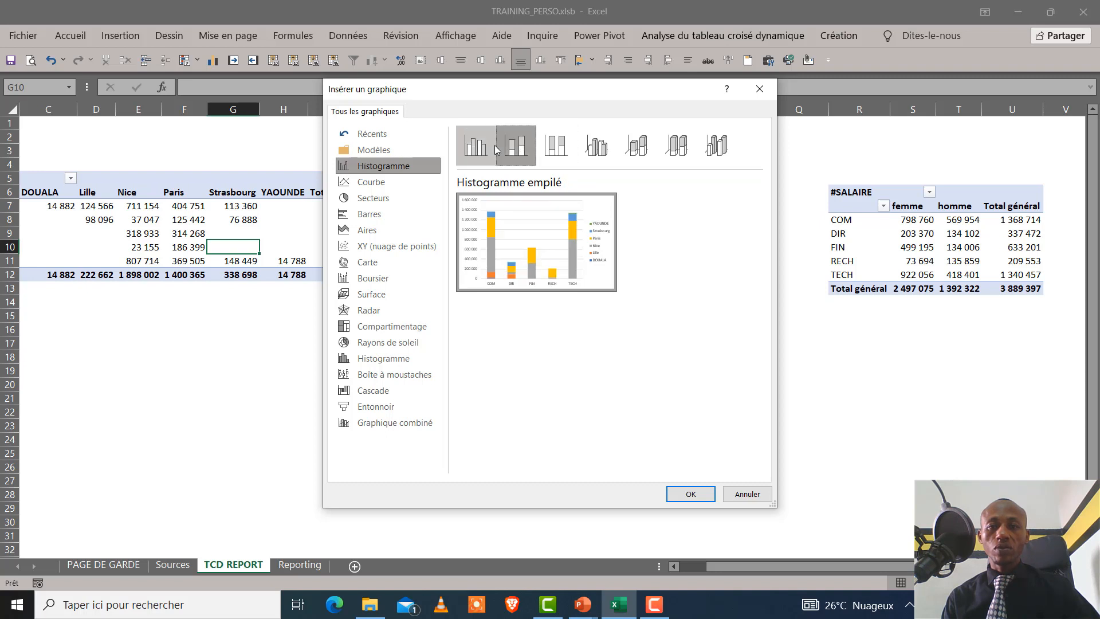
click(704, 495)
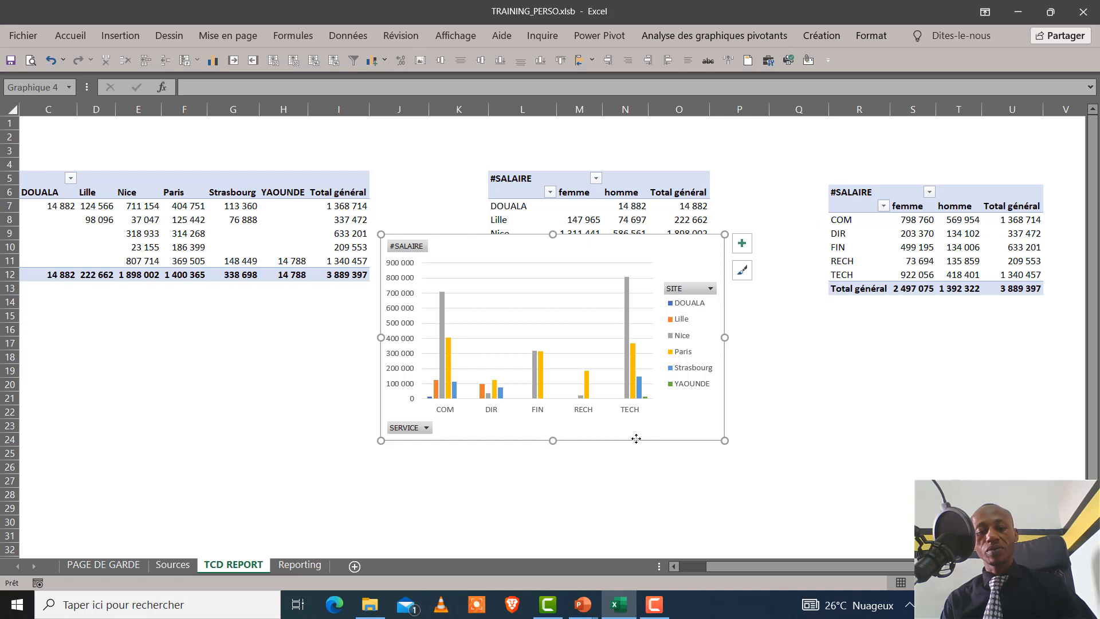
Cut the SERVICE by SITE column chart and paste it at cell K20 on the Reporting sheet
key(Delete)
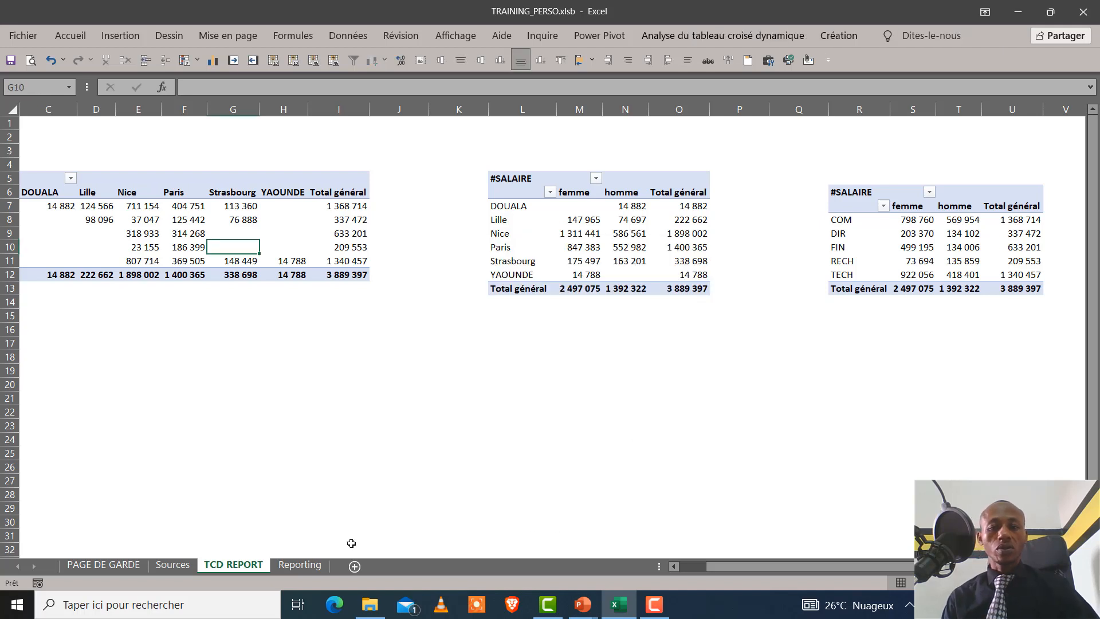
click(314, 566)
click(595, 319)
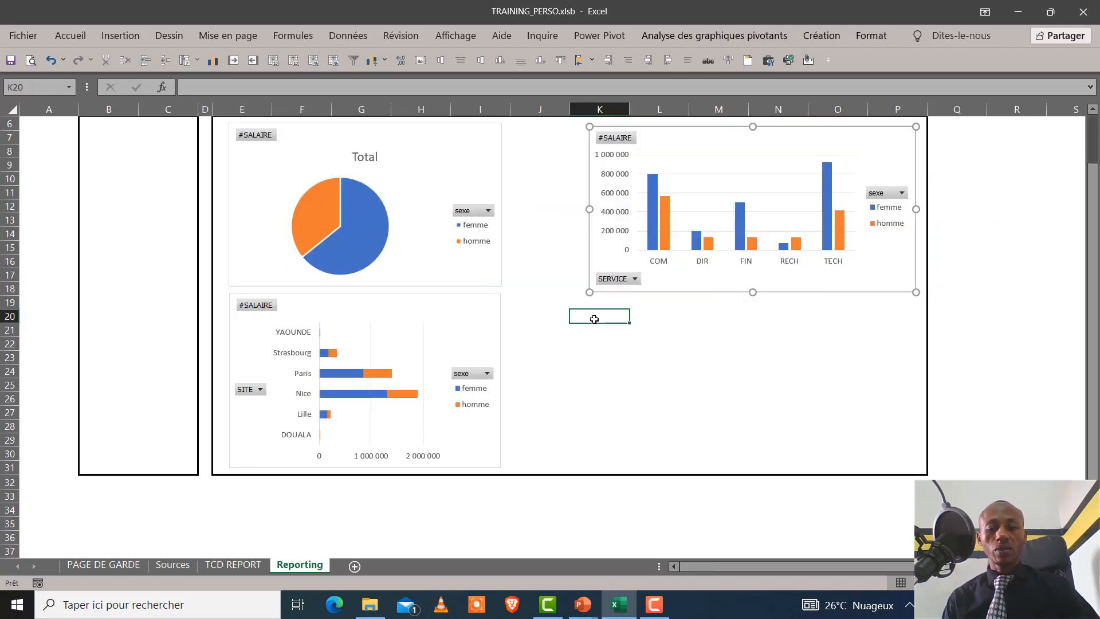
key(ctrl+v)
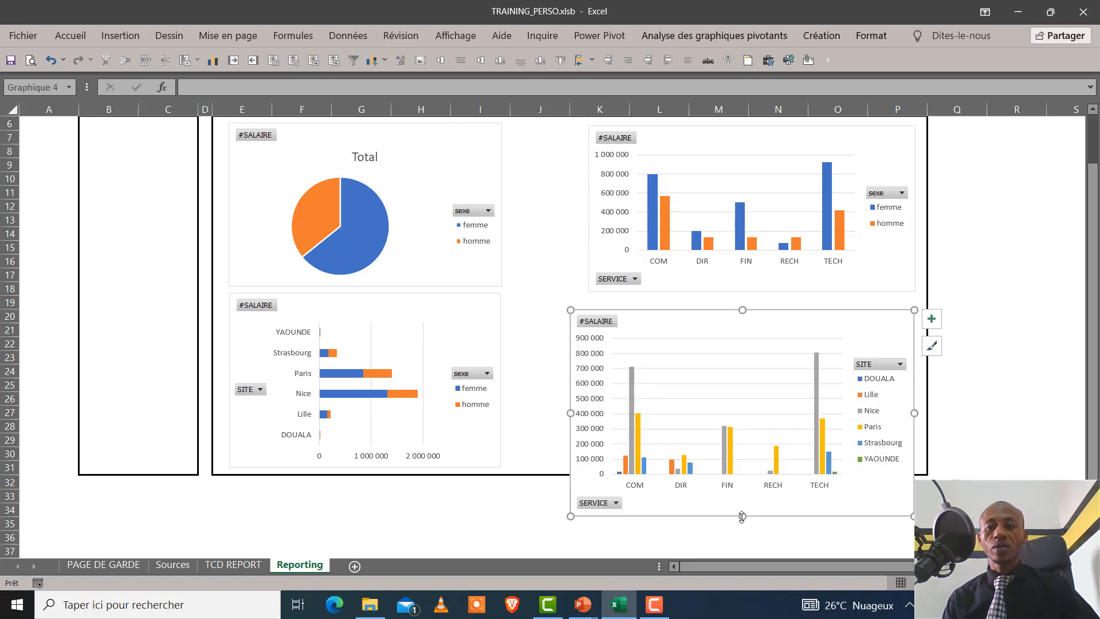
Resize the SERVICE by SITE column chart to fit inside the frame's lower part, spanning columns J to P and ending above row 31
drag(742, 517, 742, 467)
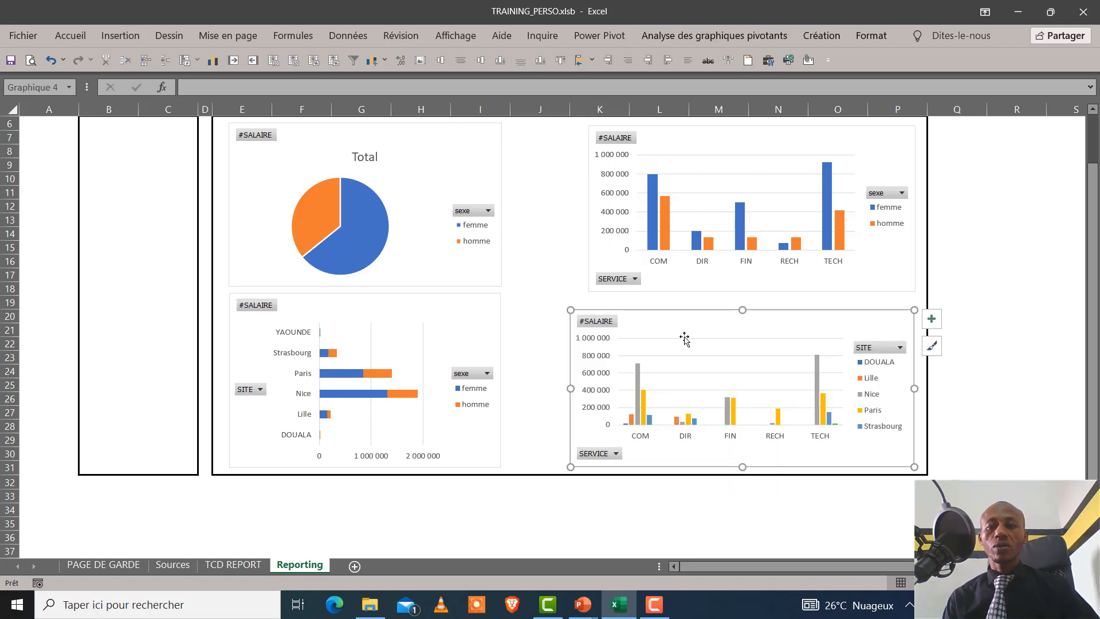
drag(595, 306, 561, 291)
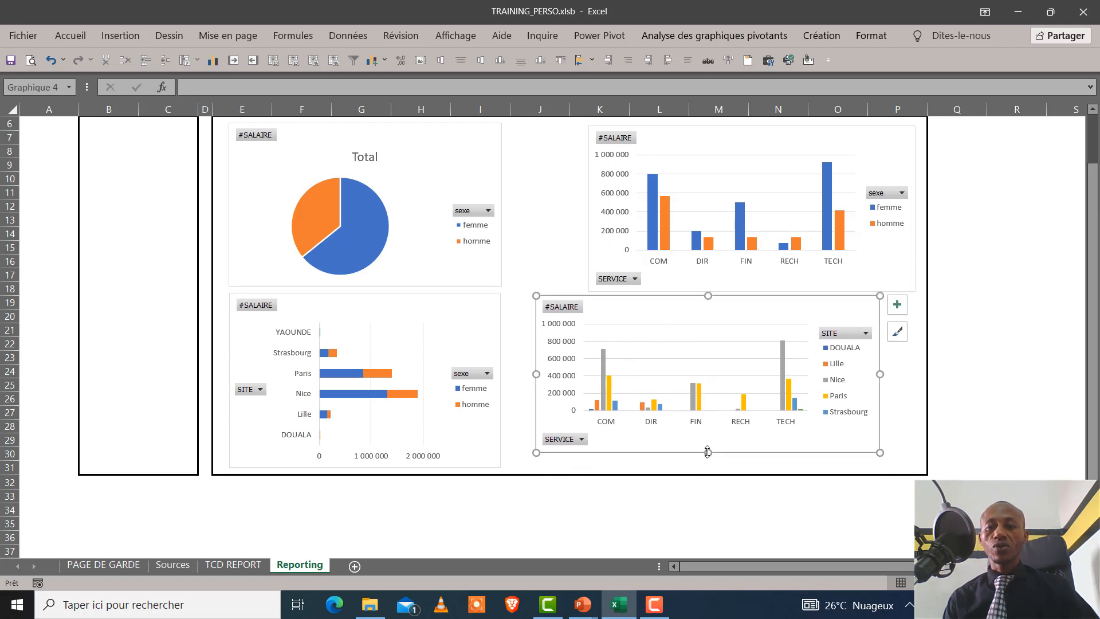
drag(707, 456, 707, 464)
drag(879, 380, 915, 376)
Widen the SERVICE by sexe column chart so its inner edge lines up with the SERVICE by SITE chart beneath it
scroll(938, 253, up, 2)
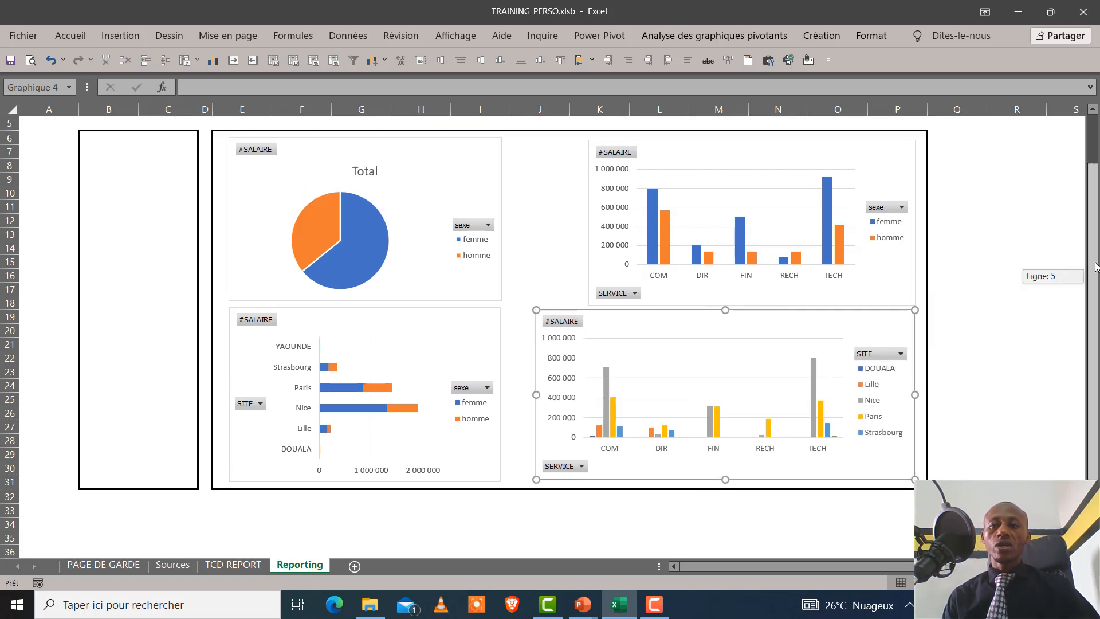
click(589, 268)
drag(587, 273, 536, 263)
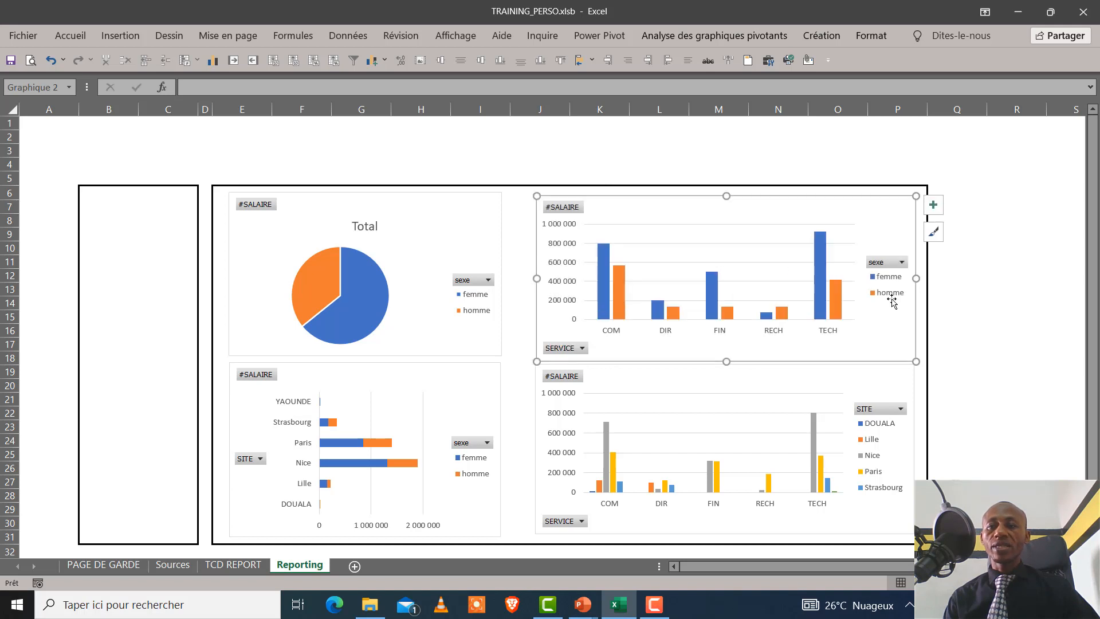
click(1043, 304)
drag(1091, 318, 1091, 325)
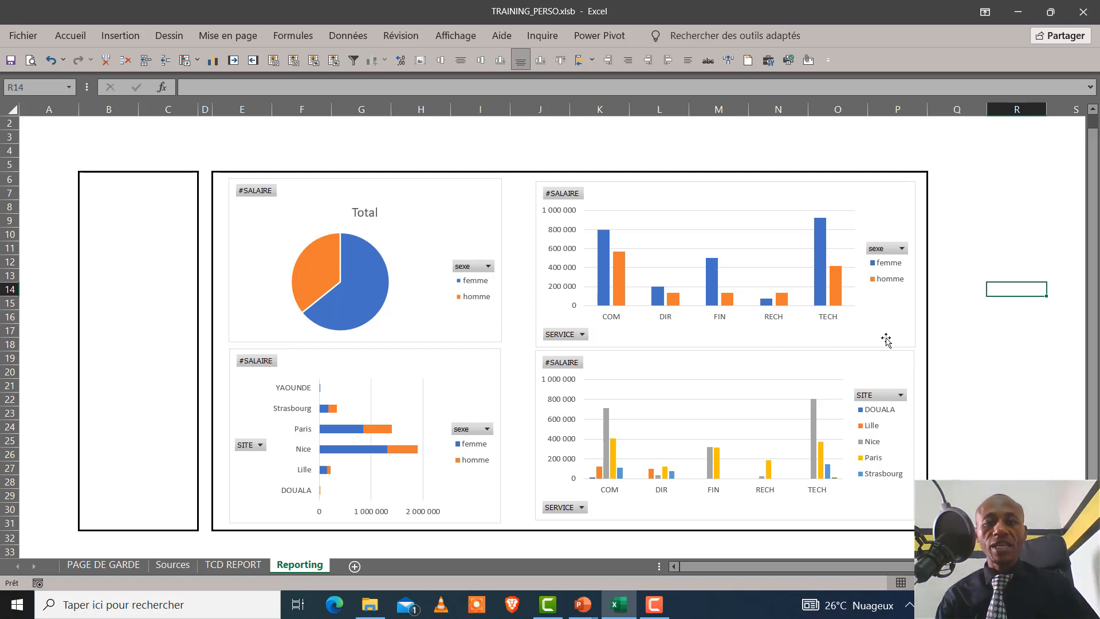
Delete the "Total" title from the pie chart
click(374, 213)
click(368, 206)
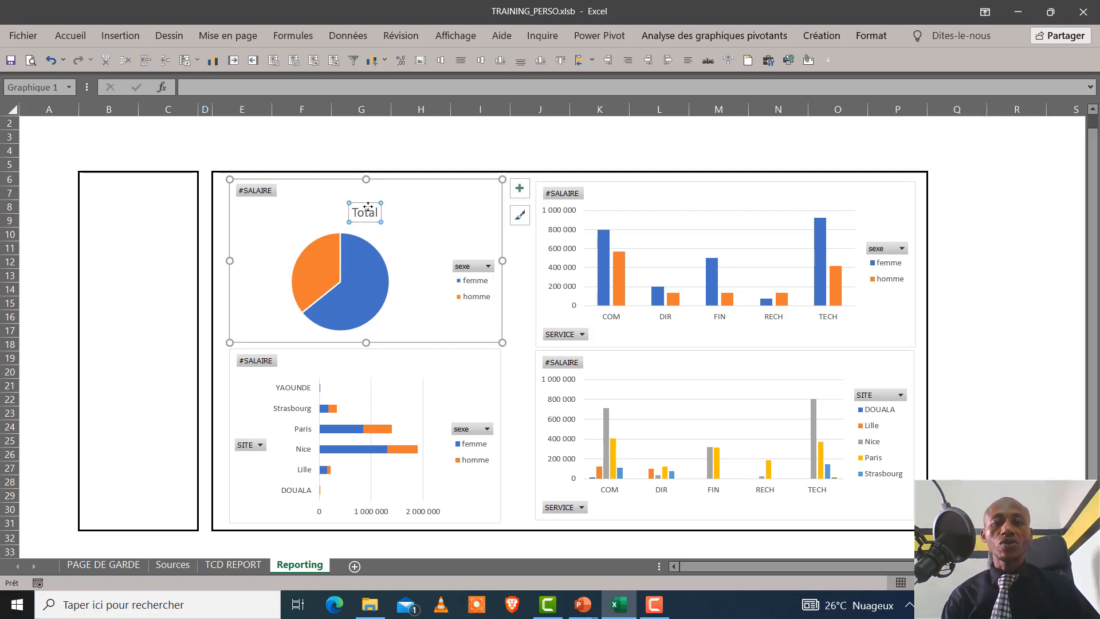
key(Delete)
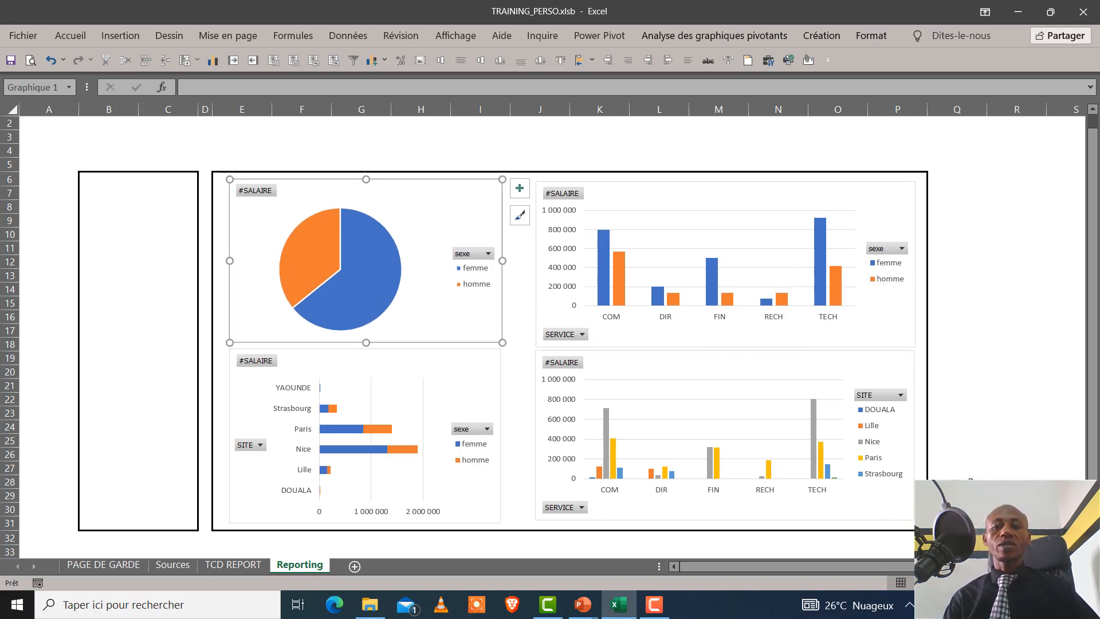
Widen the stacked bar chart and the pie chart equally toward the column charts
click(497, 407)
drag(504, 438, 518, 437)
click(494, 279)
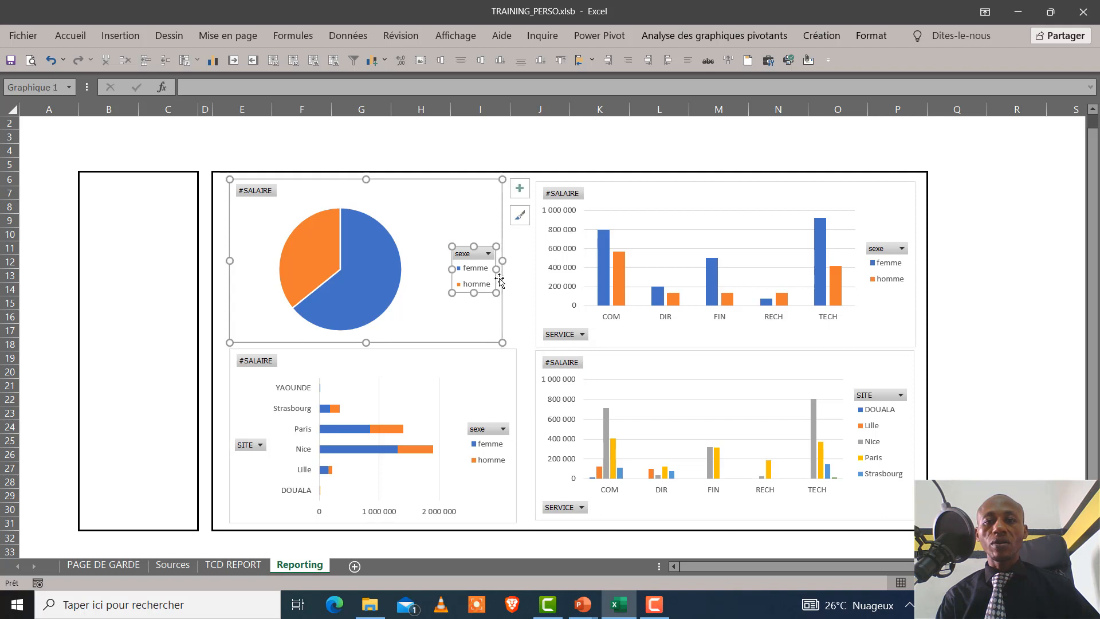
click(506, 264)
click(499, 261)
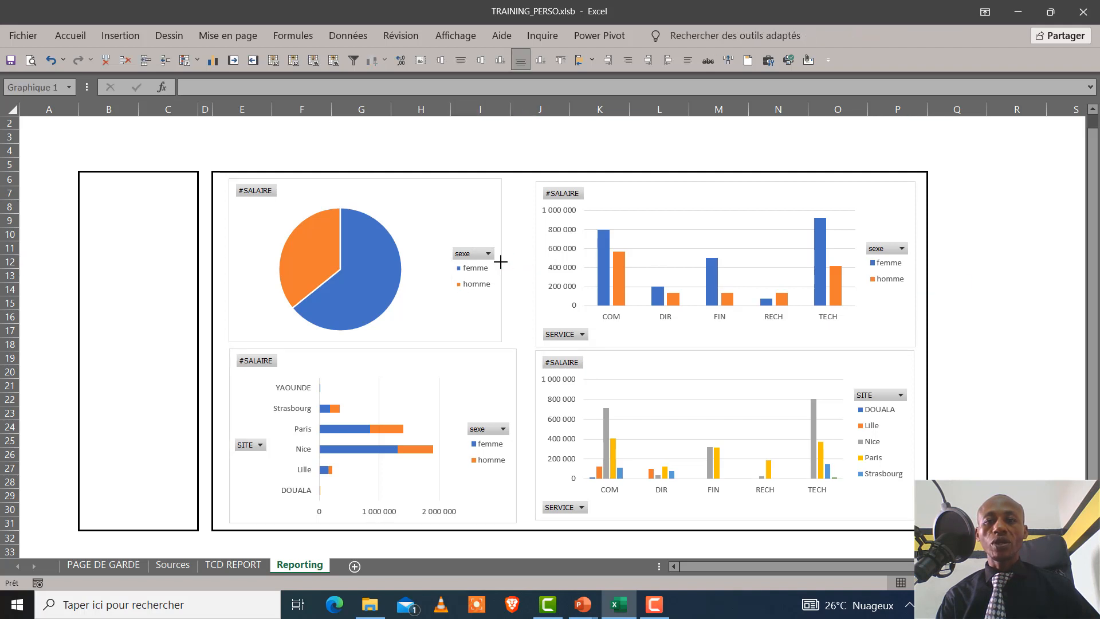
mouse_move(503, 260)
mouse_down()
mouse_move(525, 262)
mouse_move(516, 262)
mouse_up()
click(1014, 299)
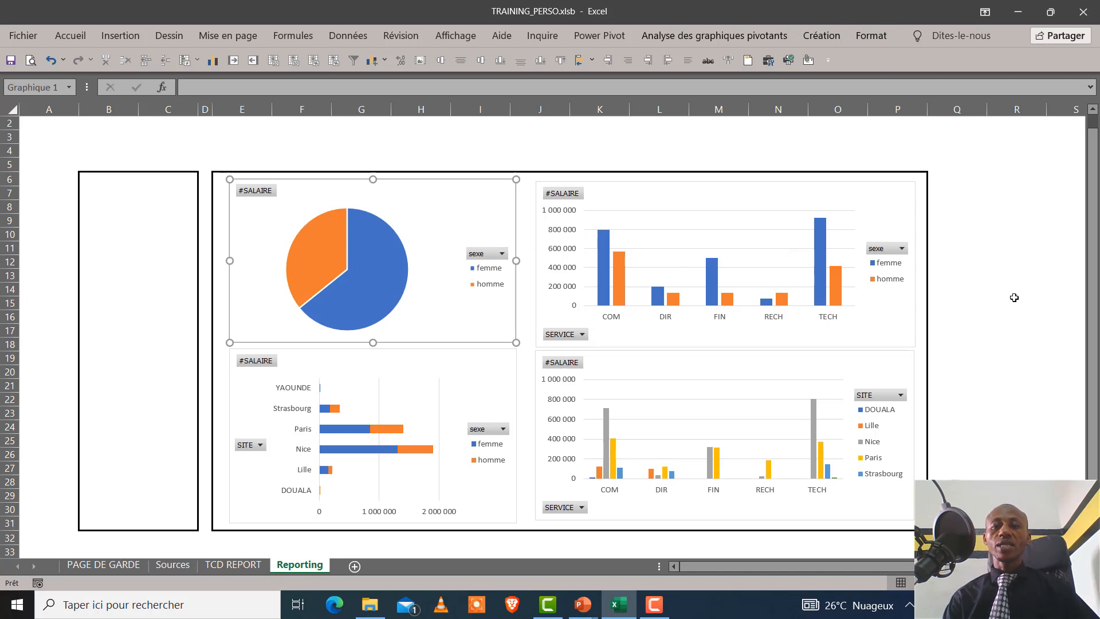
Compare the employee data table on the Sources sheet with the four charts on the Reporting sheet
click(172, 564)
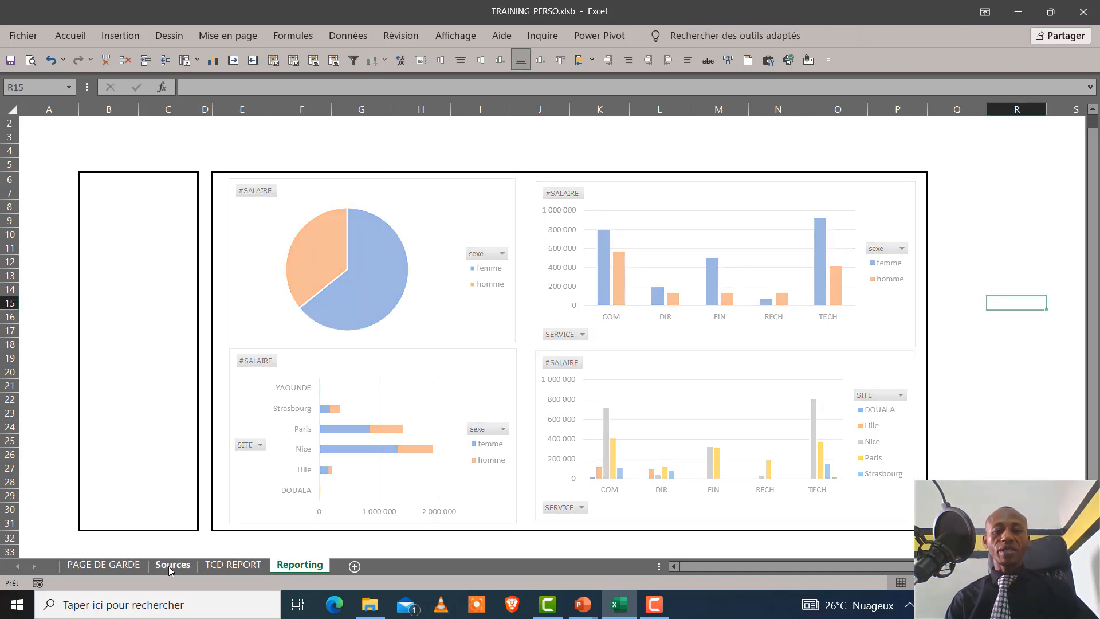
click(508, 235)
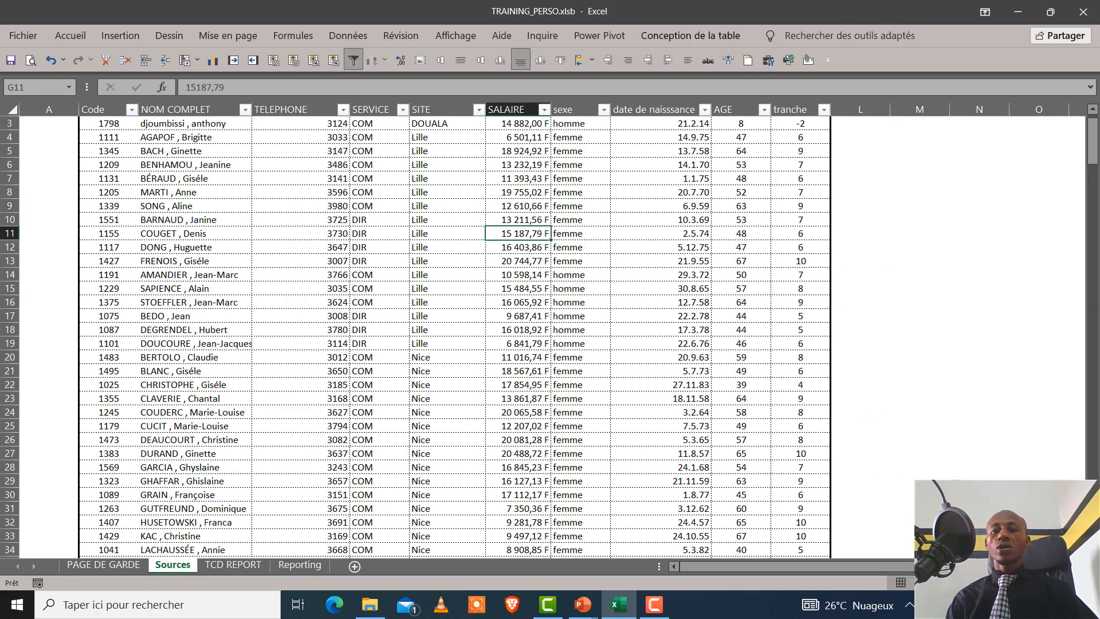
drag(1092, 150, 1095, 109)
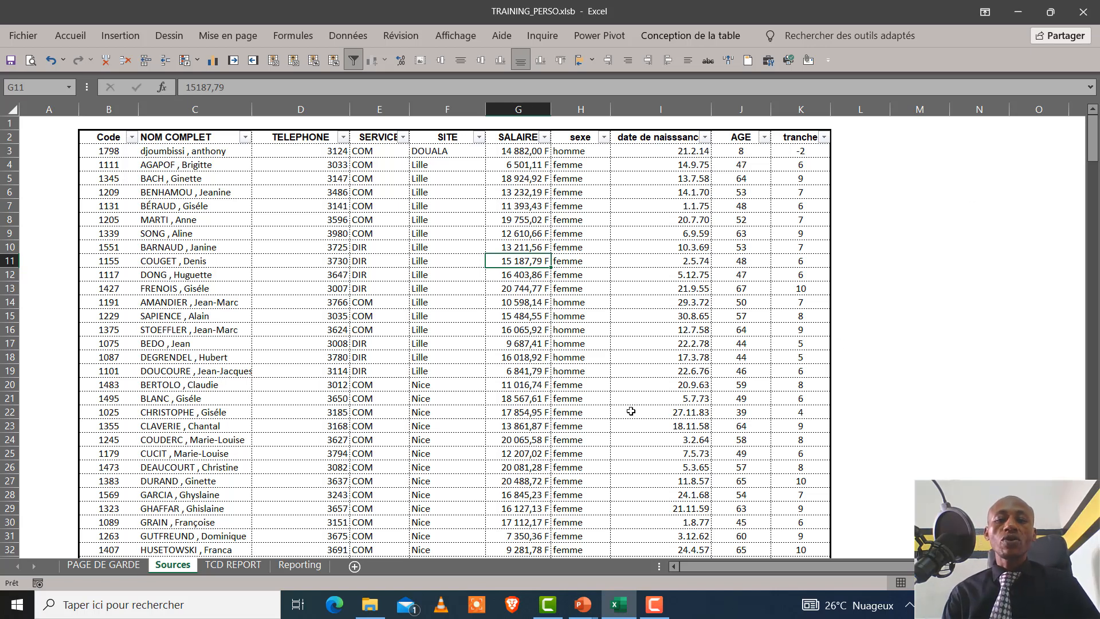
click(299, 565)
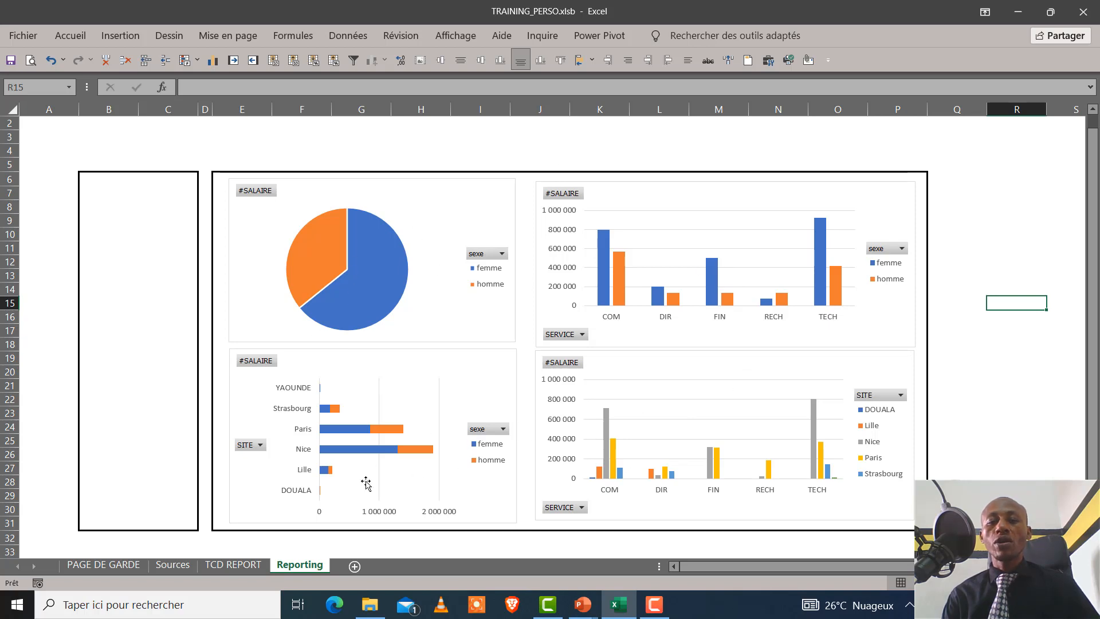
click(173, 565)
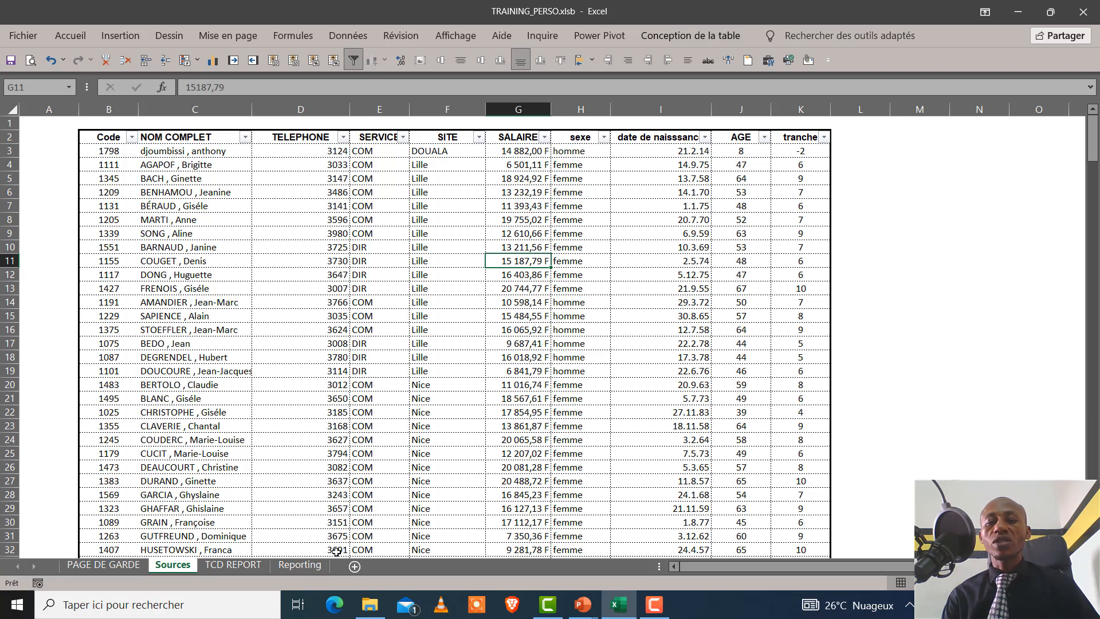
click(311, 567)
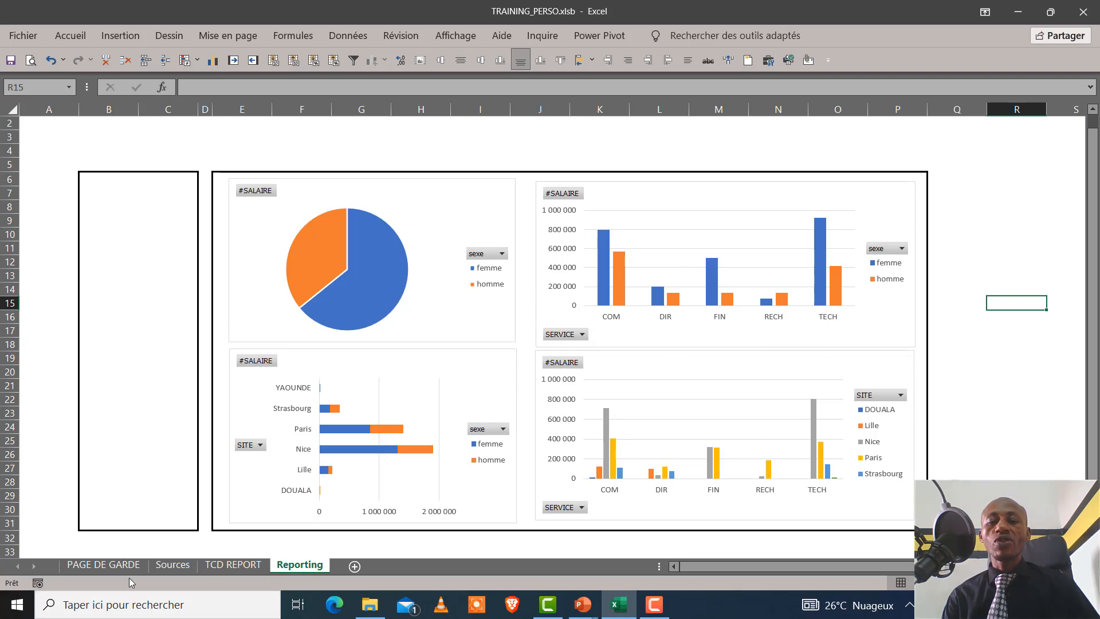
click(166, 566)
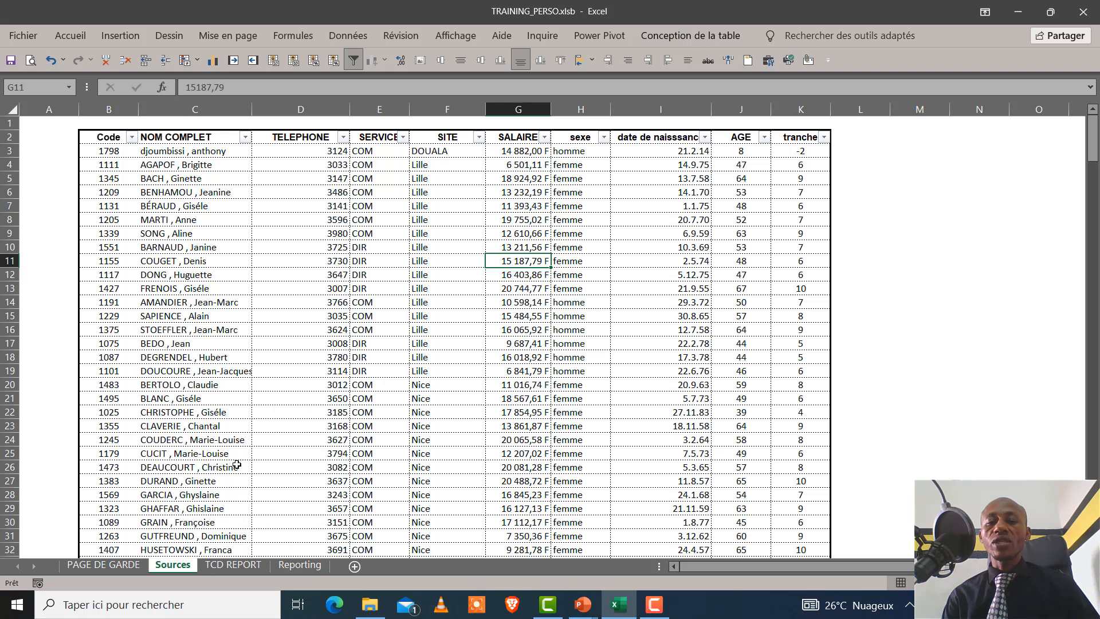
click(298, 565)
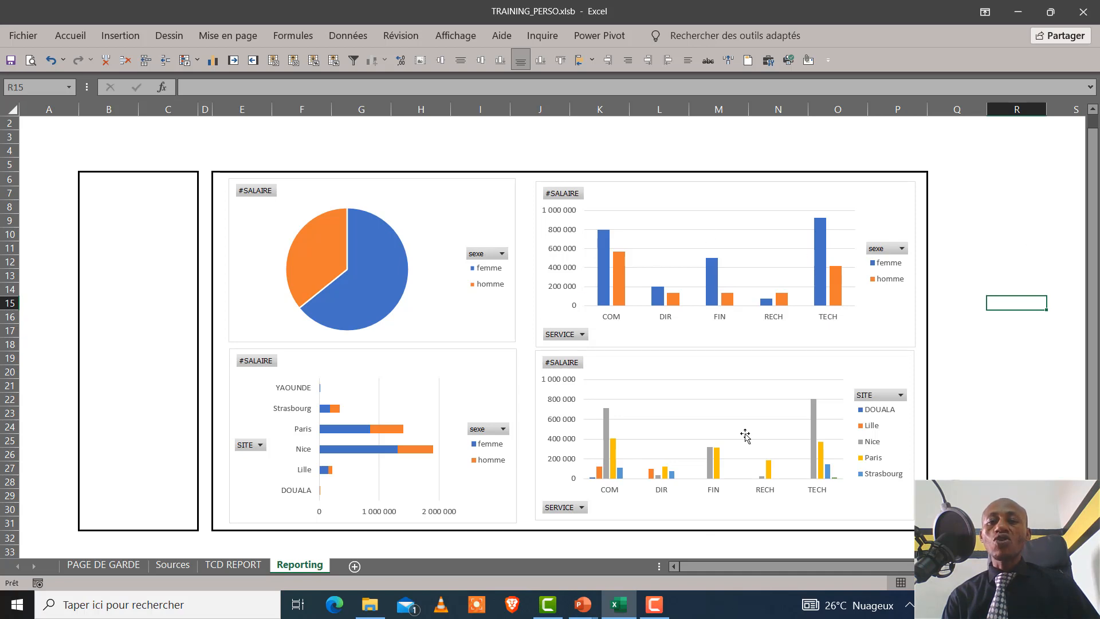
click(169, 566)
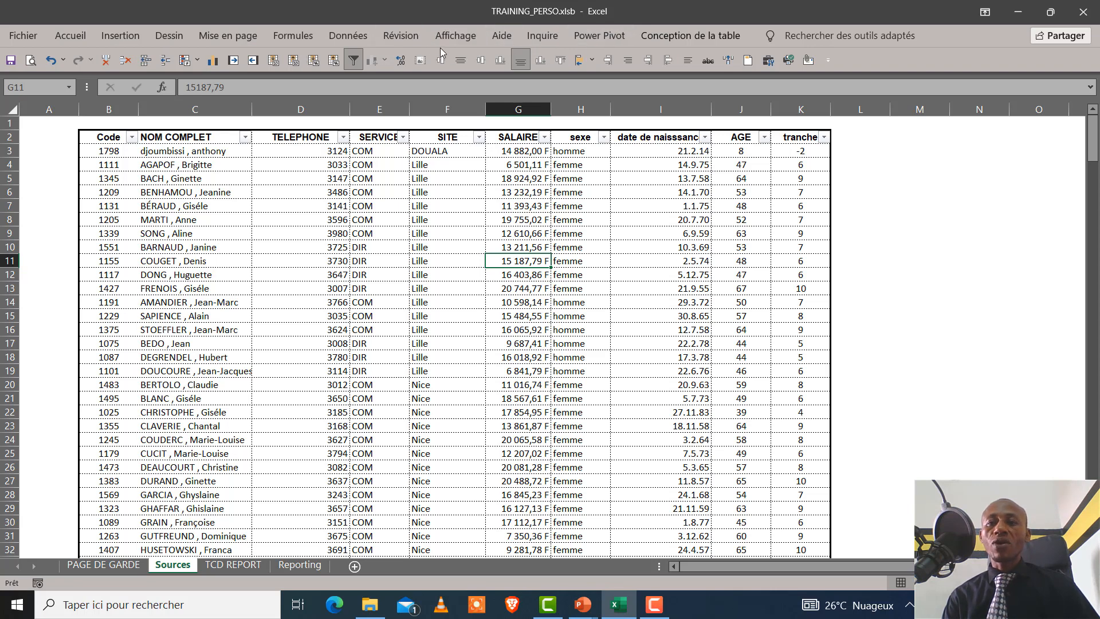
click(243, 36)
click(284, 35)
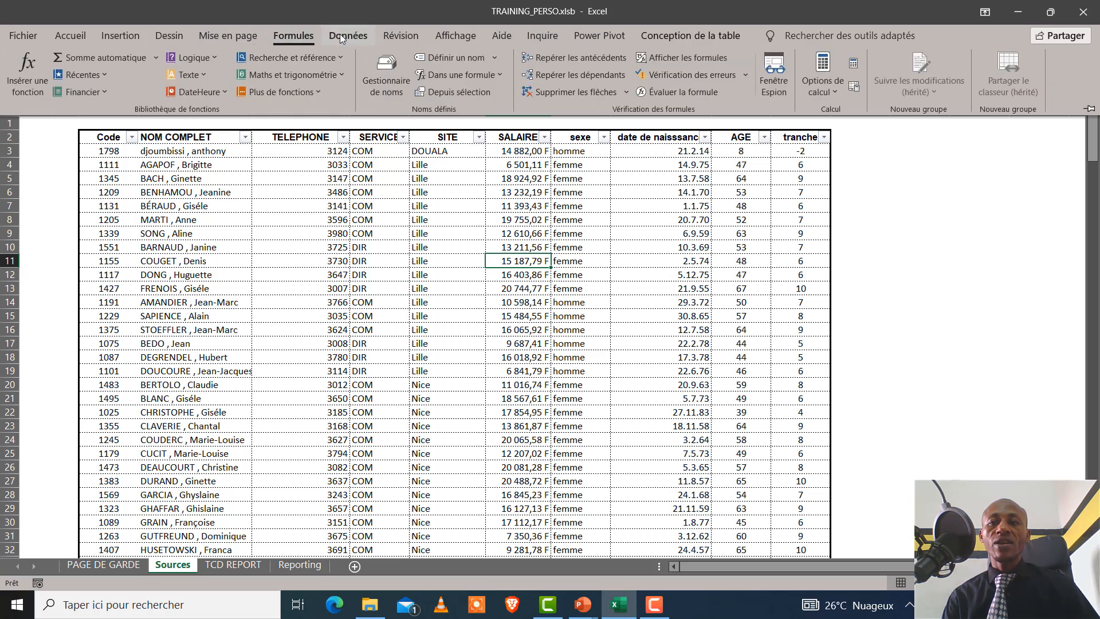
click(358, 36)
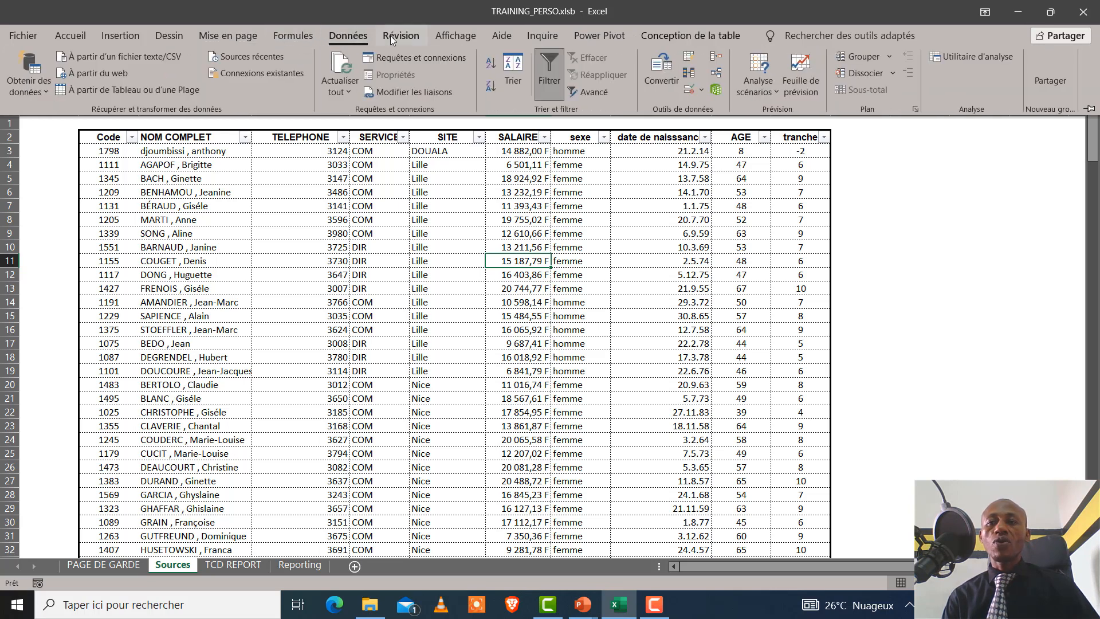
click(81, 35)
click(119, 32)
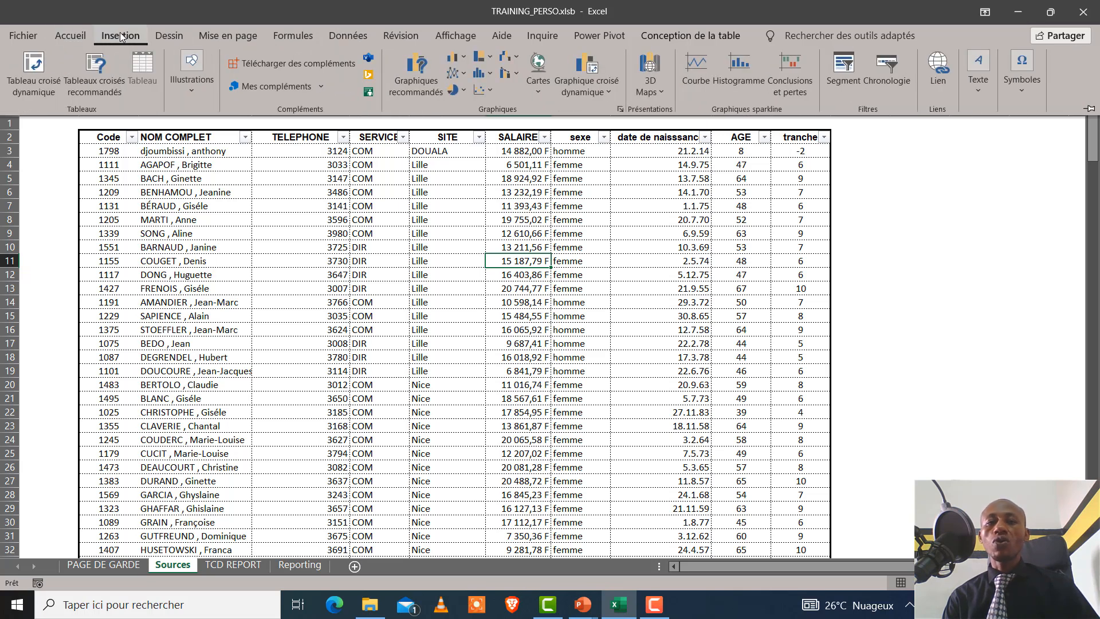
click(175, 34)
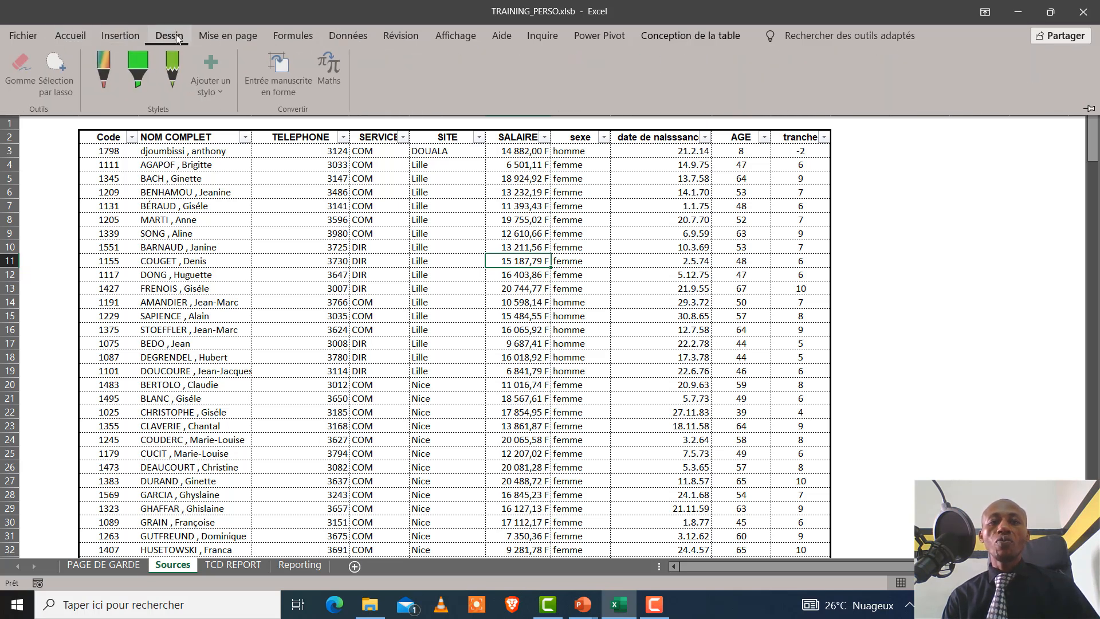
click(225, 35)
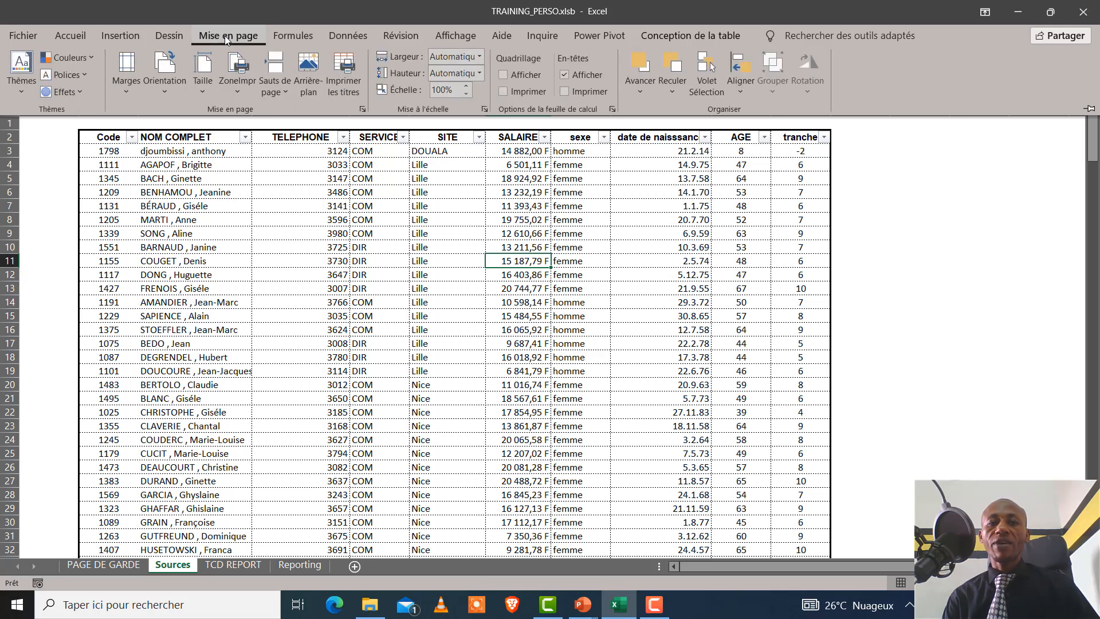
click(280, 36)
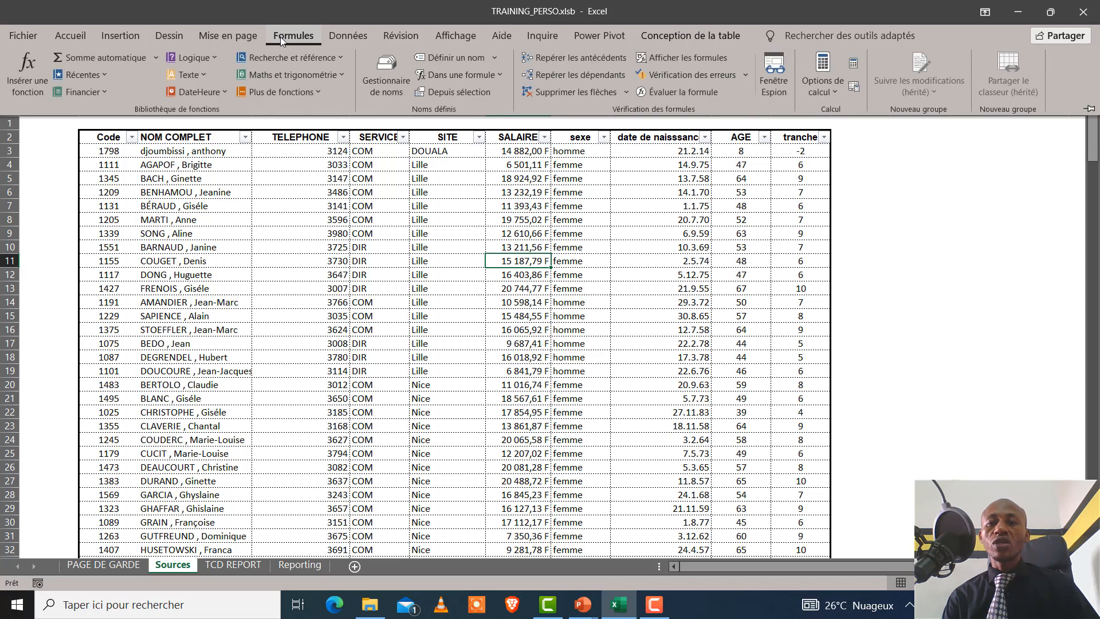
click(350, 34)
click(415, 34)
click(491, 36)
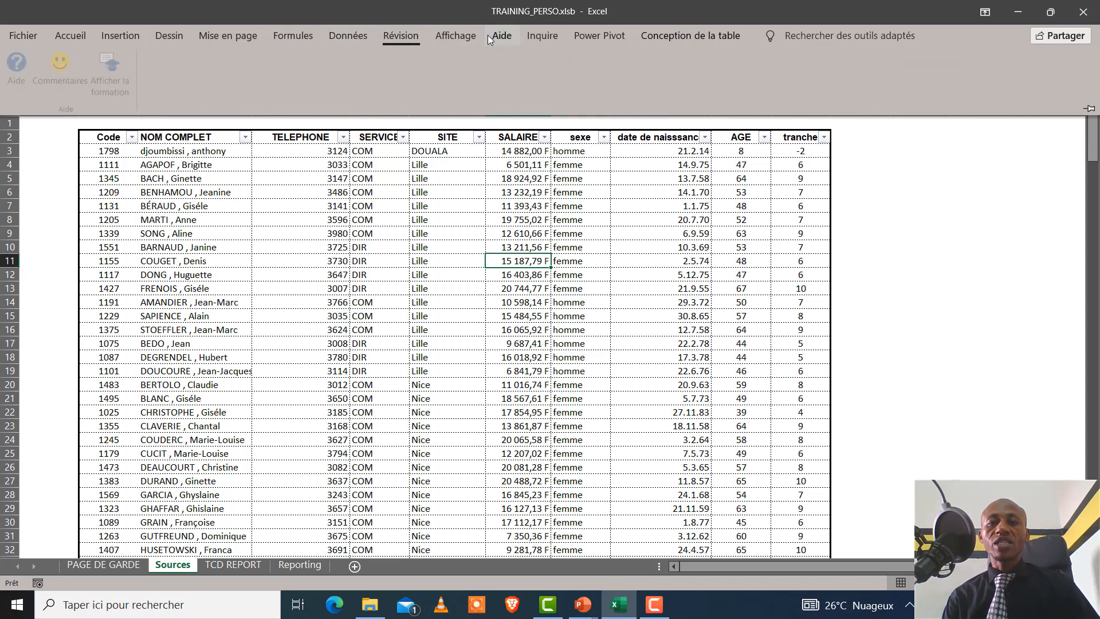
click(469, 38)
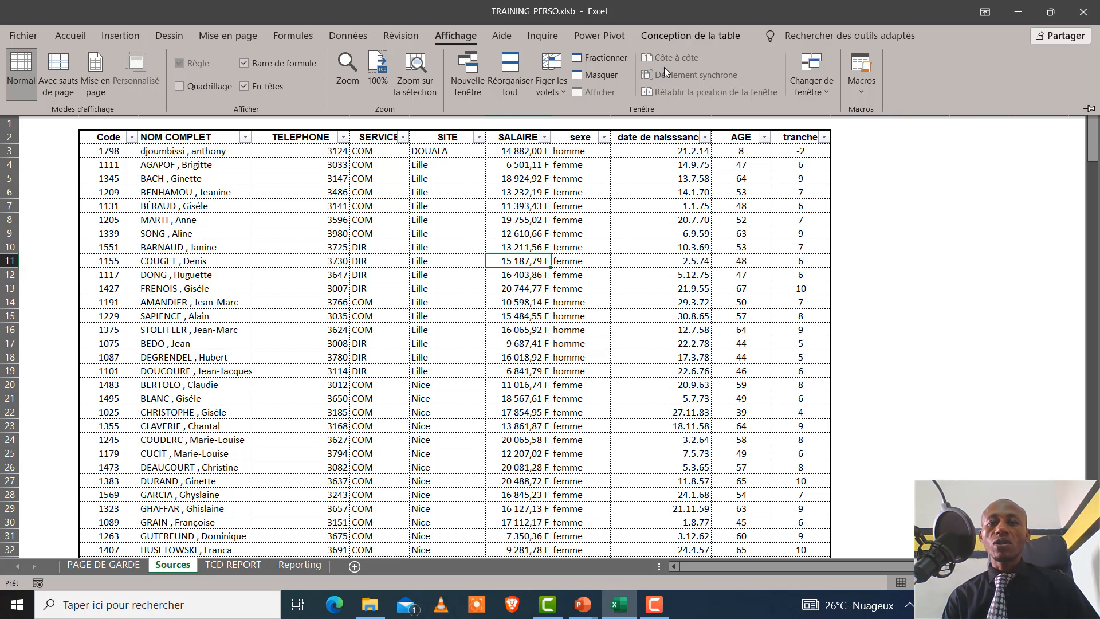
click(868, 93)
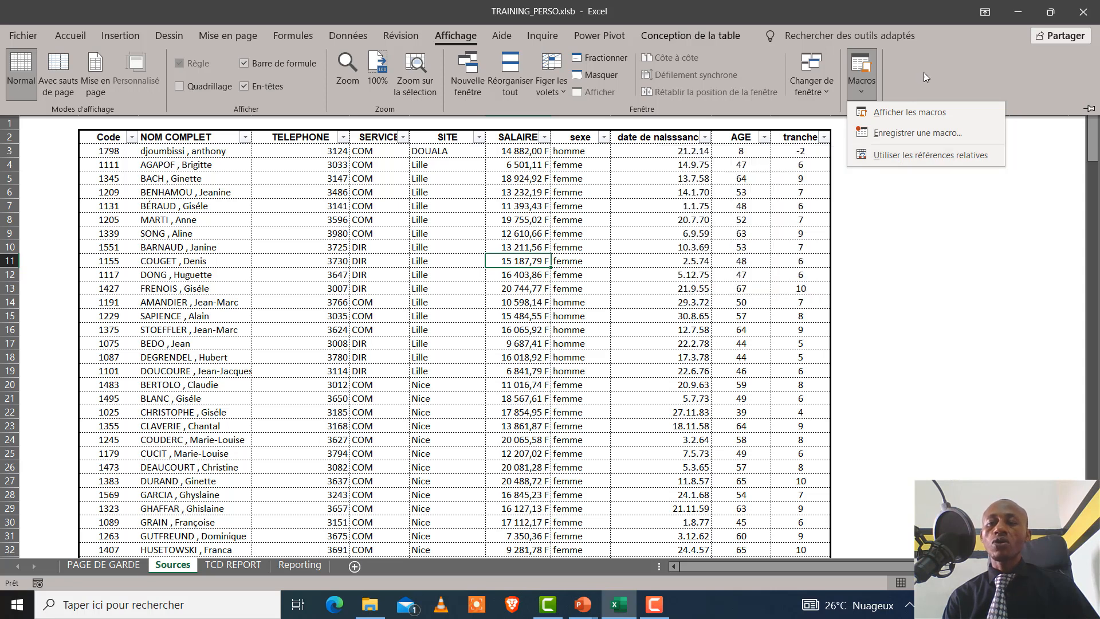
key(Escape)
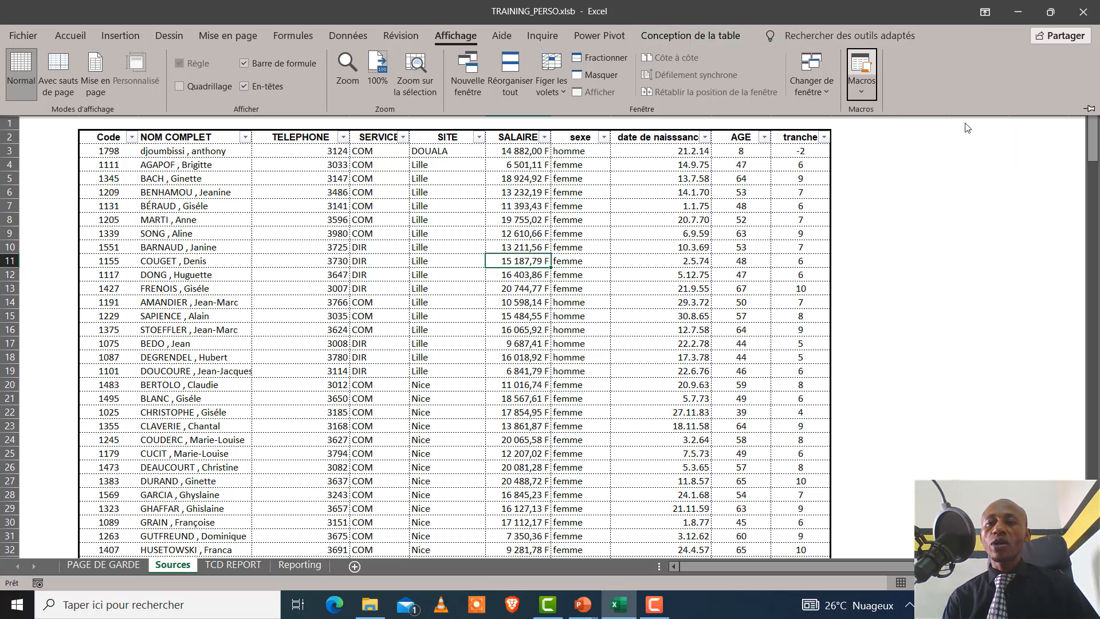
Customize the ribbon to display the standard Développeur tab
right_click(953, 96)
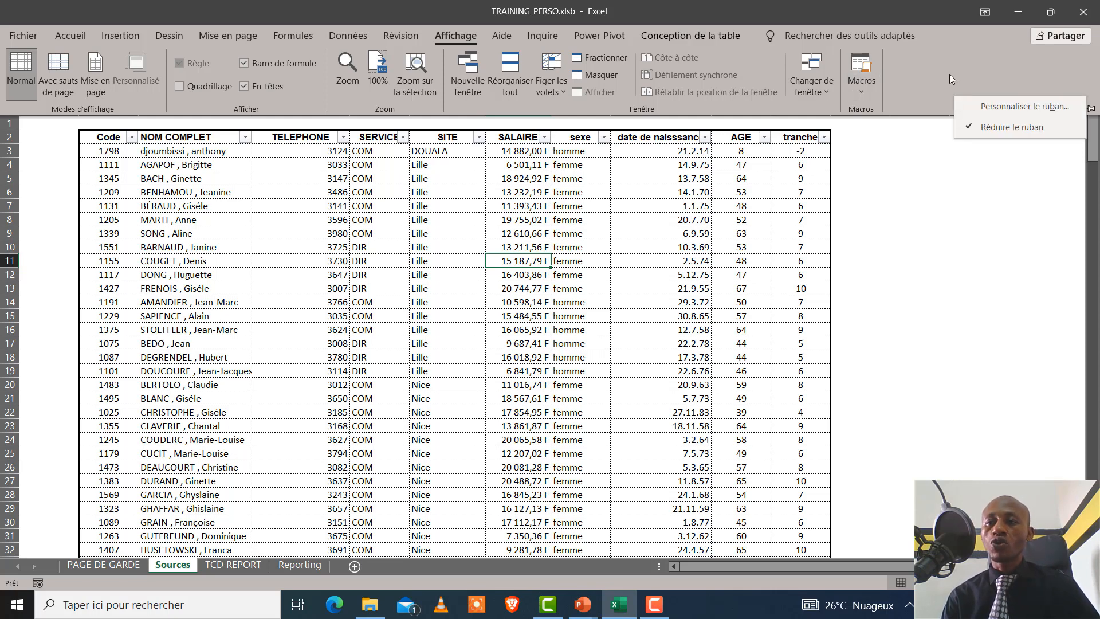
click(1002, 108)
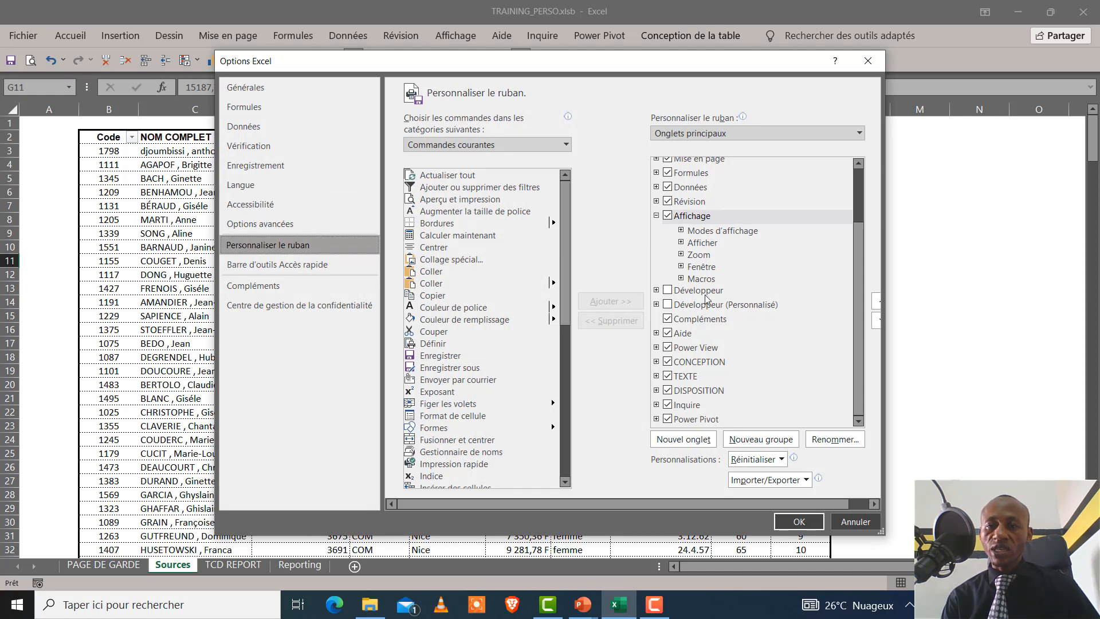
click(667, 291)
click(798, 521)
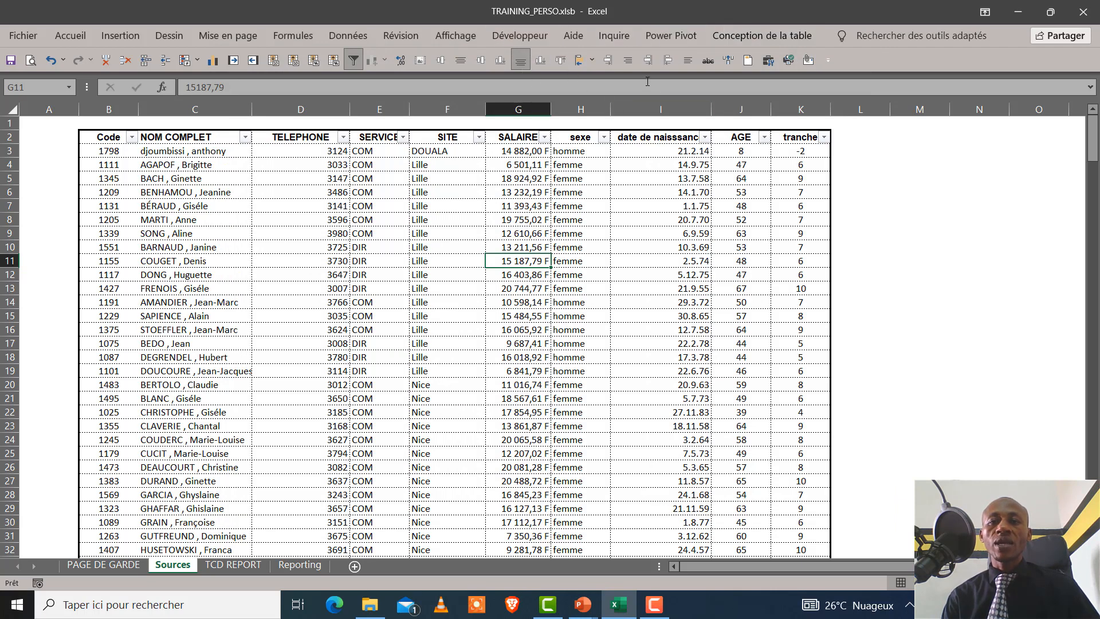
Set up a new macro recording named "Actualiser", stored in this workbook (Ce classeur)
click(524, 36)
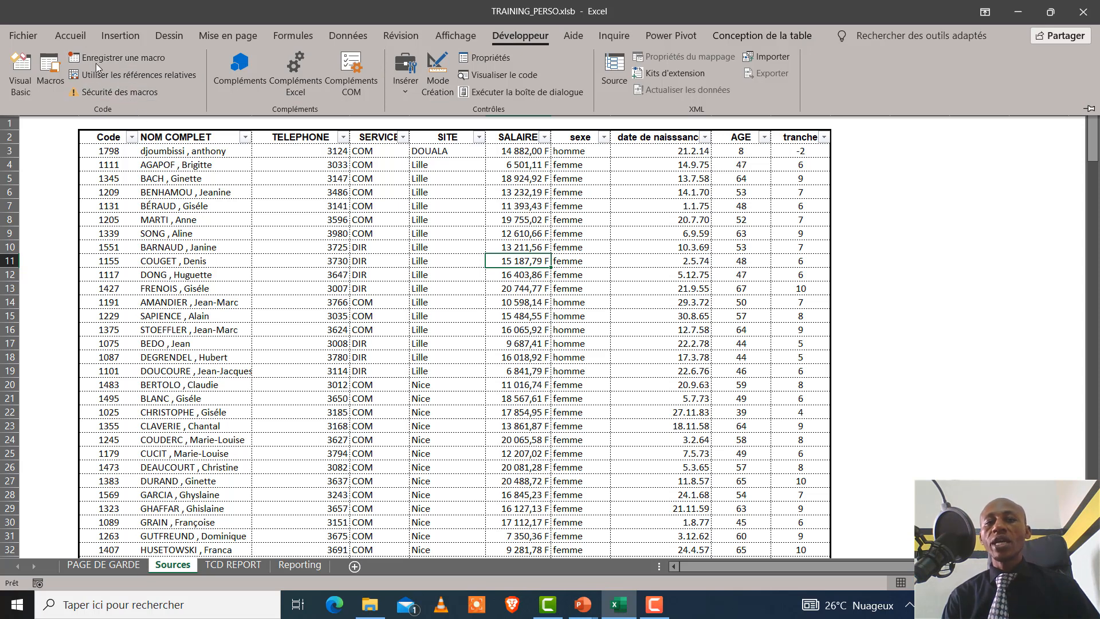
click(131, 60)
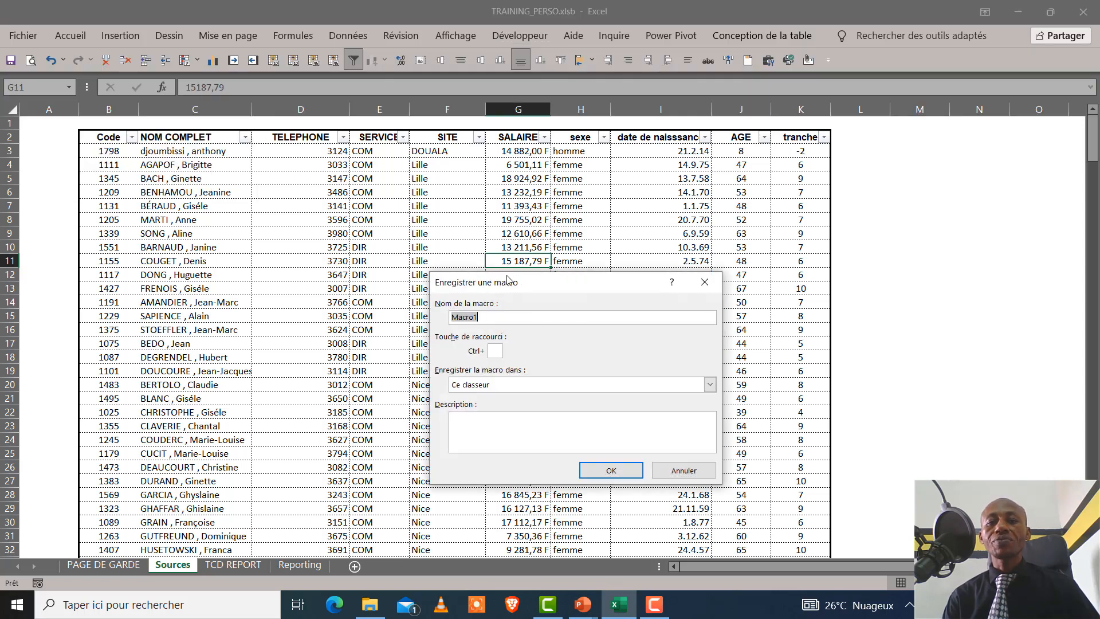
drag(510, 281, 548, 205)
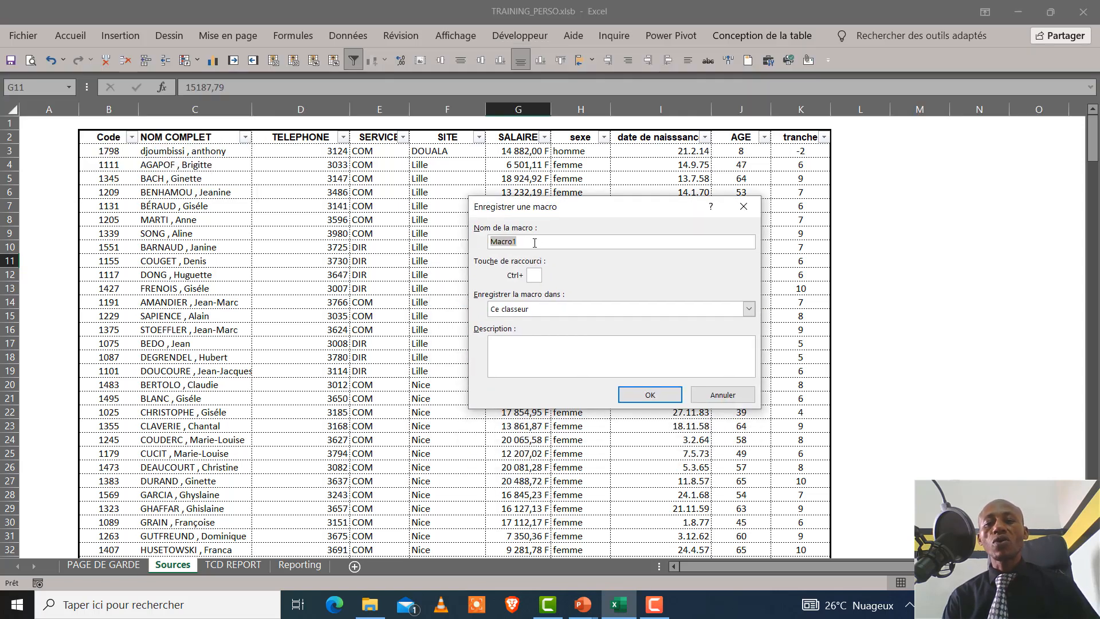
text(A)
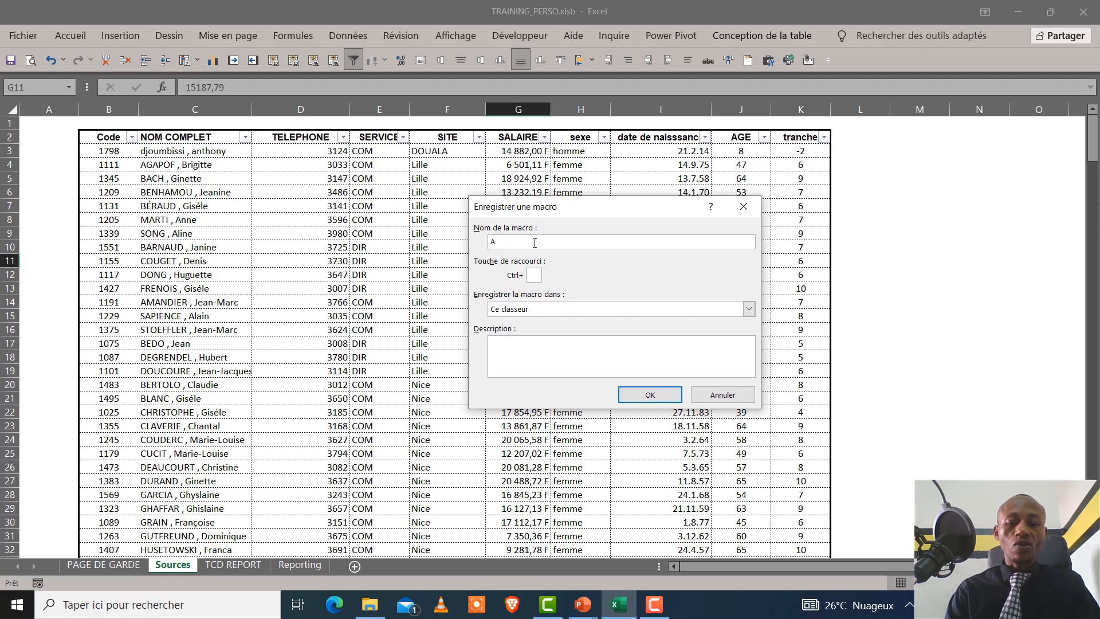
text(ctuali)
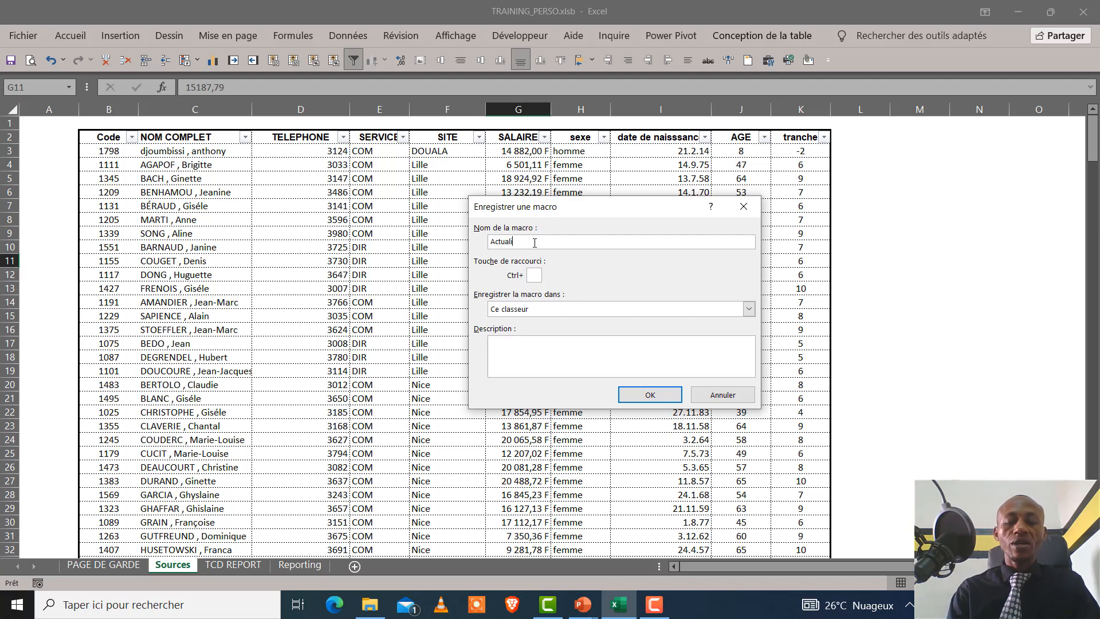
text(sr)
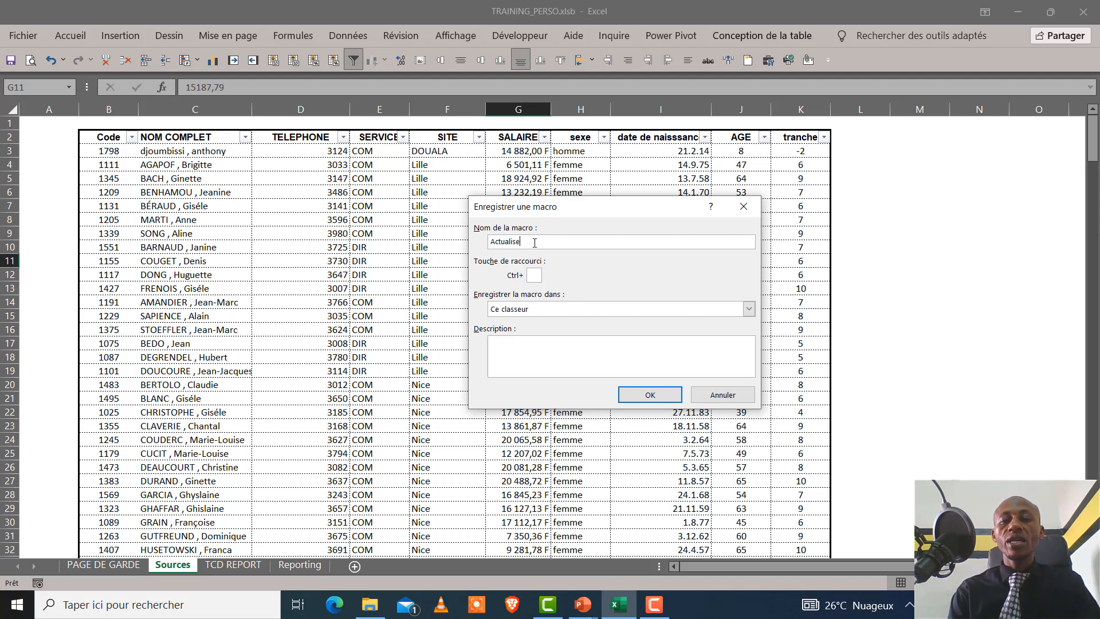
text(er)
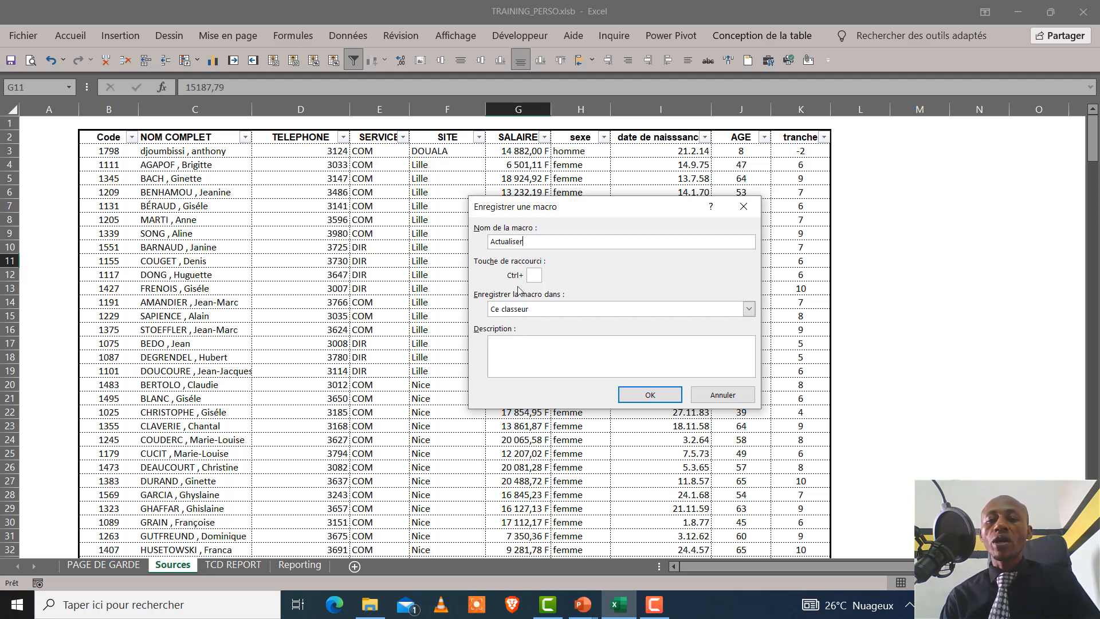
click(748, 310)
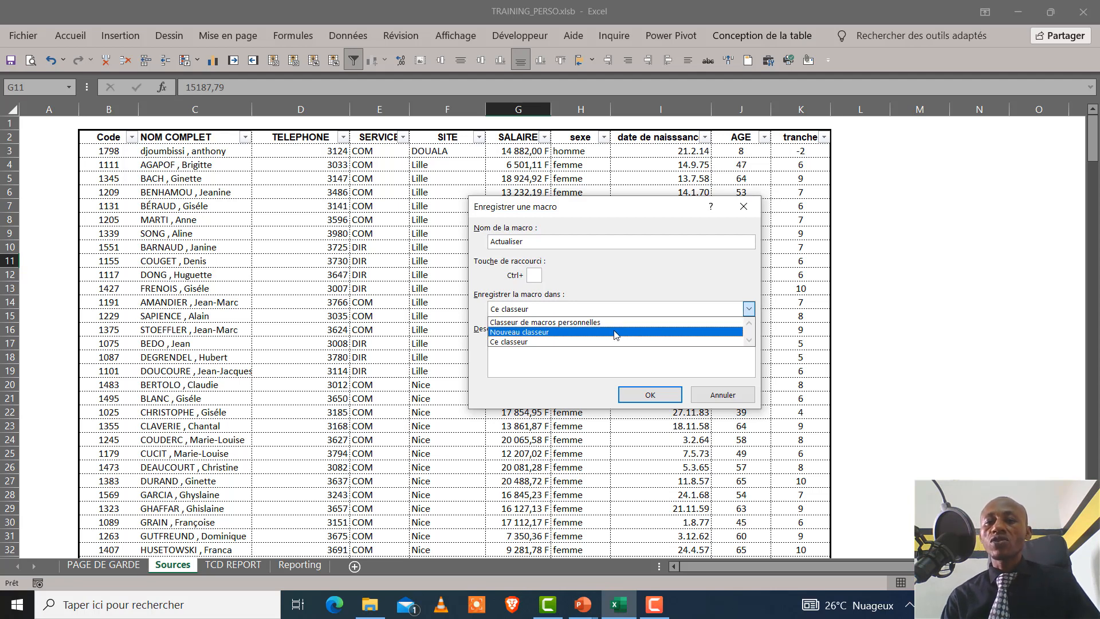
click(590, 342)
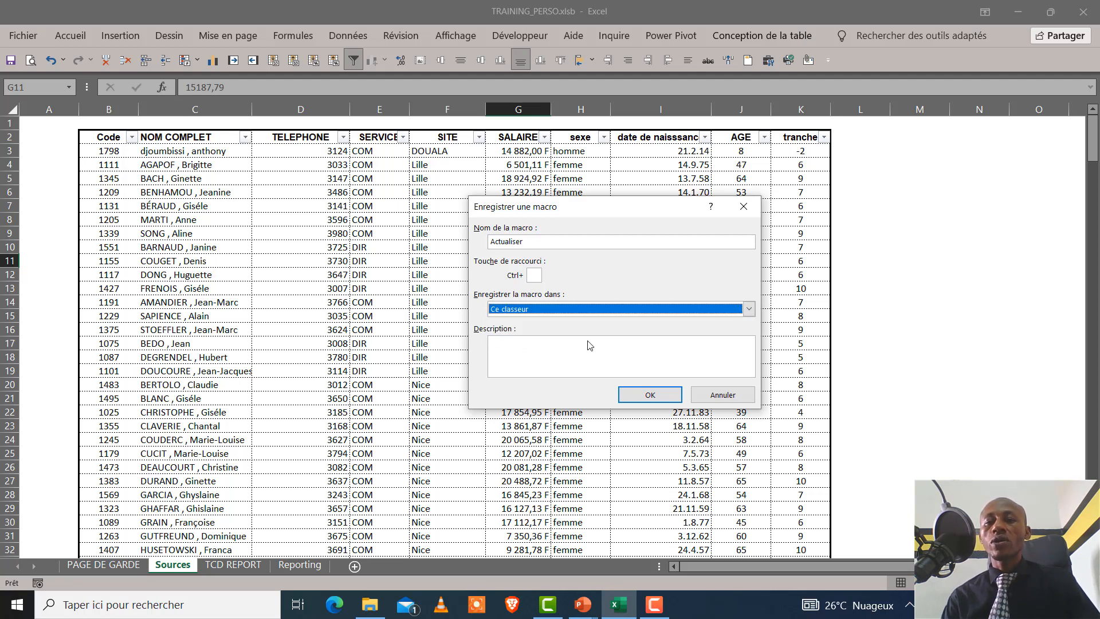
Describe the macro as "il péermet d'actualiser la tache de mise a jour du tatableua personnellist" and start recording, replacing the existing Actualiser macro
click(562, 350)
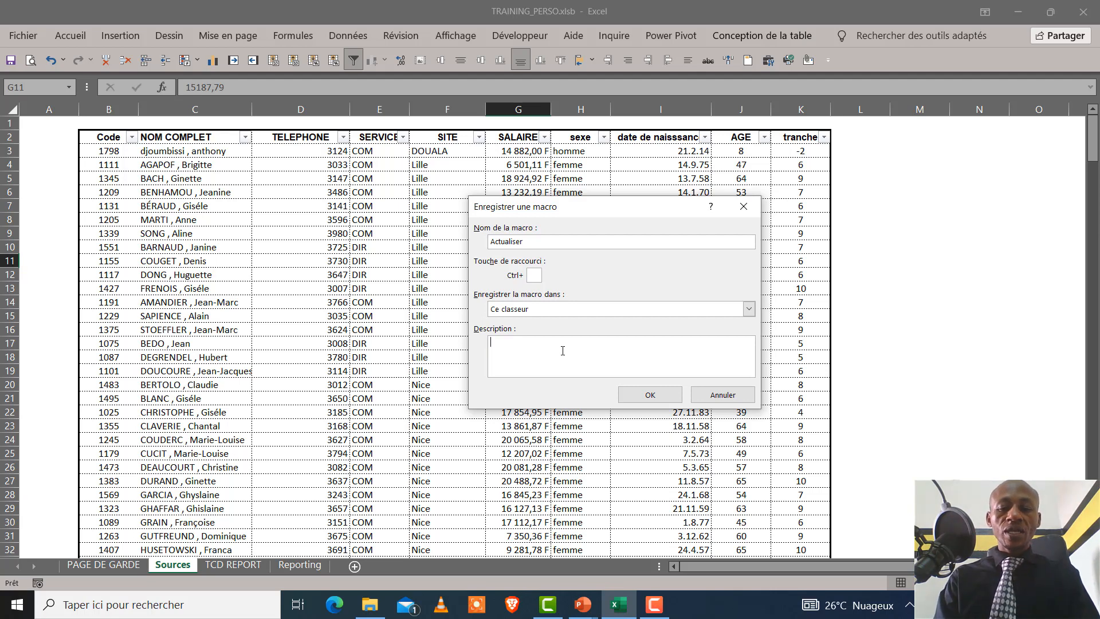
text(l pé)
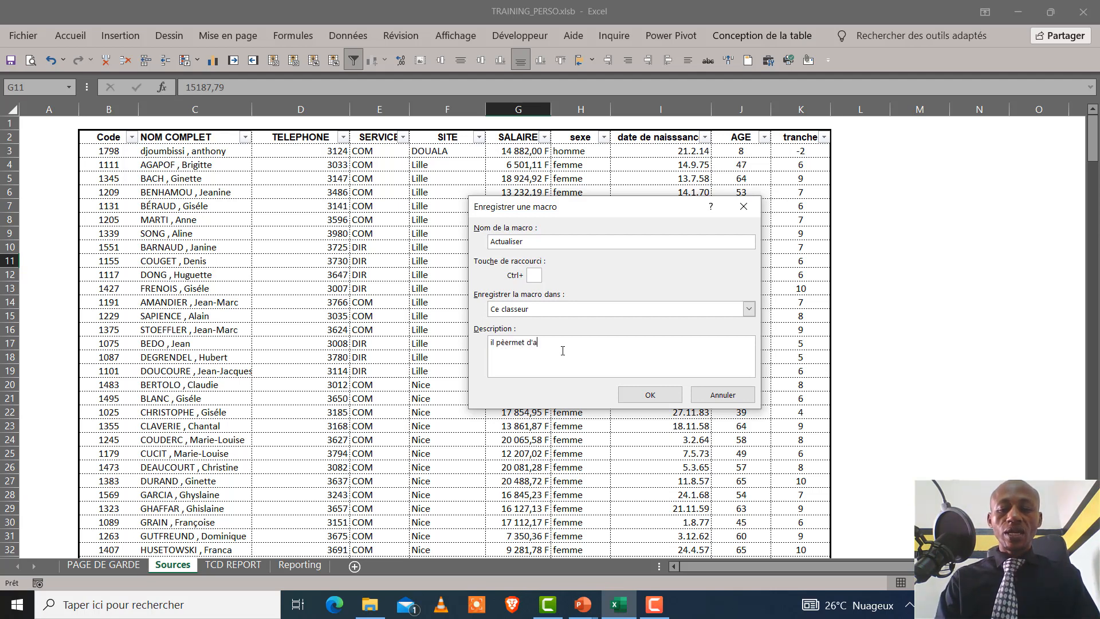
text(ermet d'actualis)
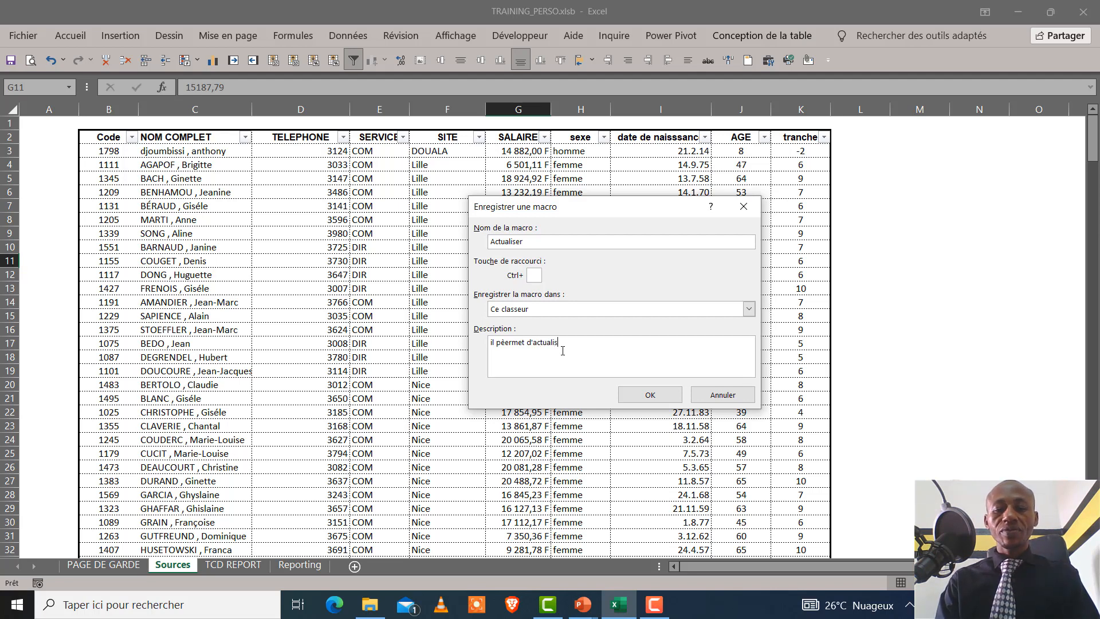
text(er la )
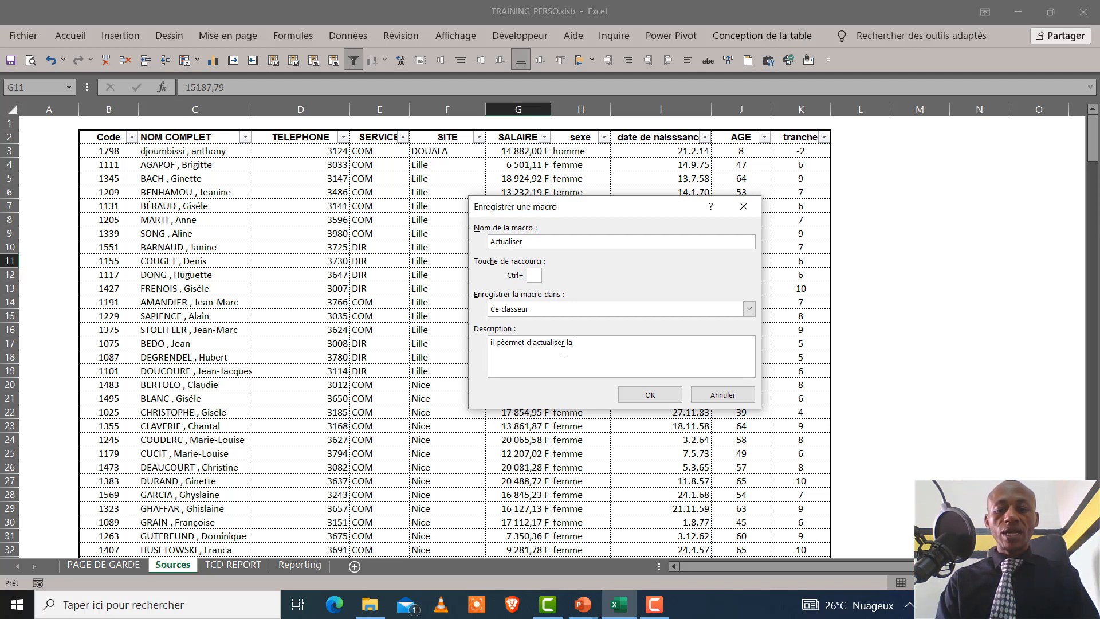
text(tache de)
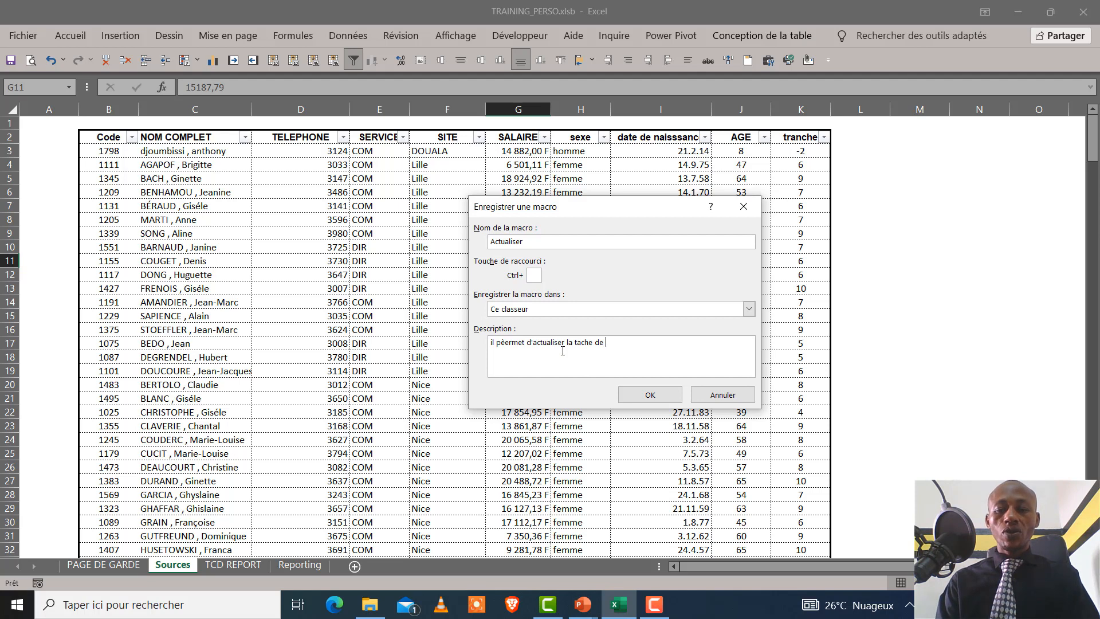
text( mise a jour d)
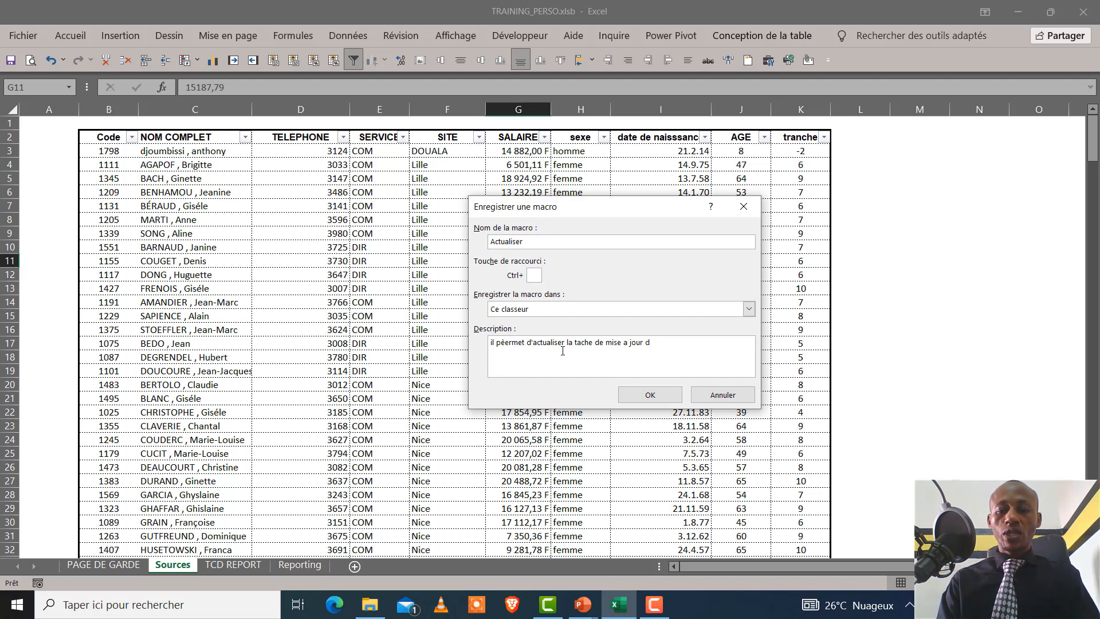
text(tatableua personnellist)
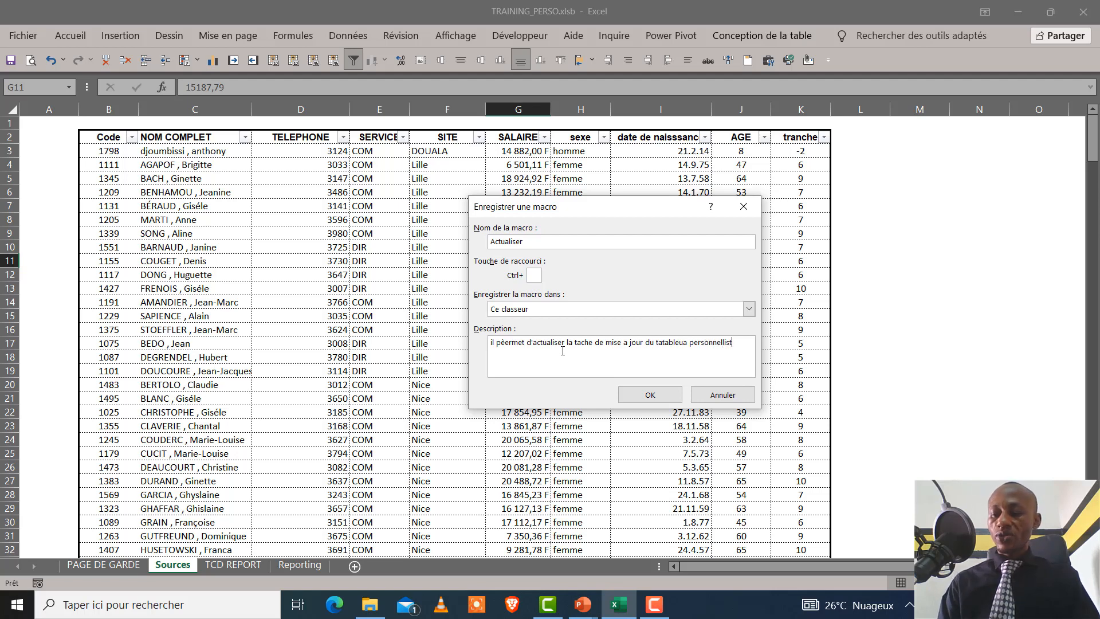
click(652, 396)
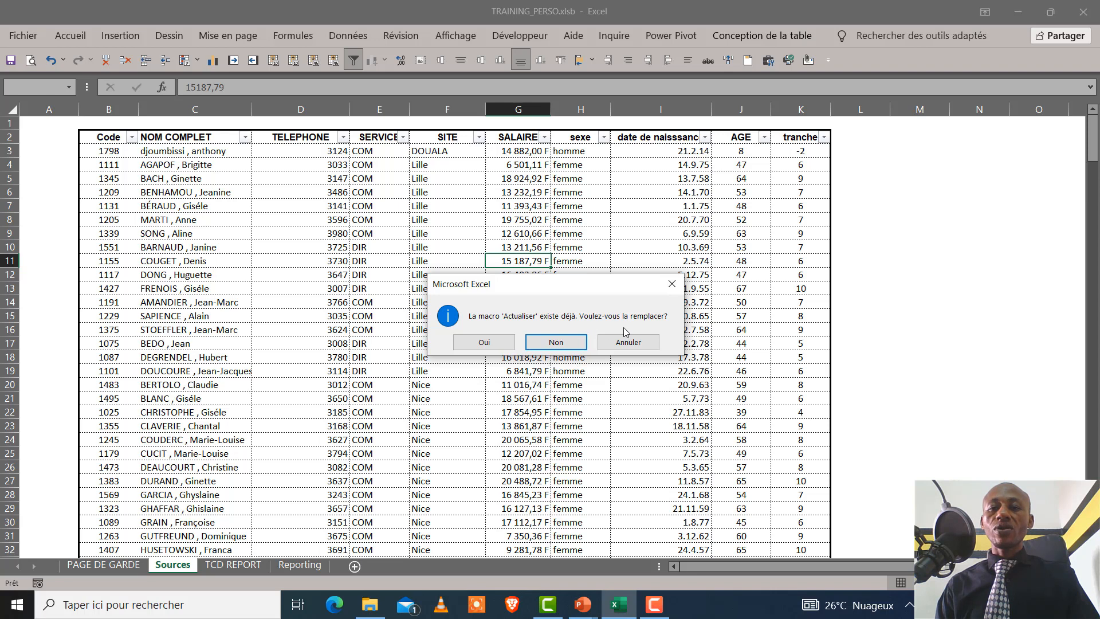
click(507, 342)
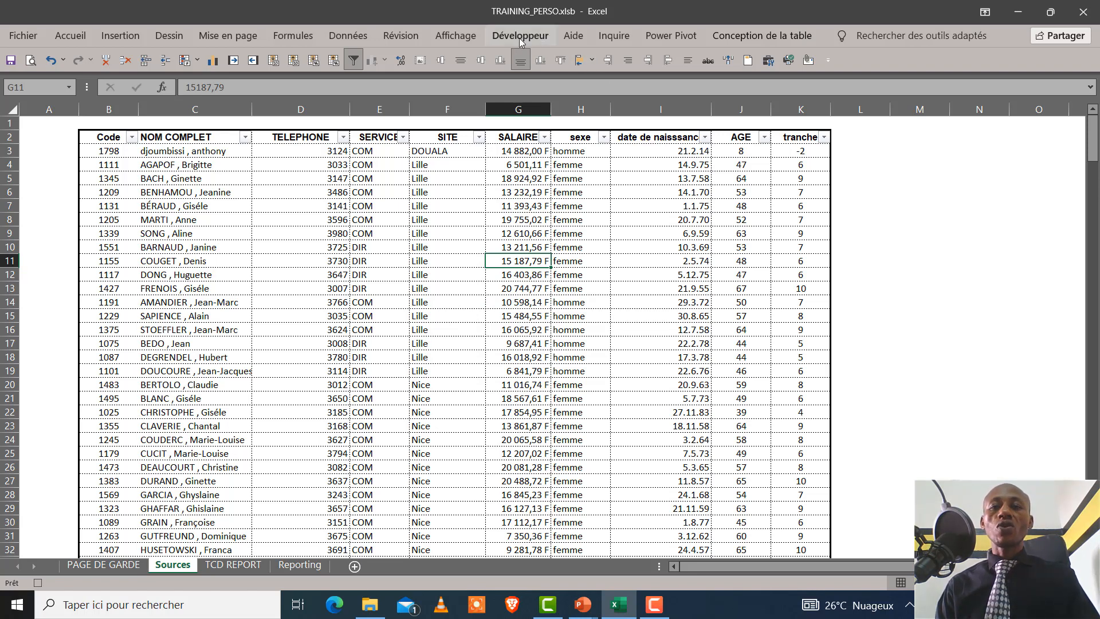
Refresh all data from the site-by-sex pivot table on the TCD REPORT sheet, accepting the external data connection
click(771, 33)
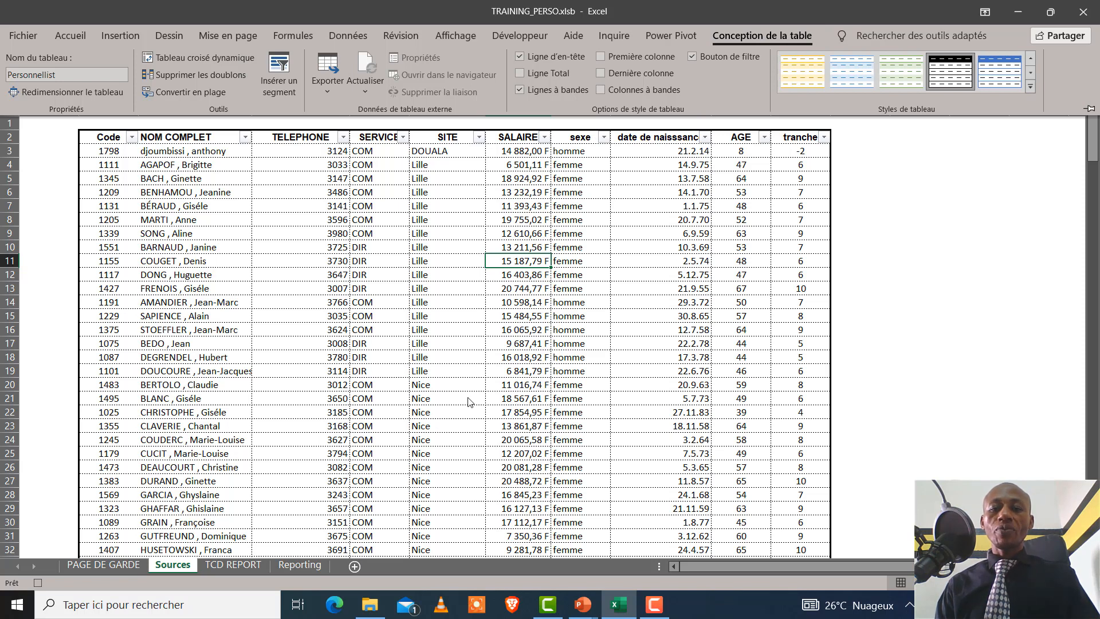
click(243, 565)
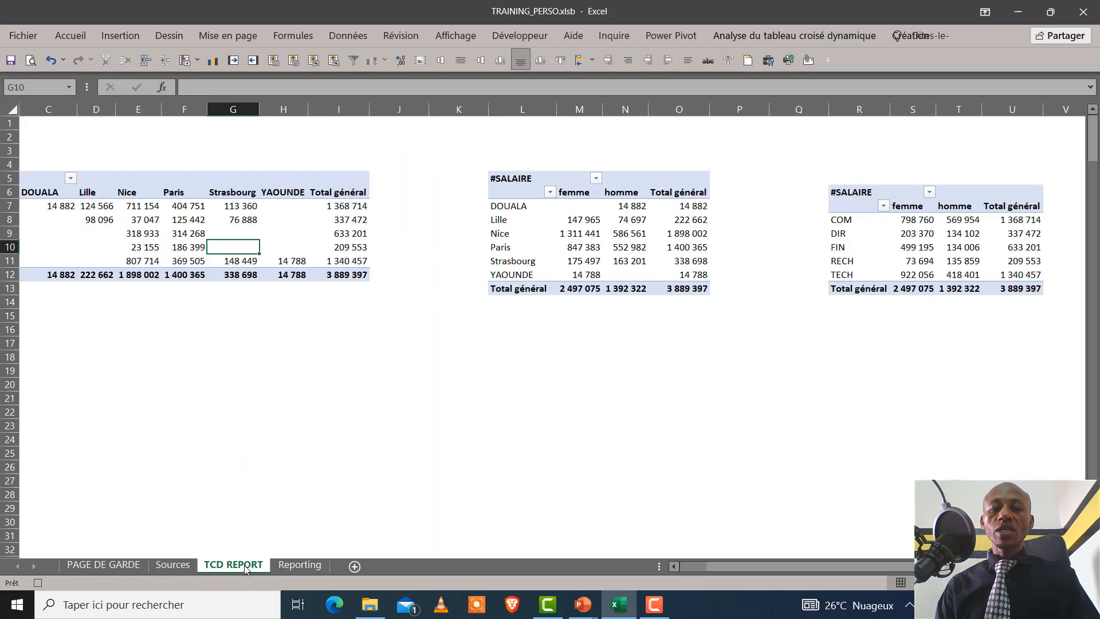
click(597, 233)
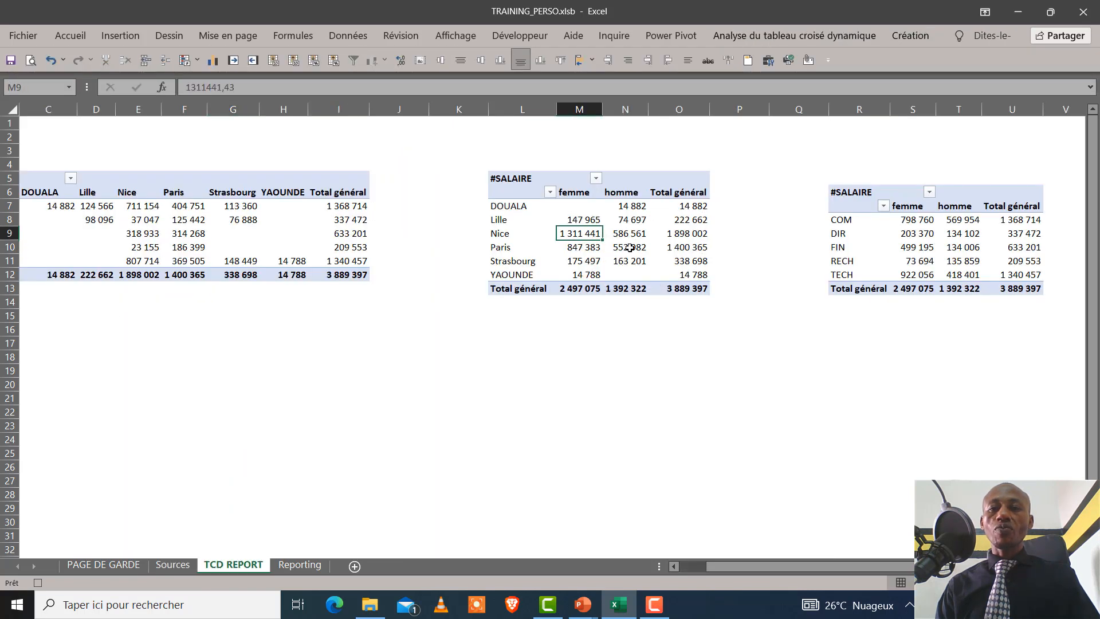
click(757, 35)
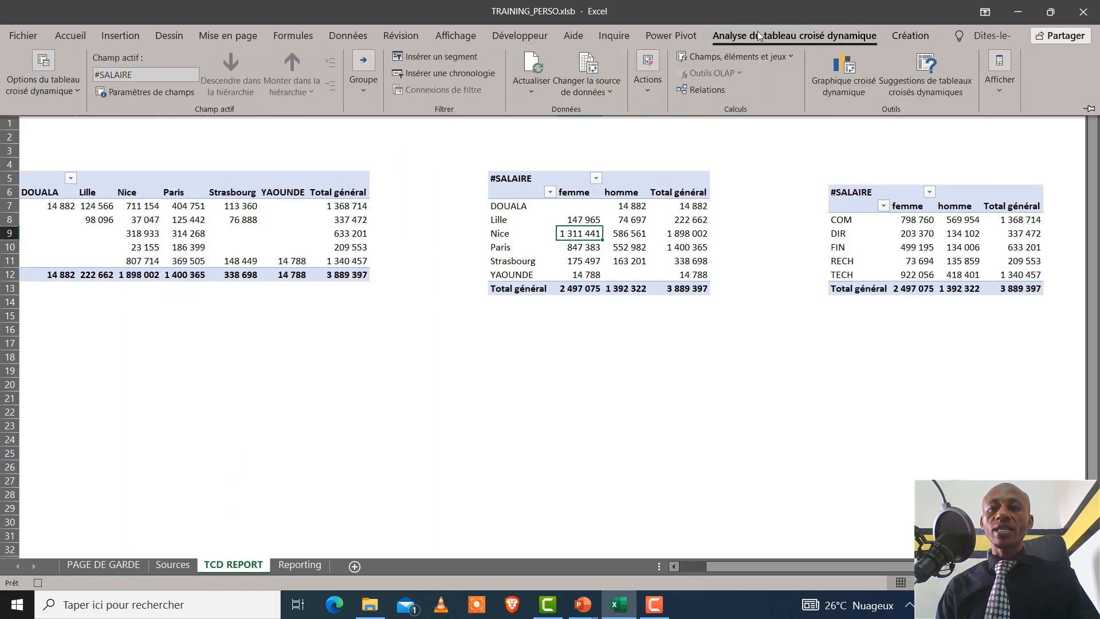
click(531, 92)
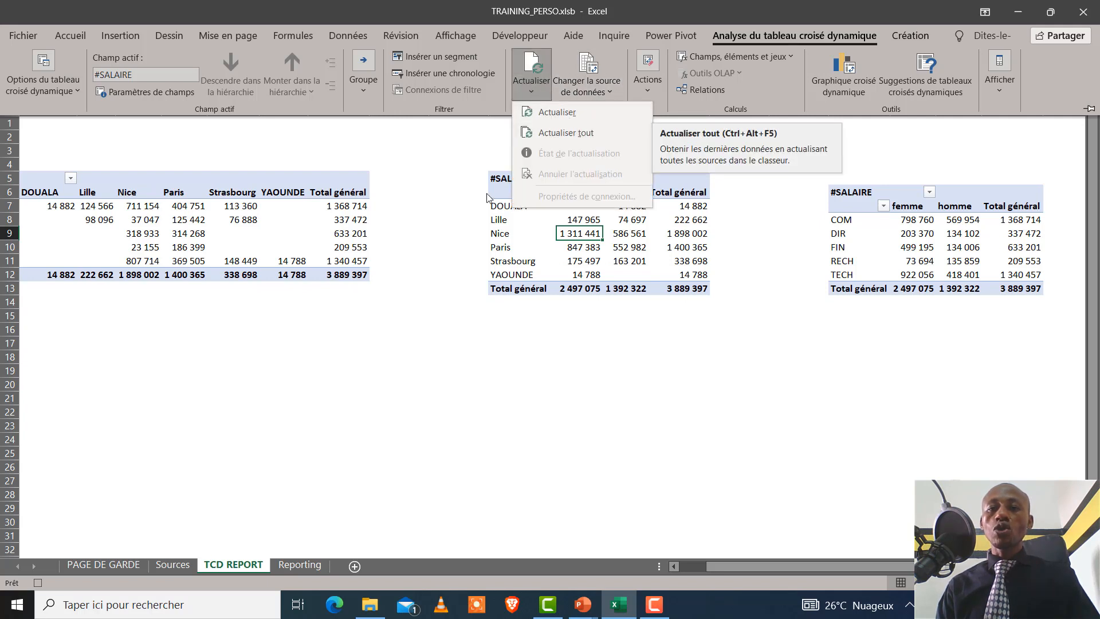
click(566, 133)
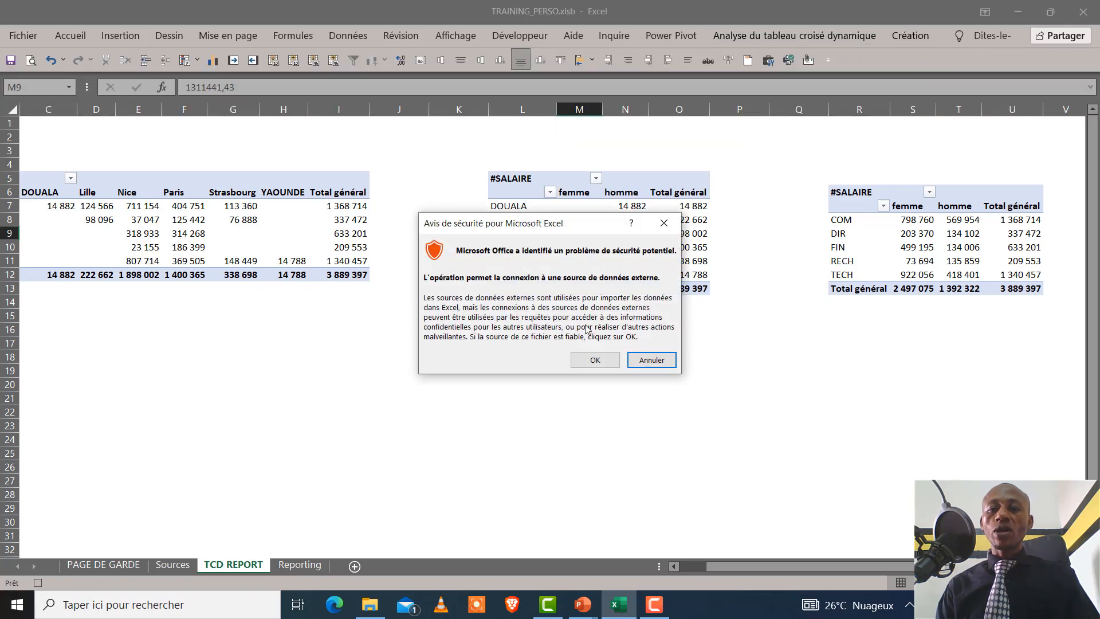
click(592, 360)
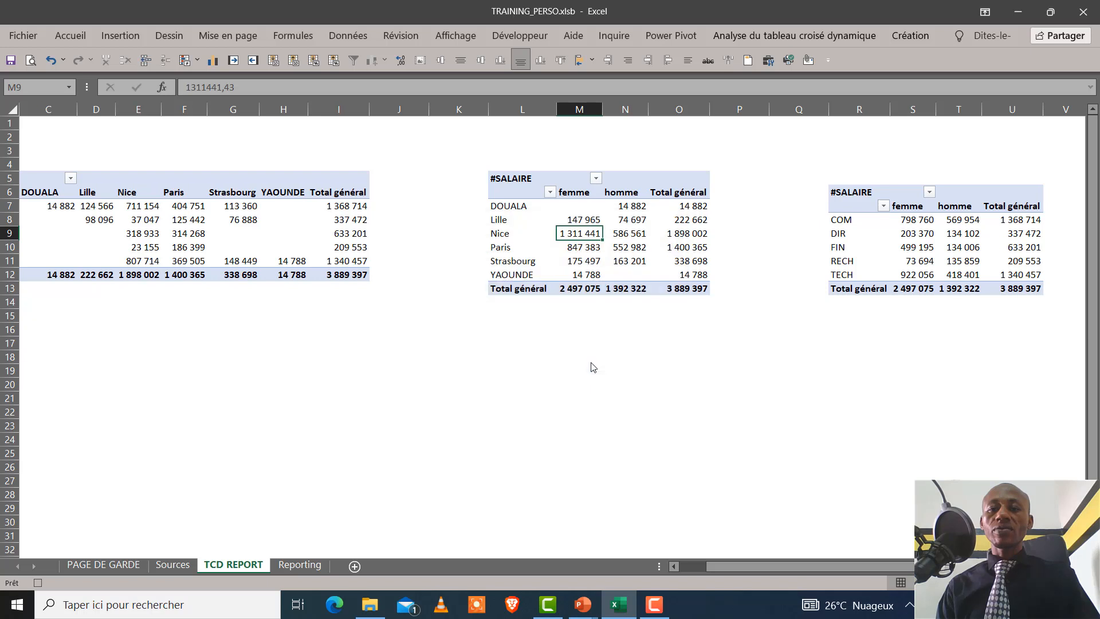
Select the empty cell L16 below the site-by-sex pivot table and stop the macro recording
click(565, 342)
click(550, 326)
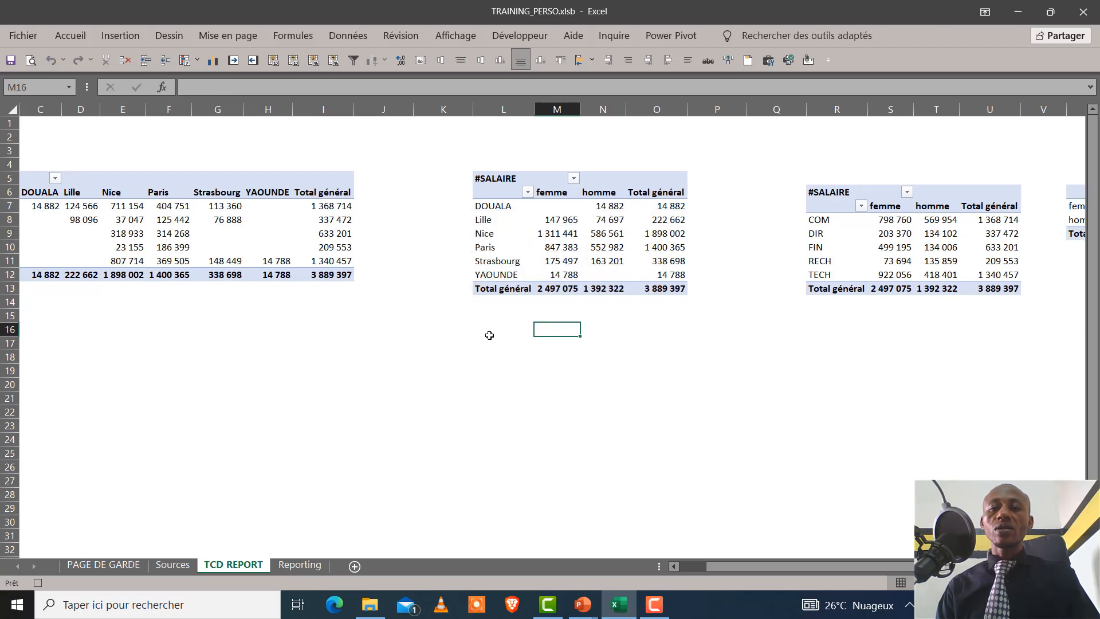
click(490, 334)
click(573, 383)
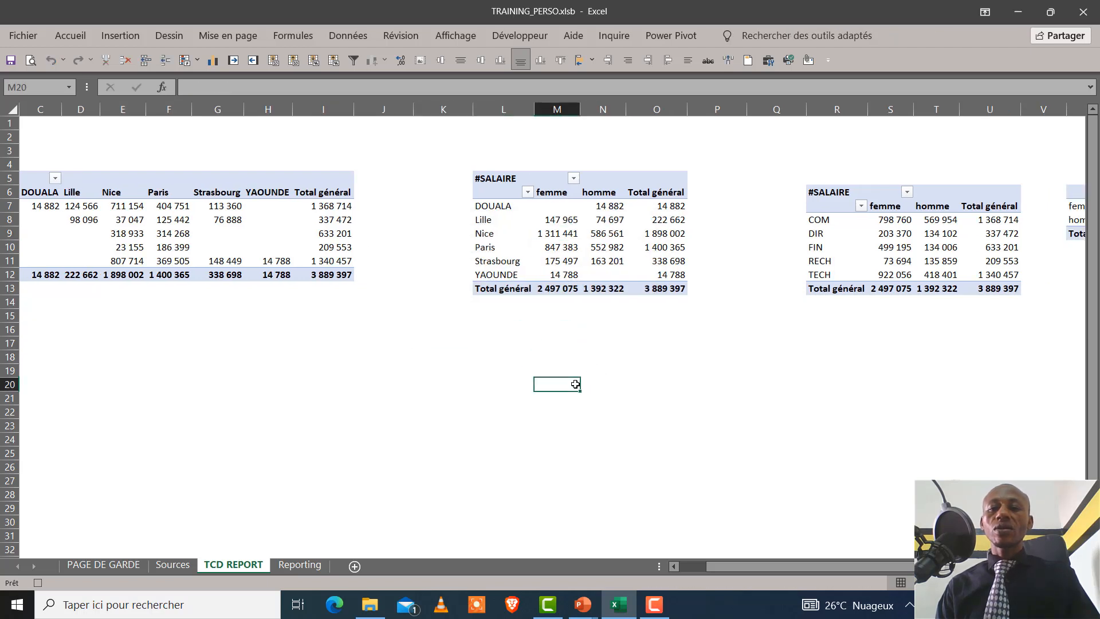
click(527, 329)
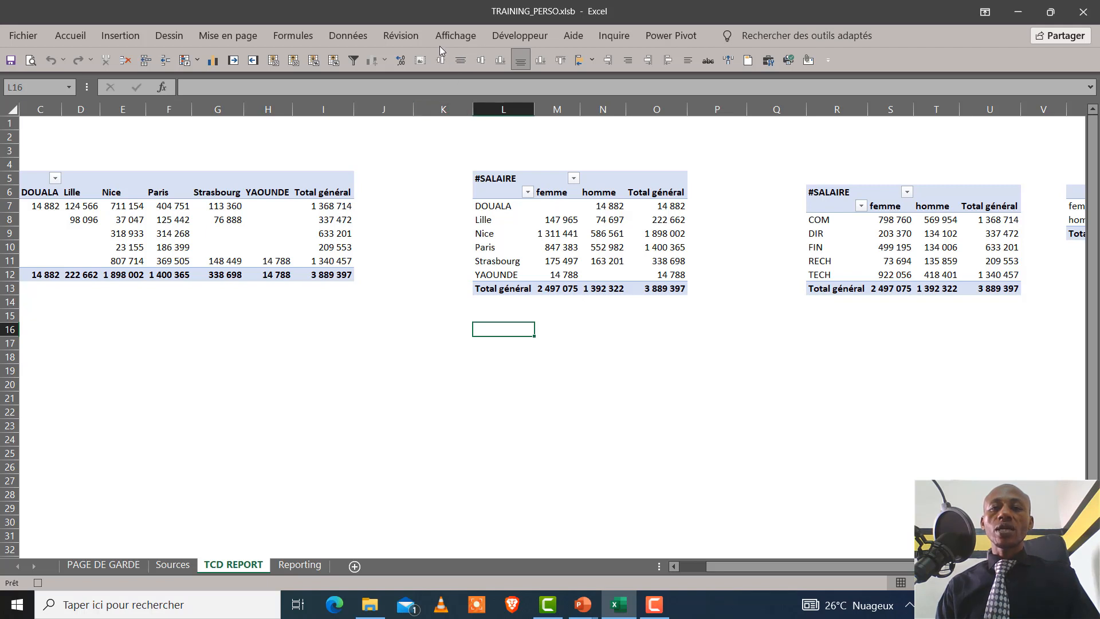
click(506, 28)
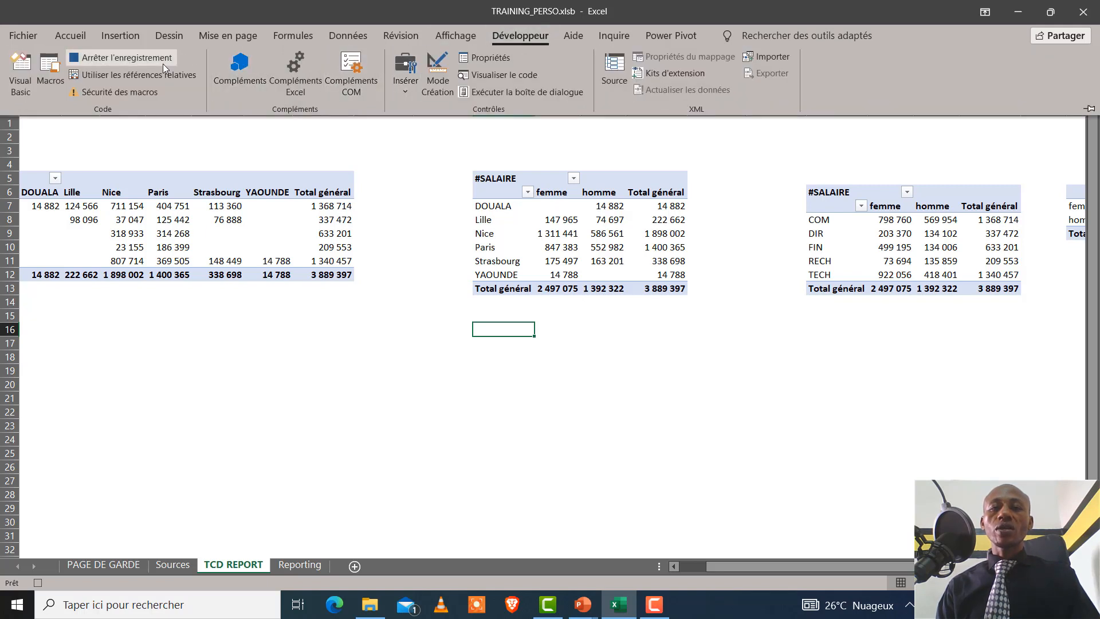
click(112, 57)
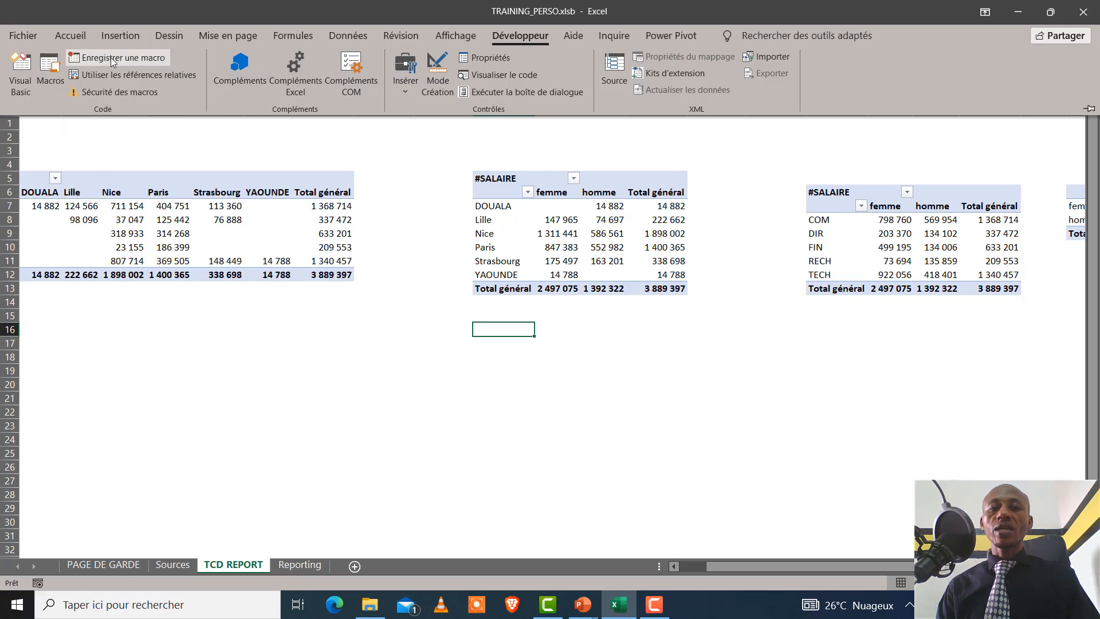
click(432, 397)
click(451, 359)
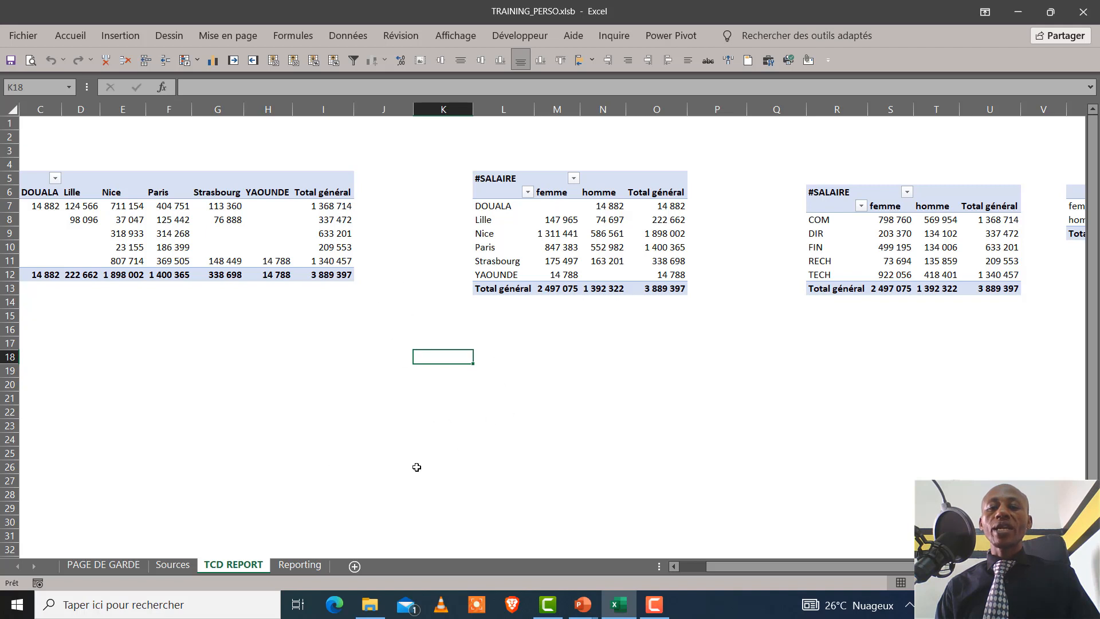
Draw a form-control button across columns B and C, rows 8 to 13, inside the empty frame on the Reporting sheet
click(315, 566)
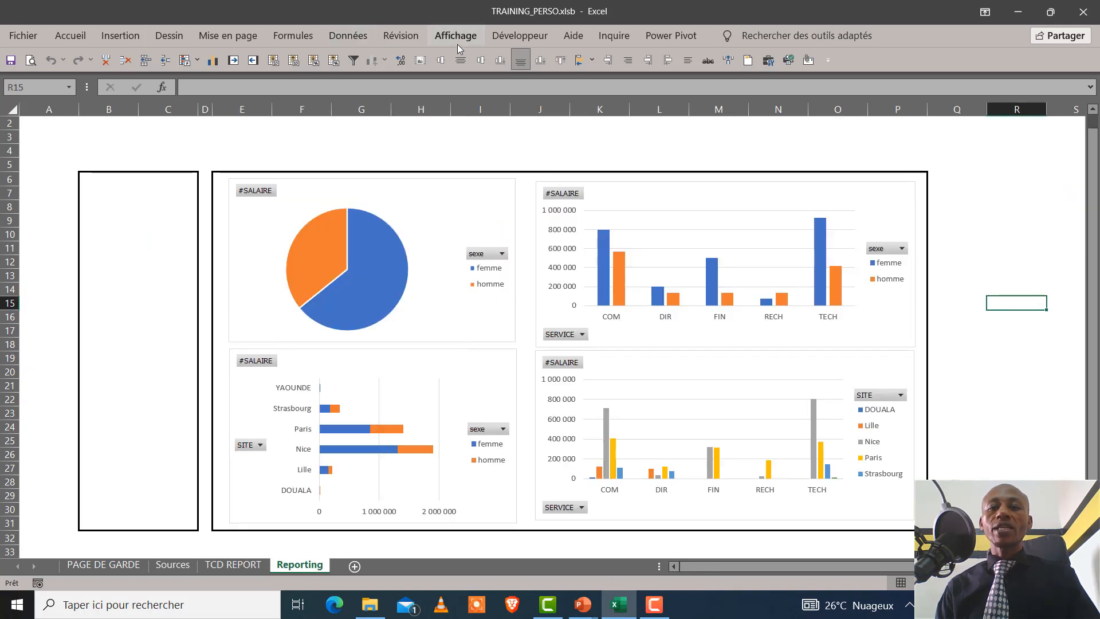
click(531, 41)
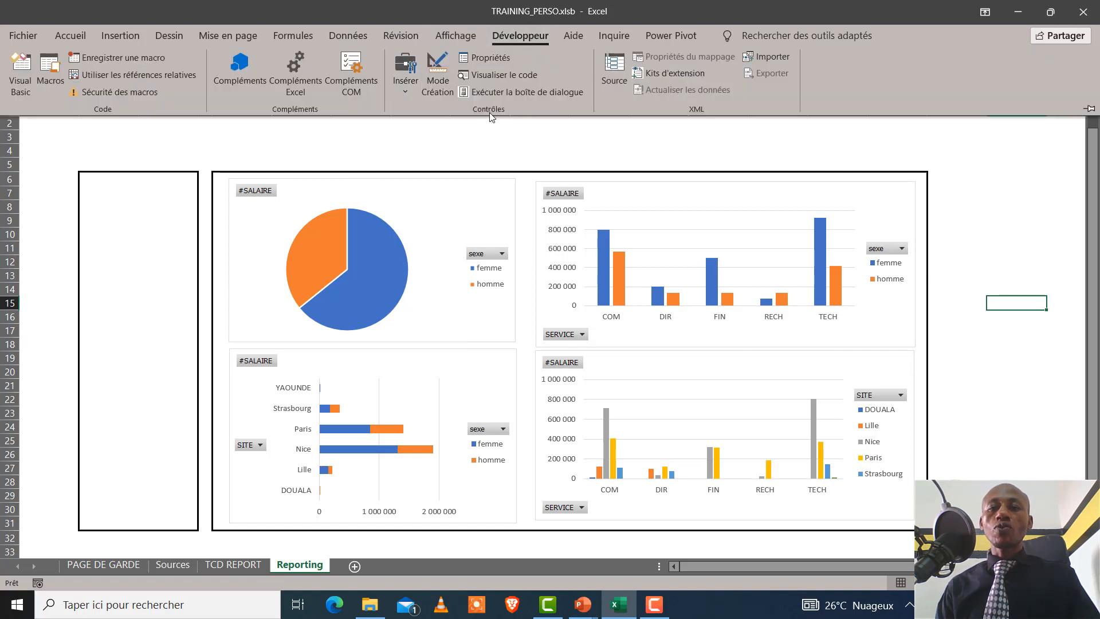
click(411, 88)
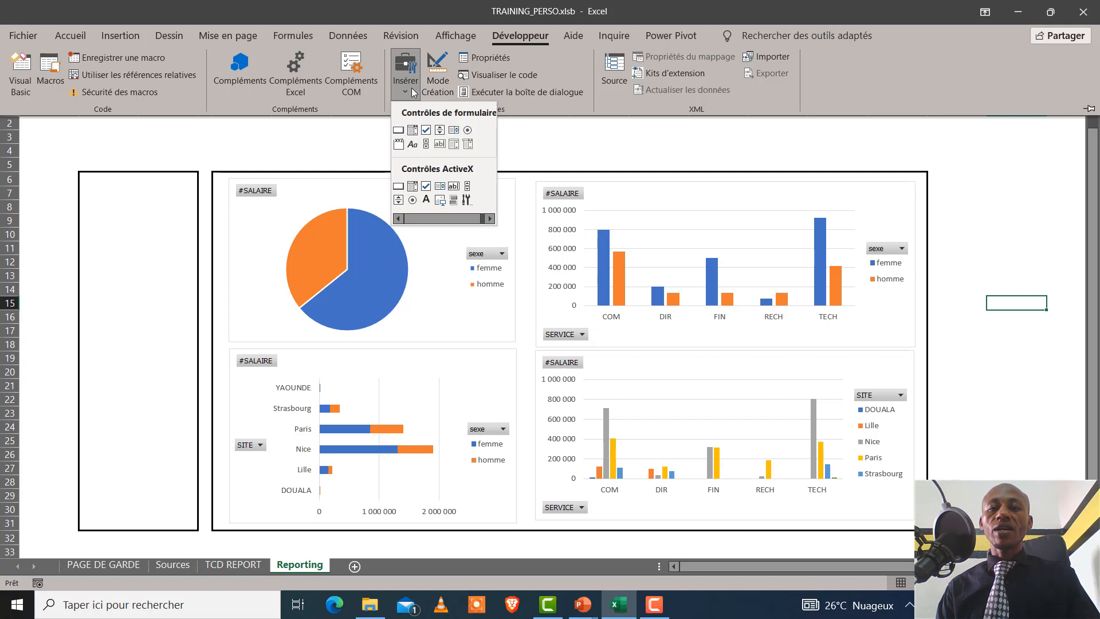
click(399, 130)
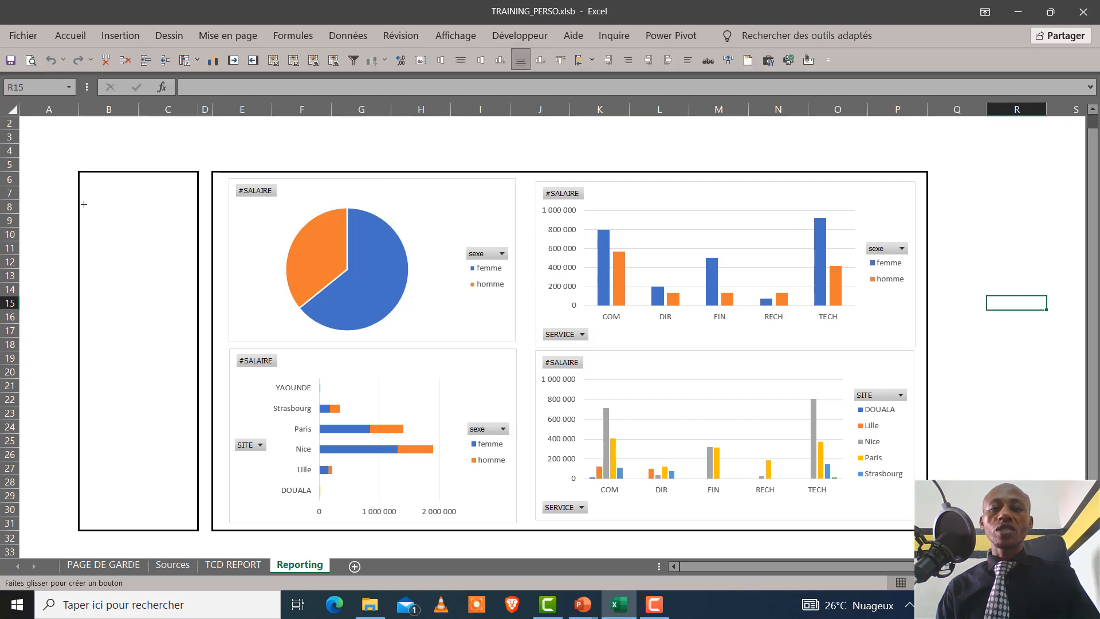
drag(84, 204, 190, 277)
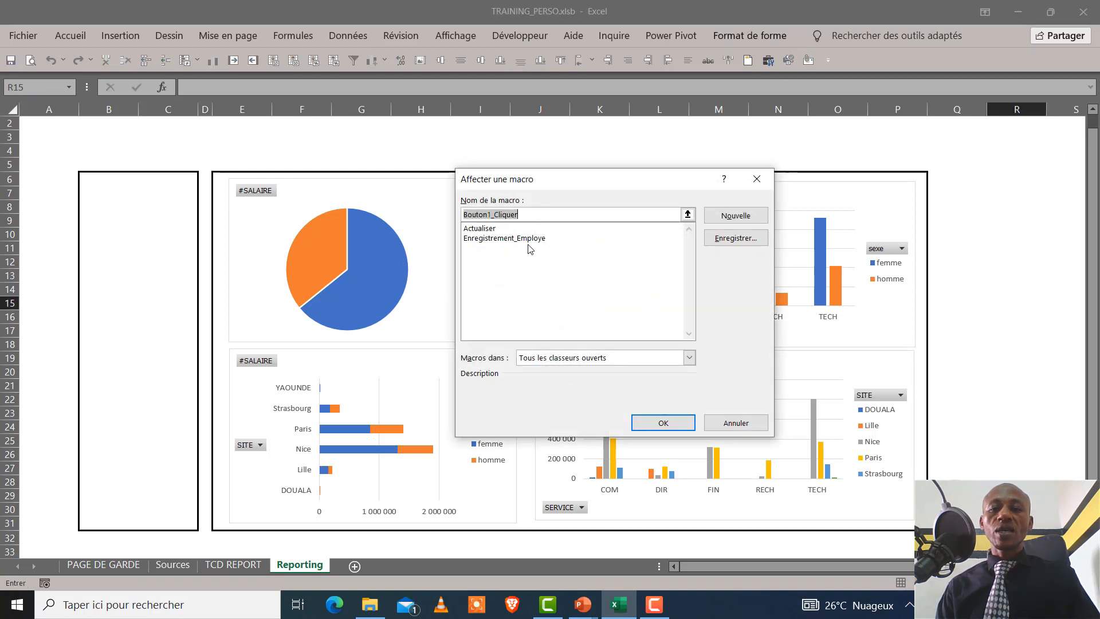
Assign the Actualiser macro to the new button, with the macro list limited to this workbook (Ce classeur)
click(493, 229)
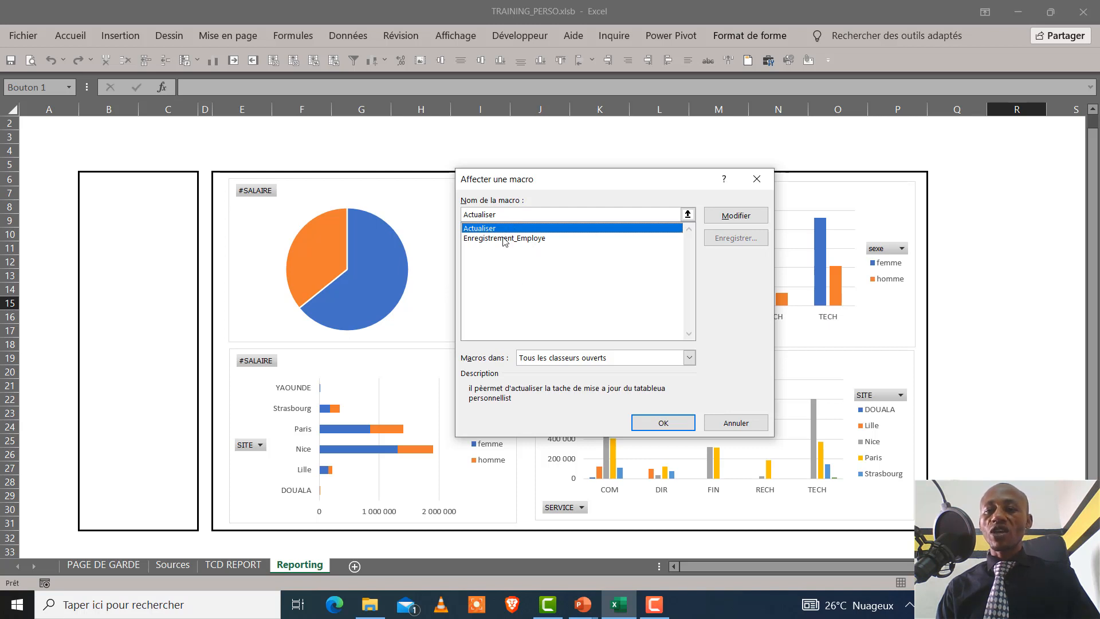
click(689, 357)
click(648, 381)
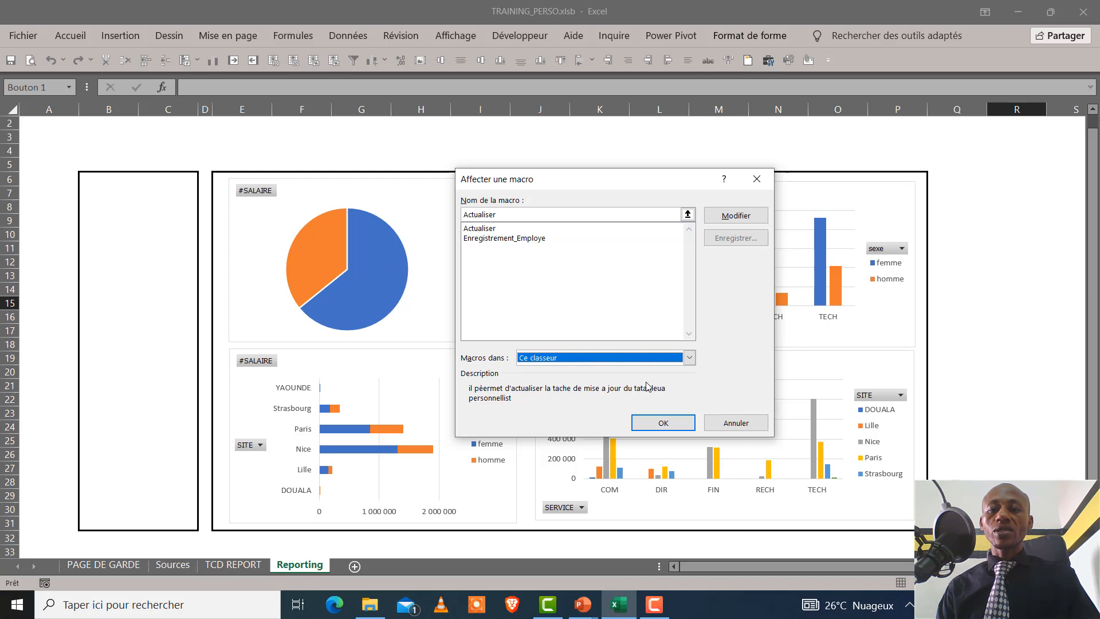
click(662, 423)
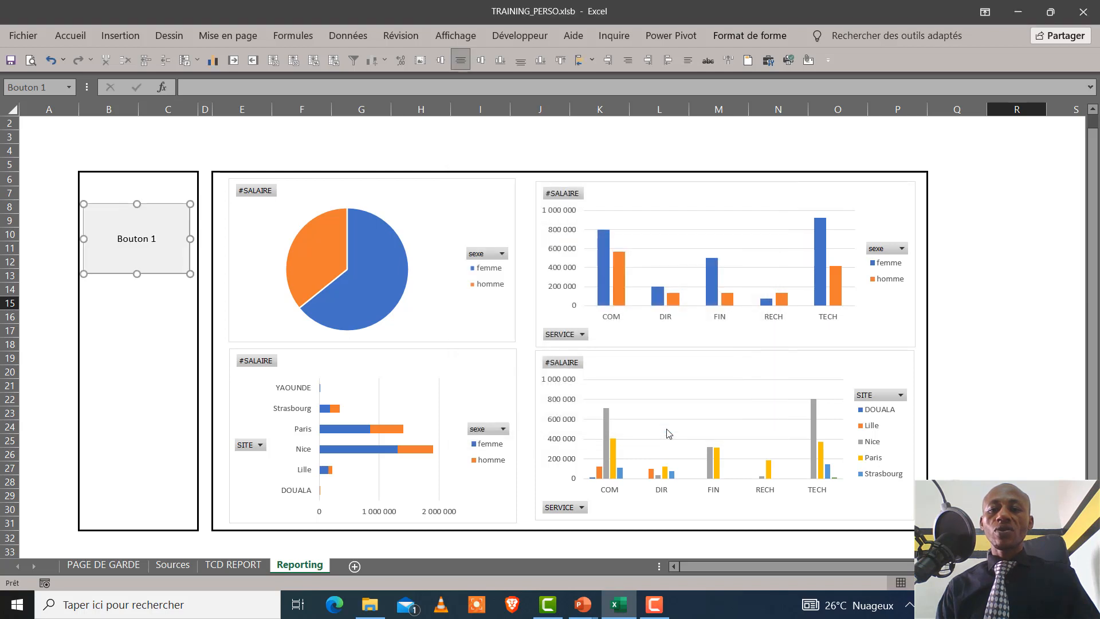
Replace the button's caption with "ACTUALISER LES DATA" and deselect the button
click(129, 237)
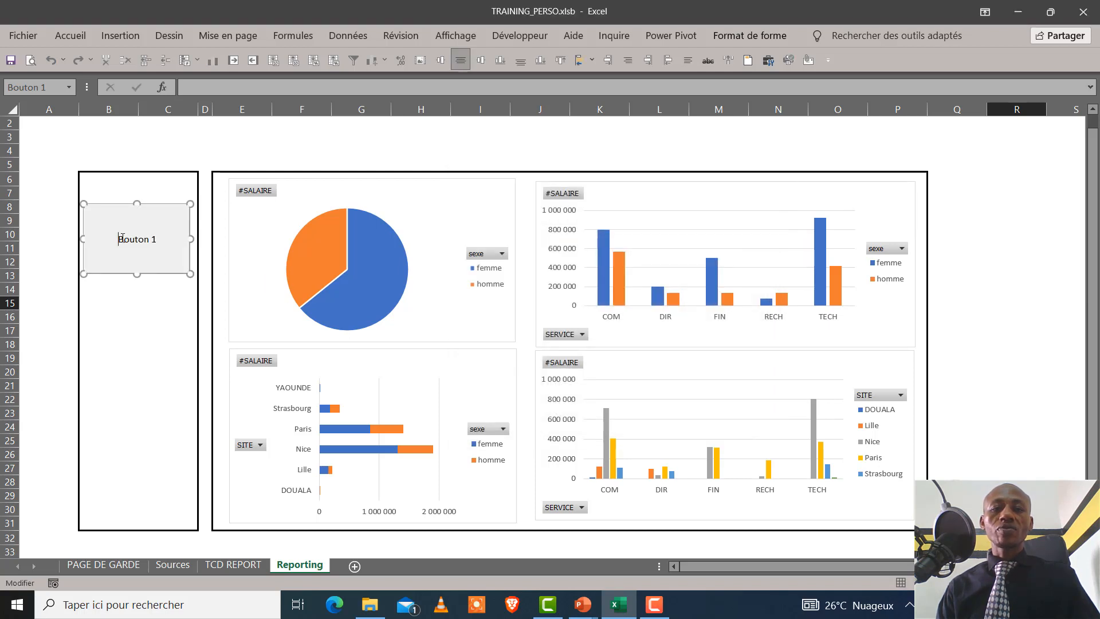
drag(120, 239, 157, 239)
key(Delete)
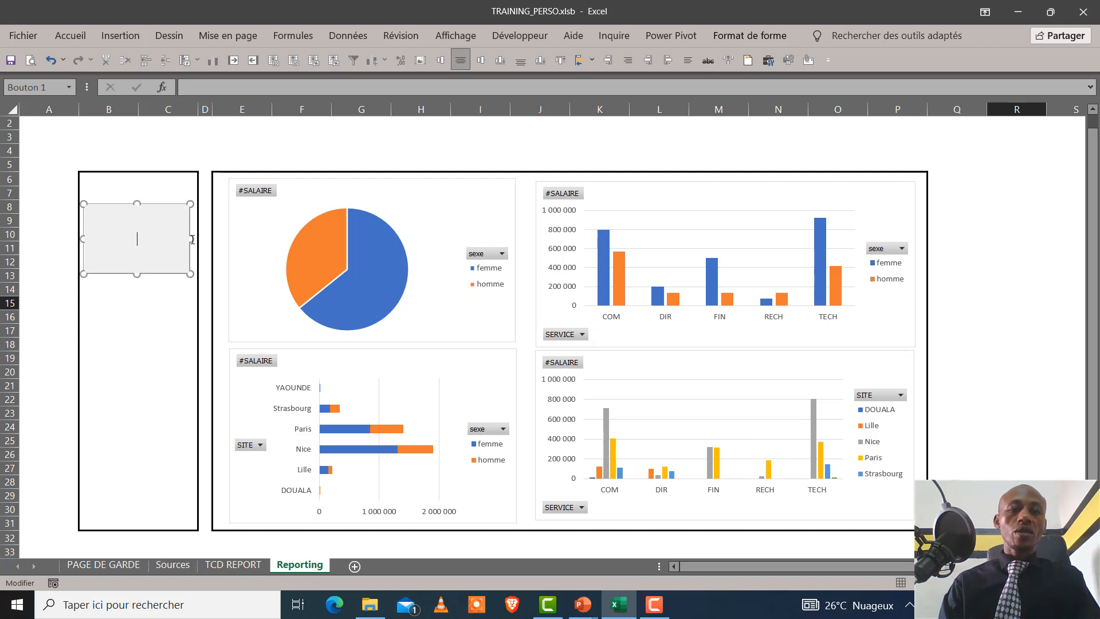
text(ACT)
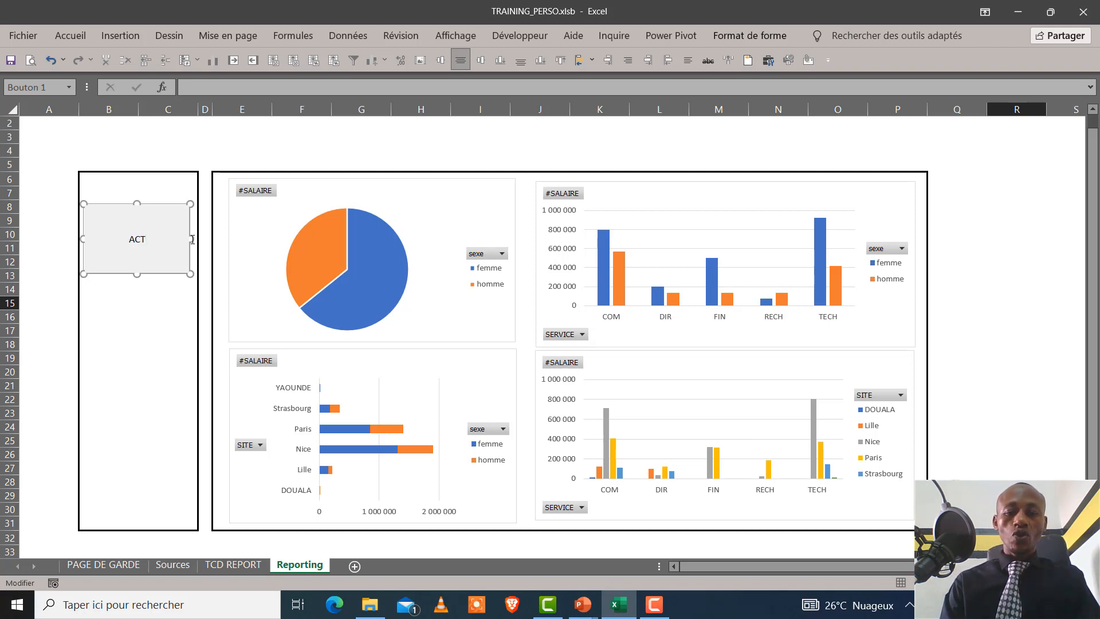
text(UALISER )
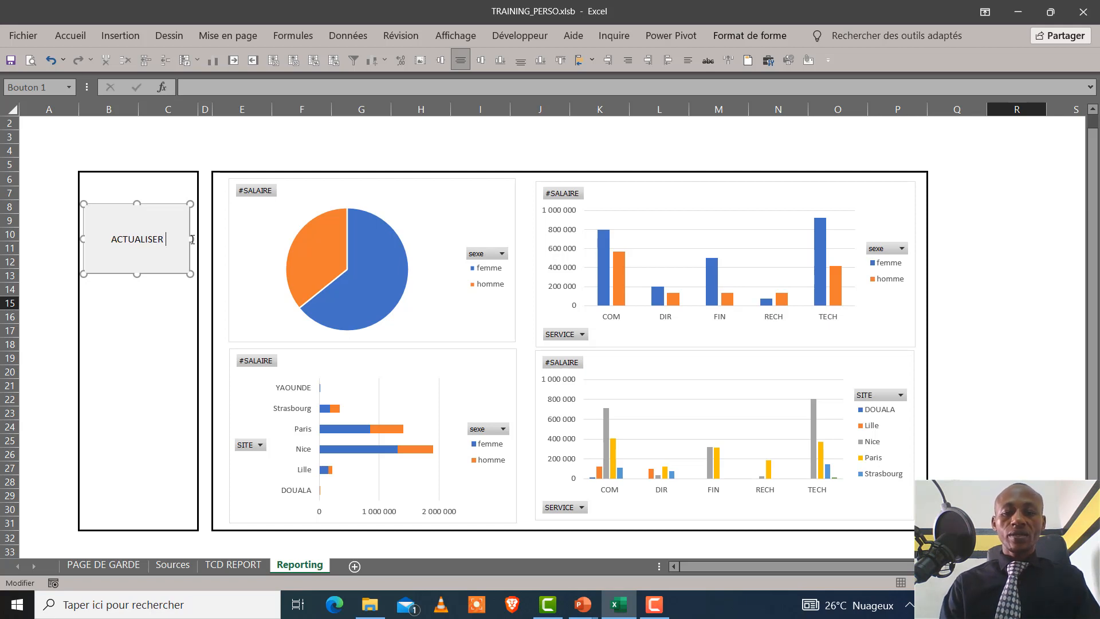
text(LES DAT)
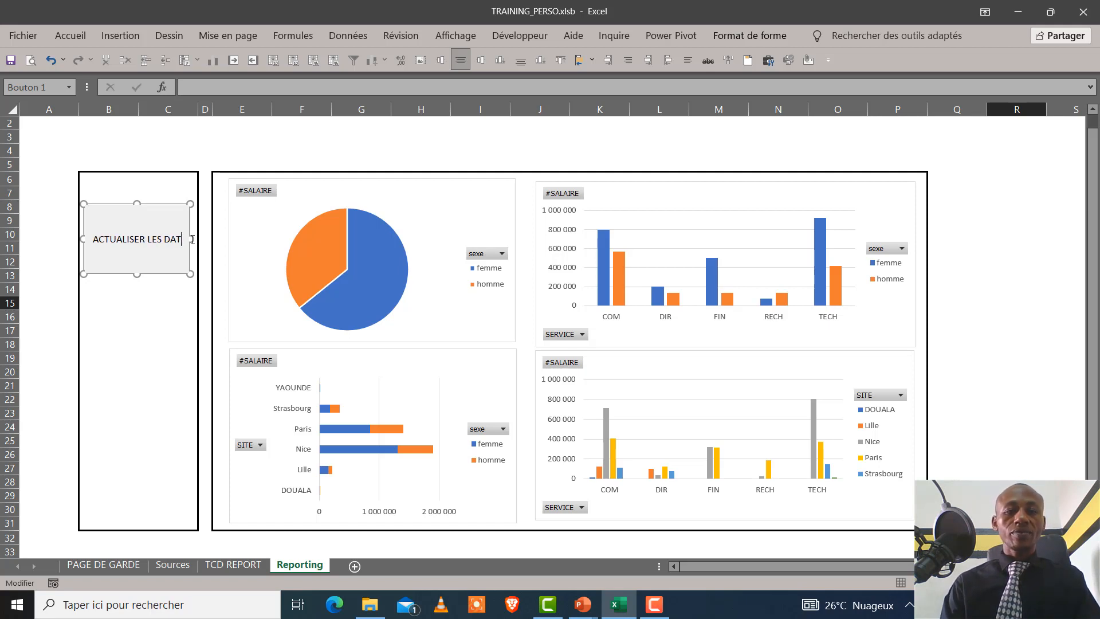
text(A)
click(142, 345)
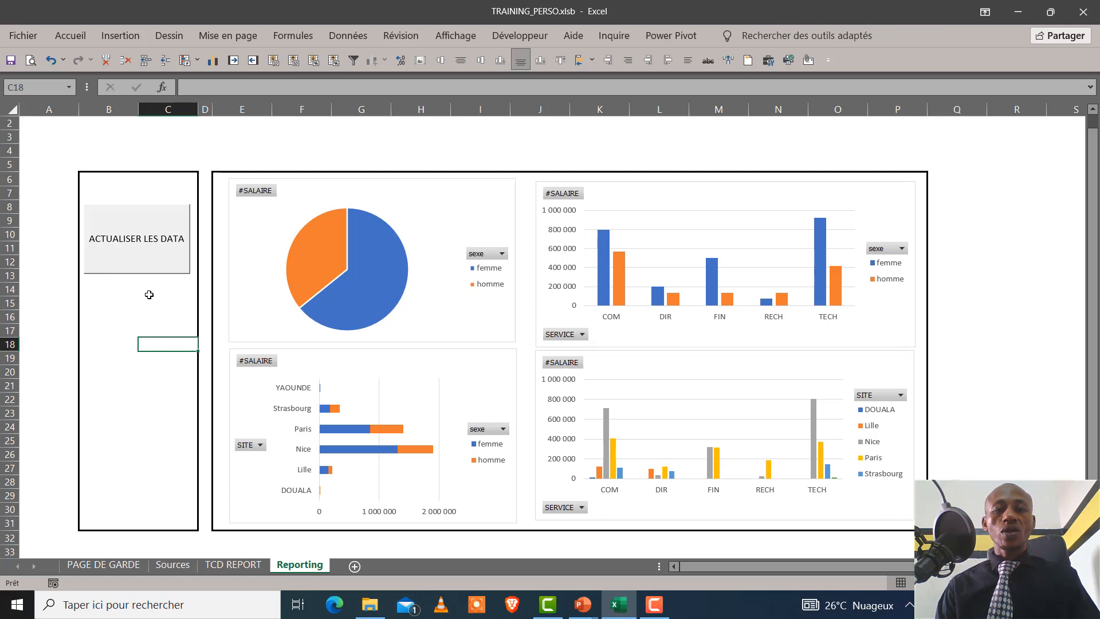
Run the refresh macro with the ACTUALISER LES DATA button and return to the Reporting sheet
click(159, 251)
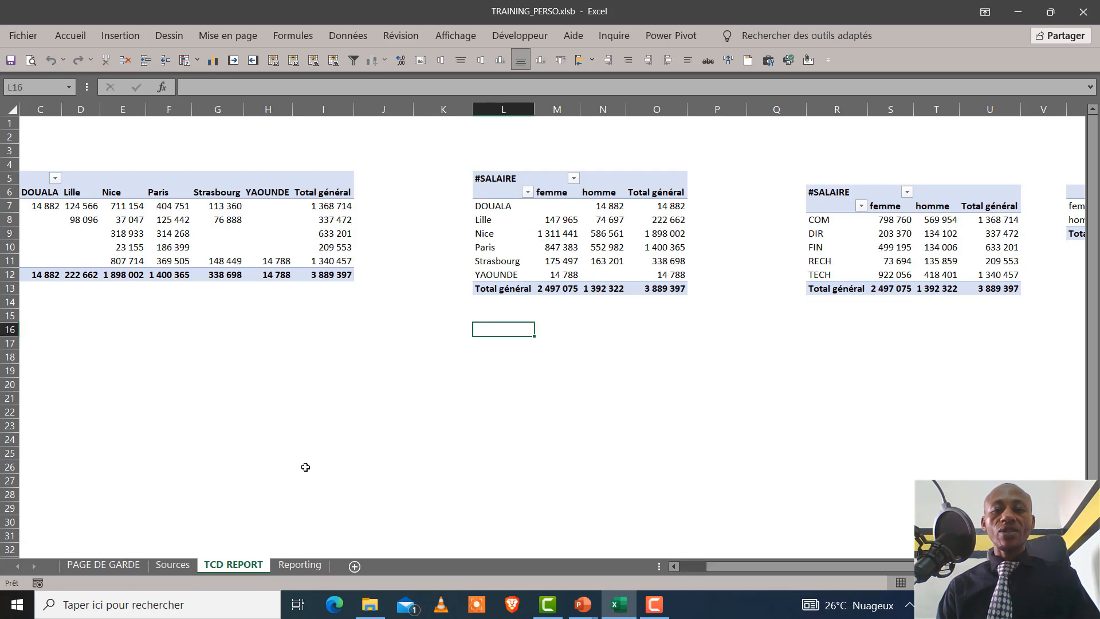
click(309, 563)
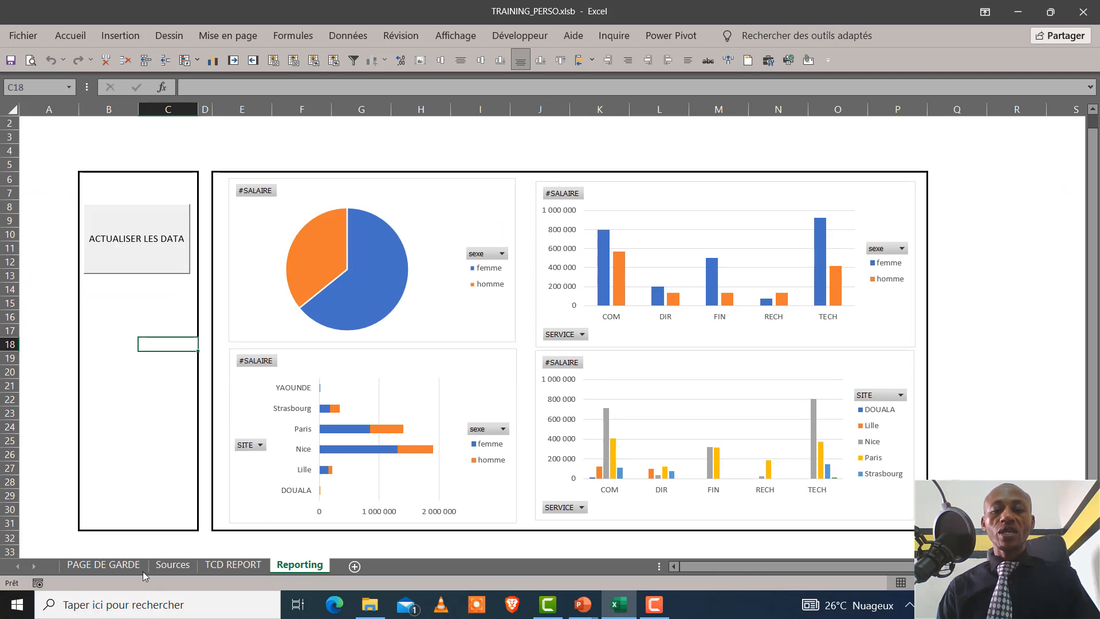
Append a new row below the last record of the Sources table and enter the employee's code
click(172, 566)
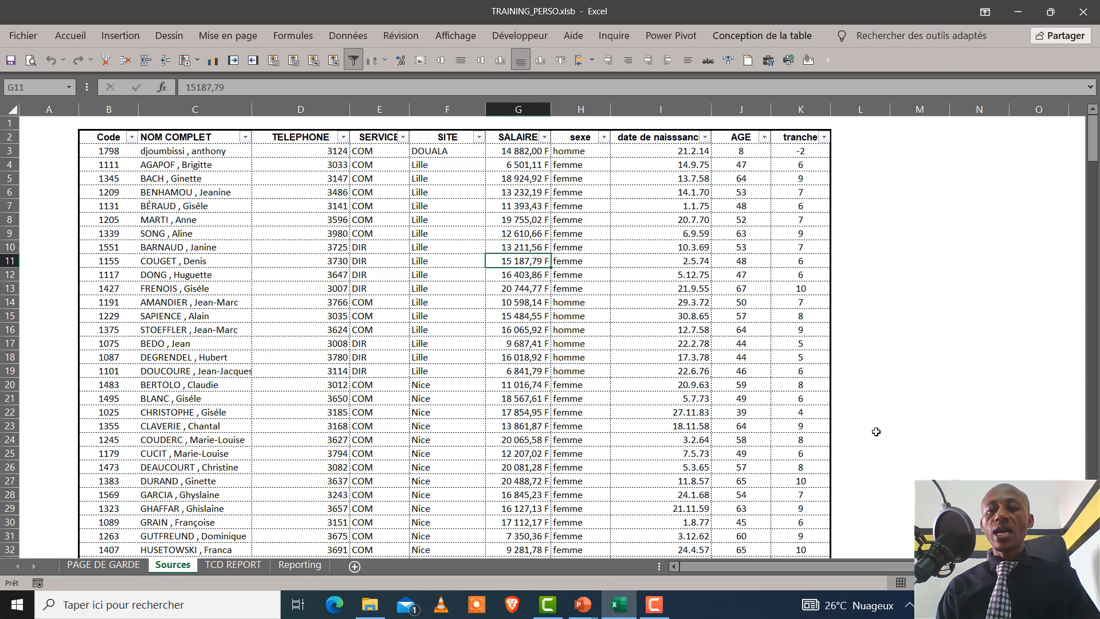
drag(1093, 137, 1093, 515)
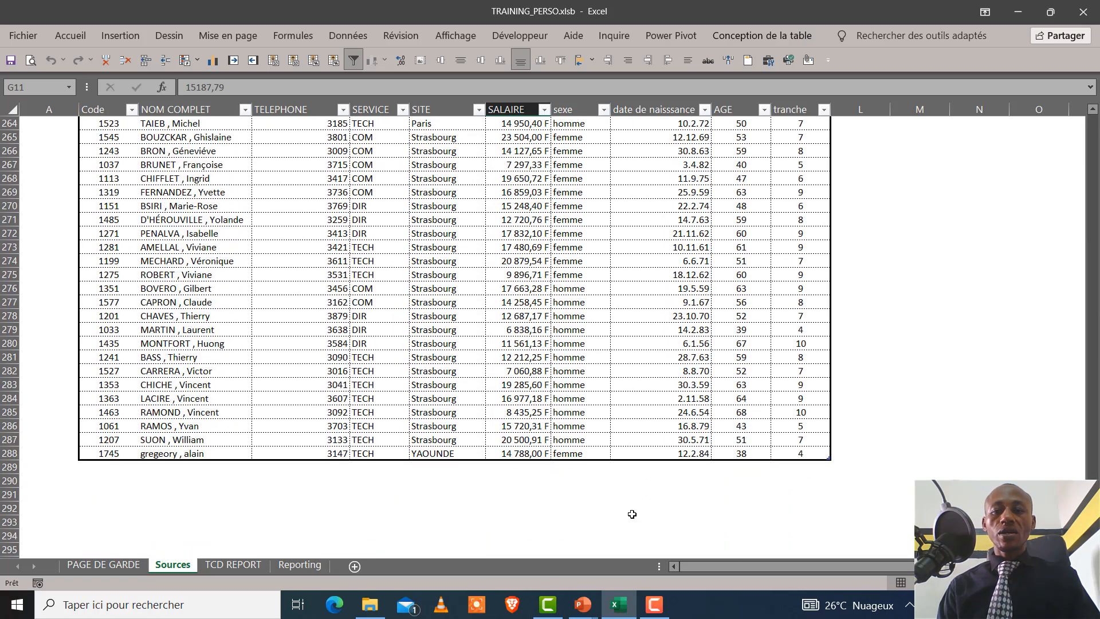
click(800, 452)
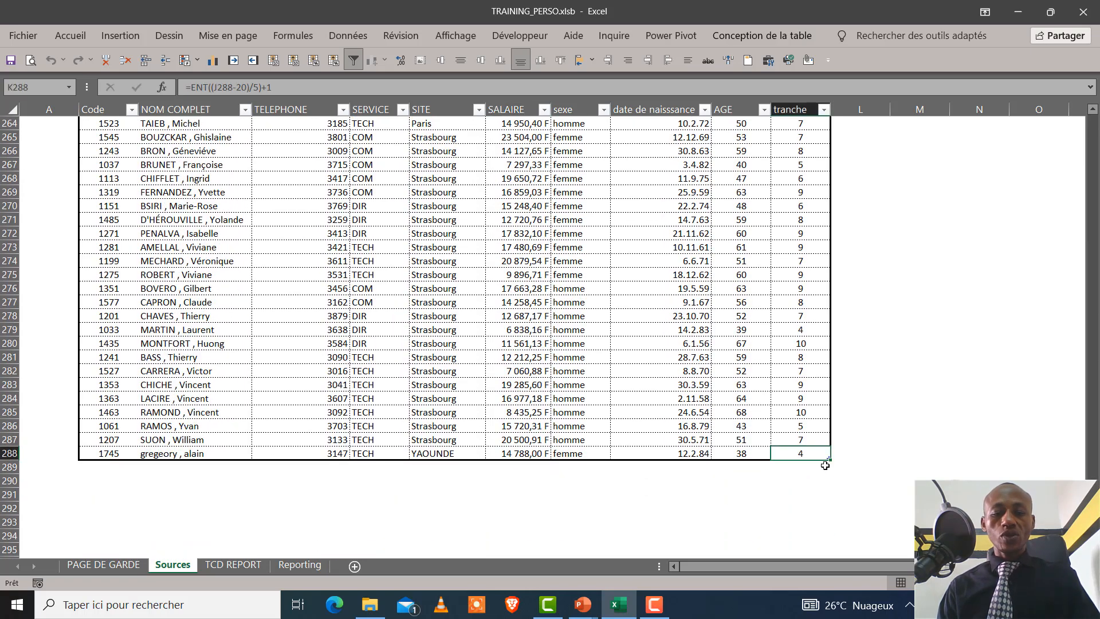
key(Tab)
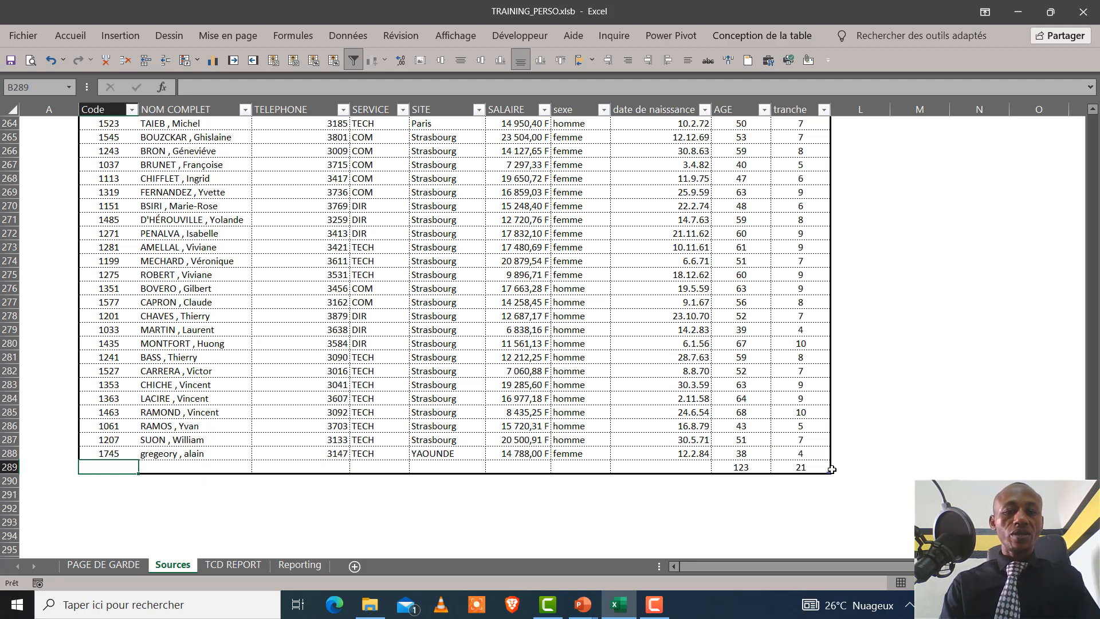
text(1746)
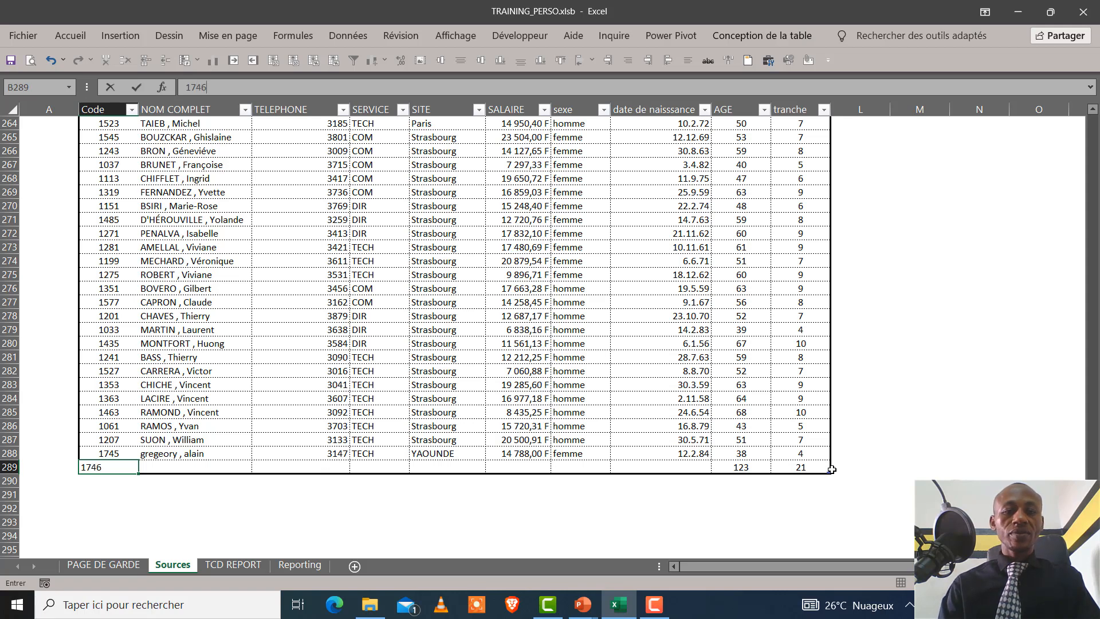
key(Tab)
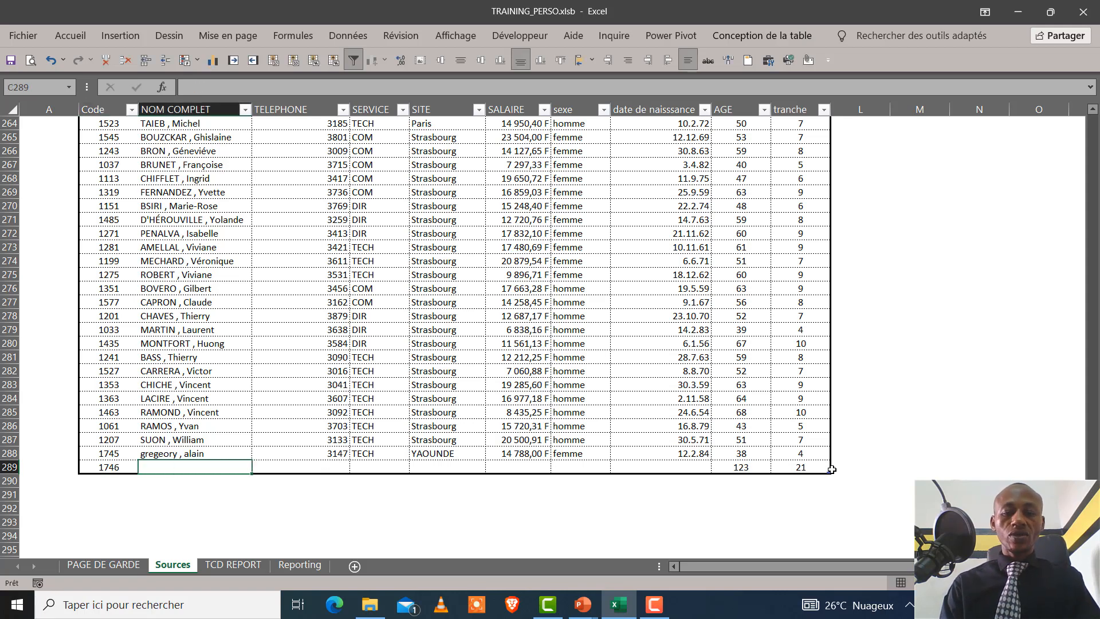
Fill in the new employee's full name and telephone number in row 289
text(GRE)
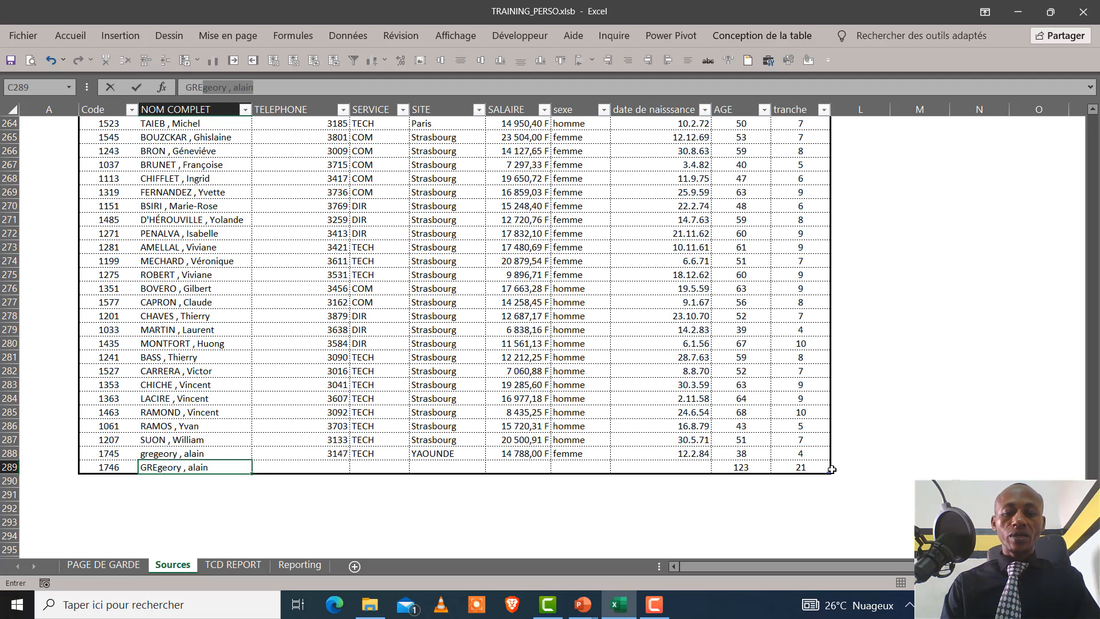
text(GROIRE)
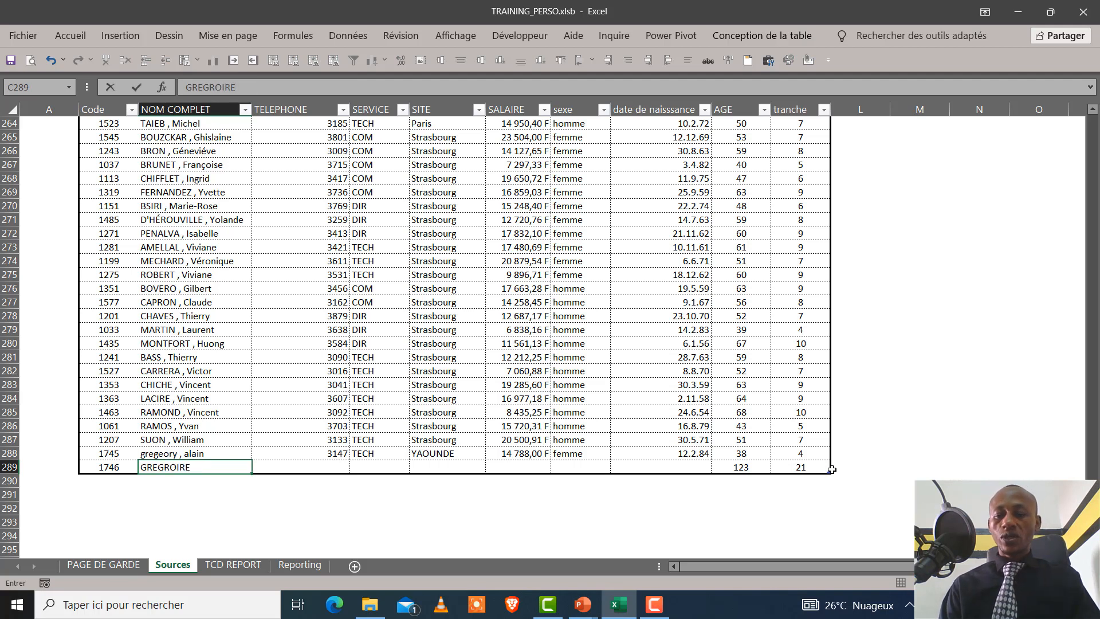
key(Tab)
text(342)
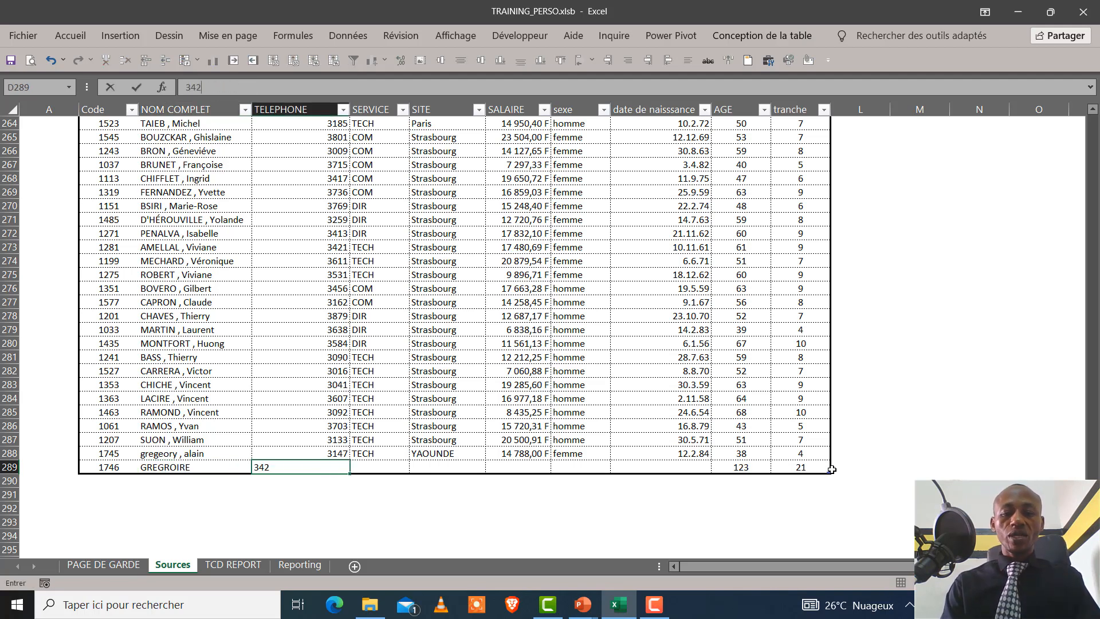
text(56)
key(Tab)
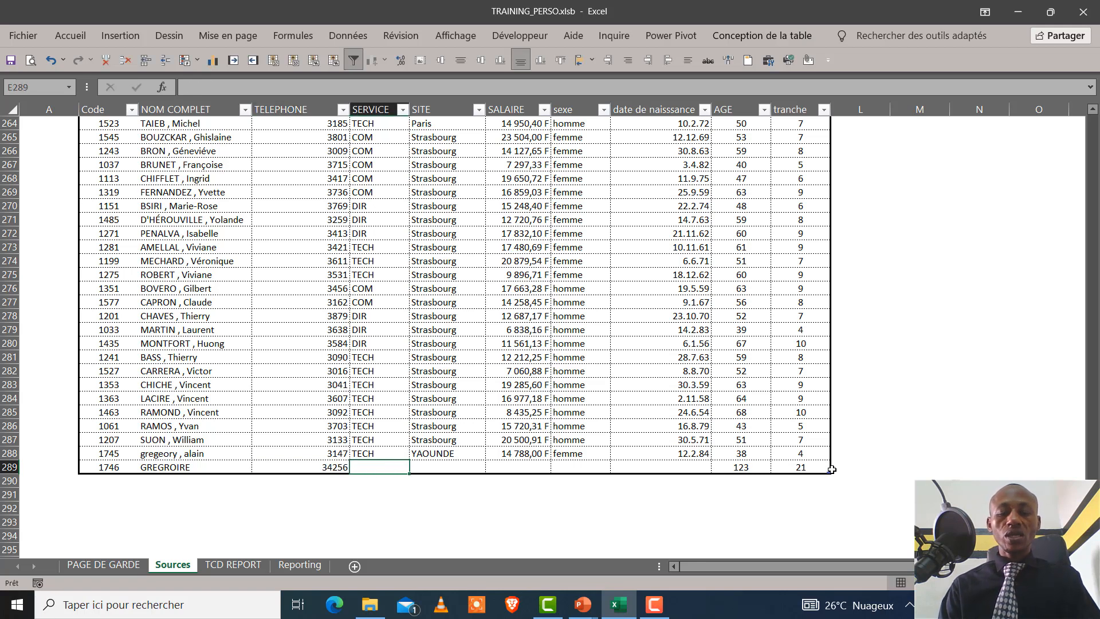
Set the new employee's service to FIN, site to EDEA and salary to 12300
text(FIN)
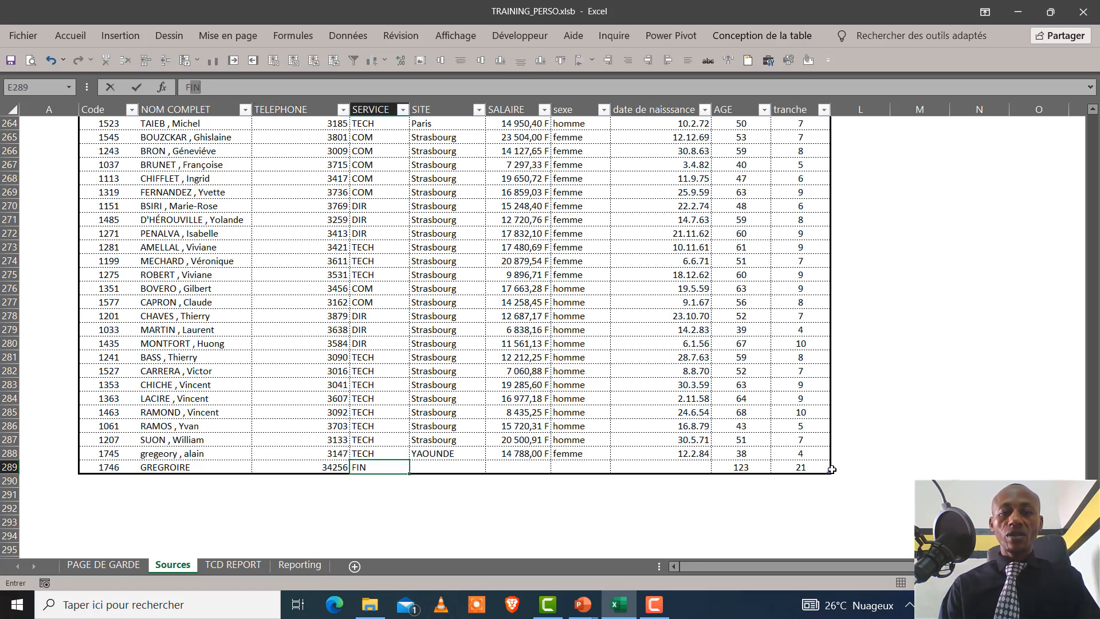
key(Tab)
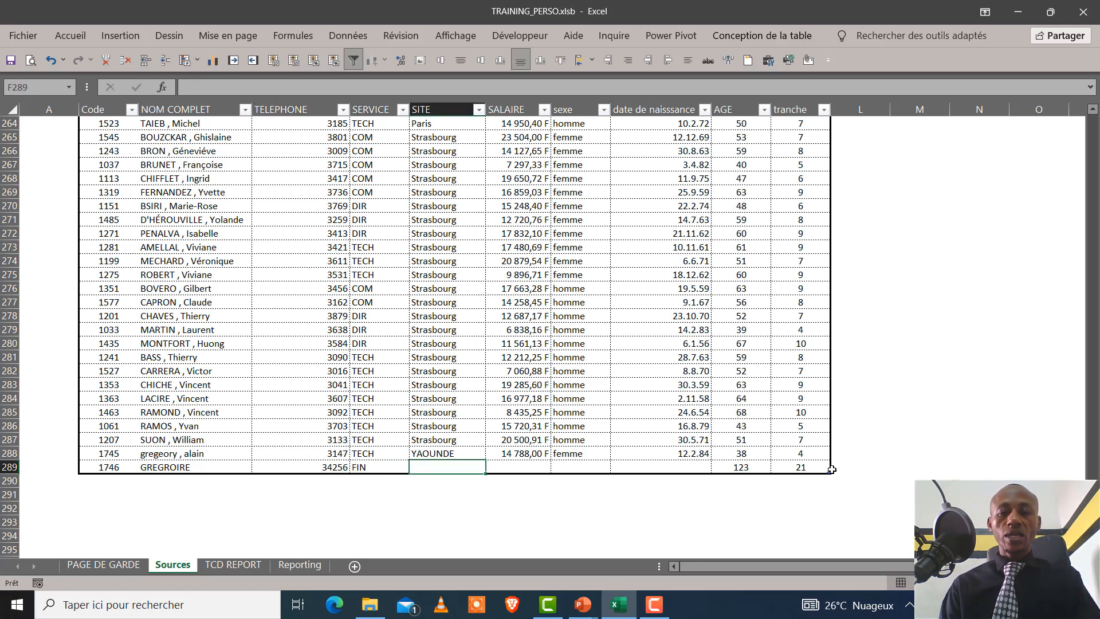
text(EDEA)
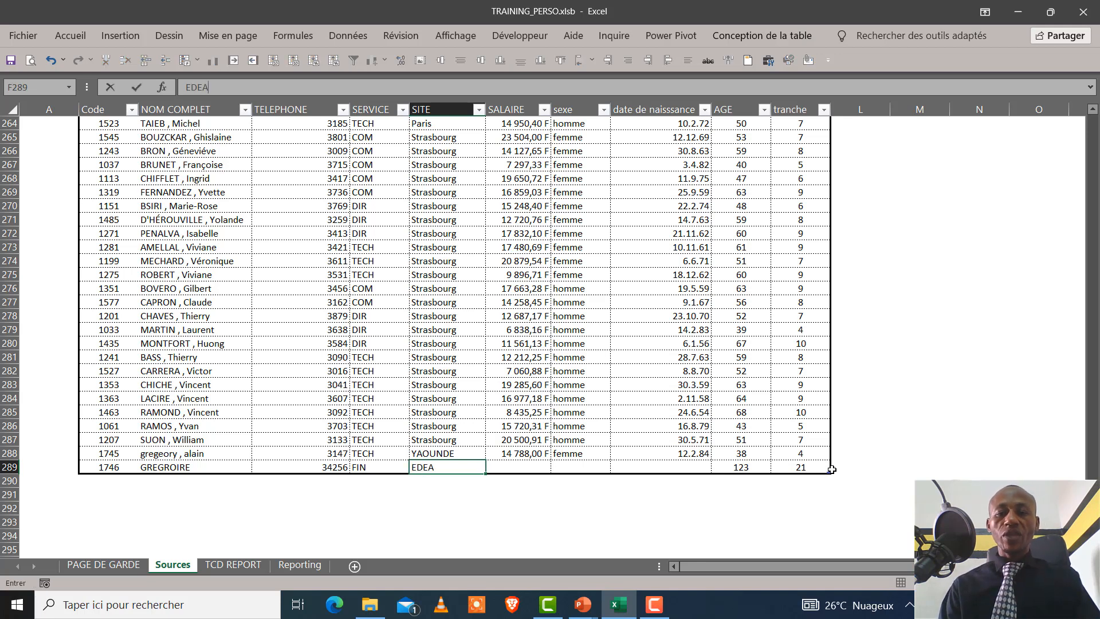
key(Tab)
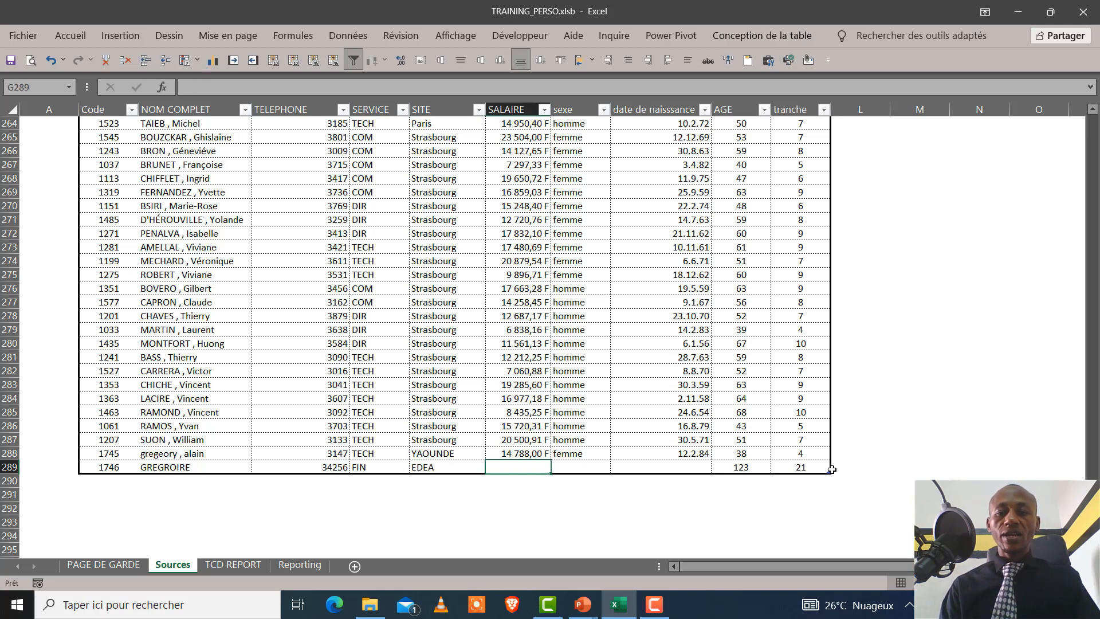
text(123)
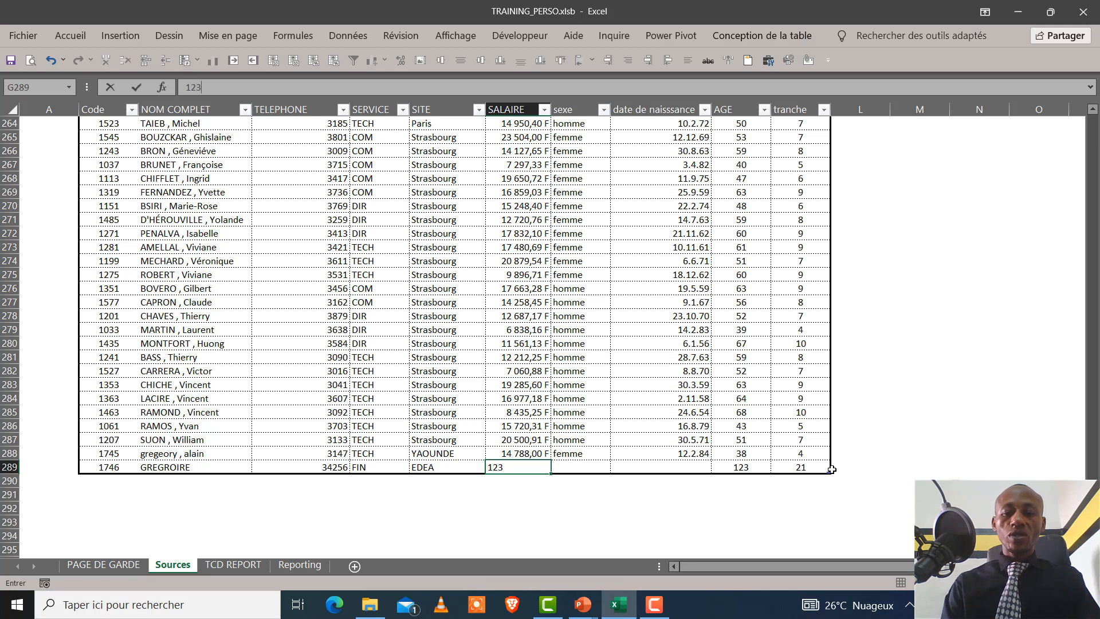
text(00)
key(Tab)
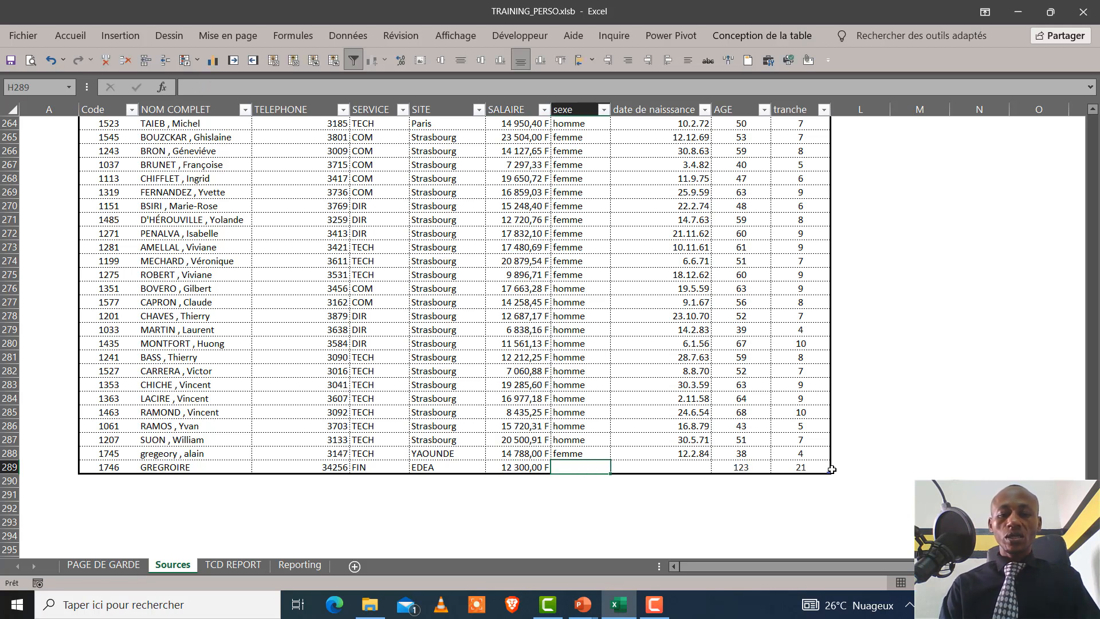
Set the new employee's sexe to homme in row 289 and fill in the date of birth
text(H)
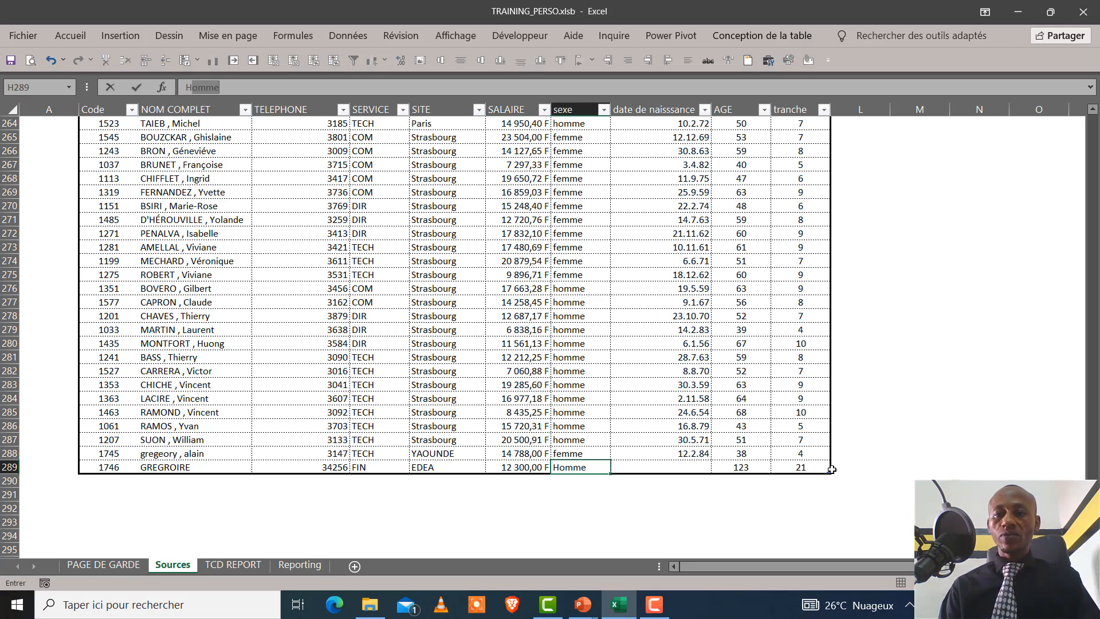
key(Tab)
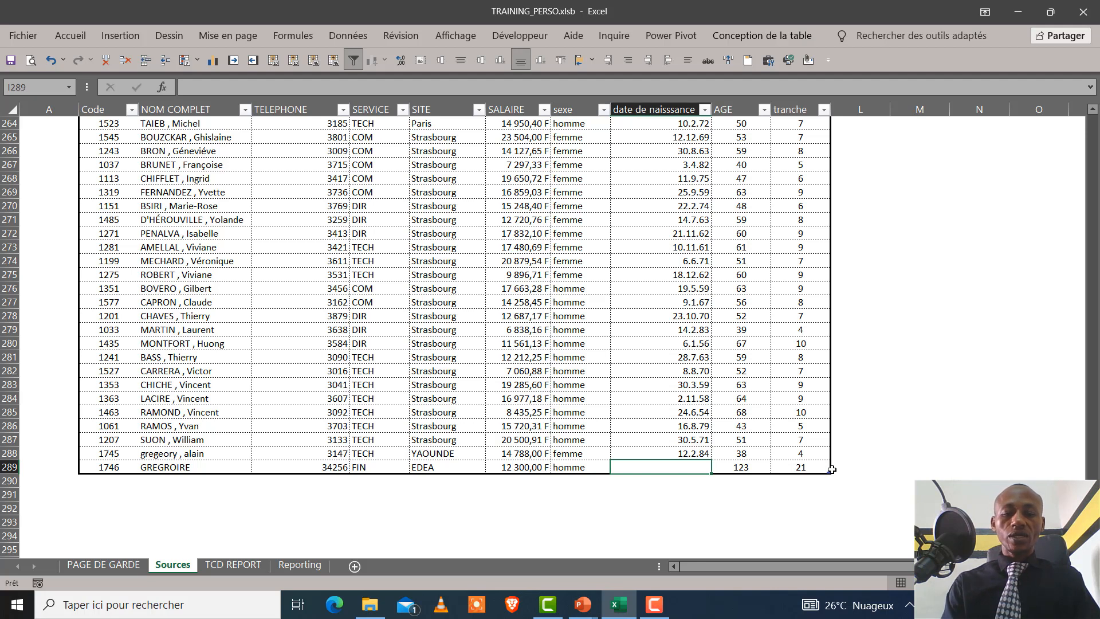
text(12)
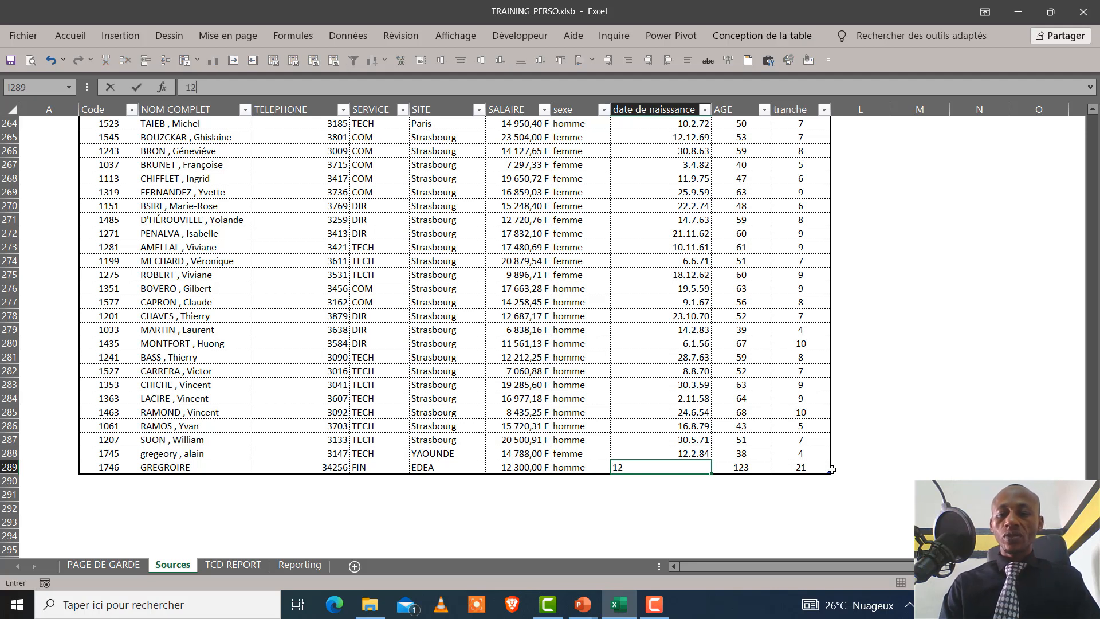
text(/)
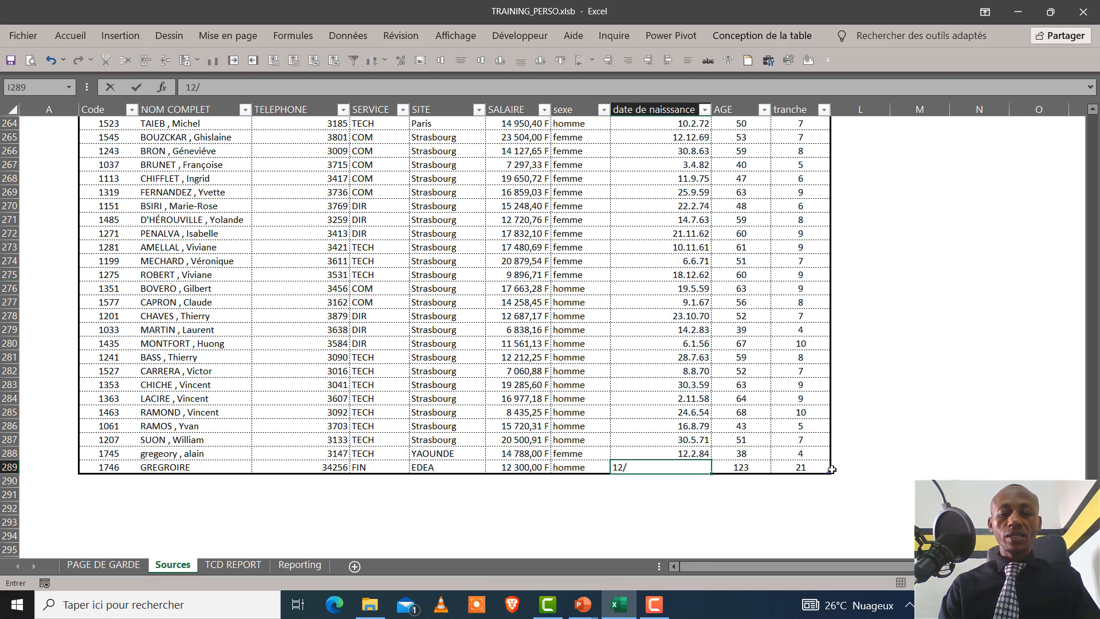
text(03)
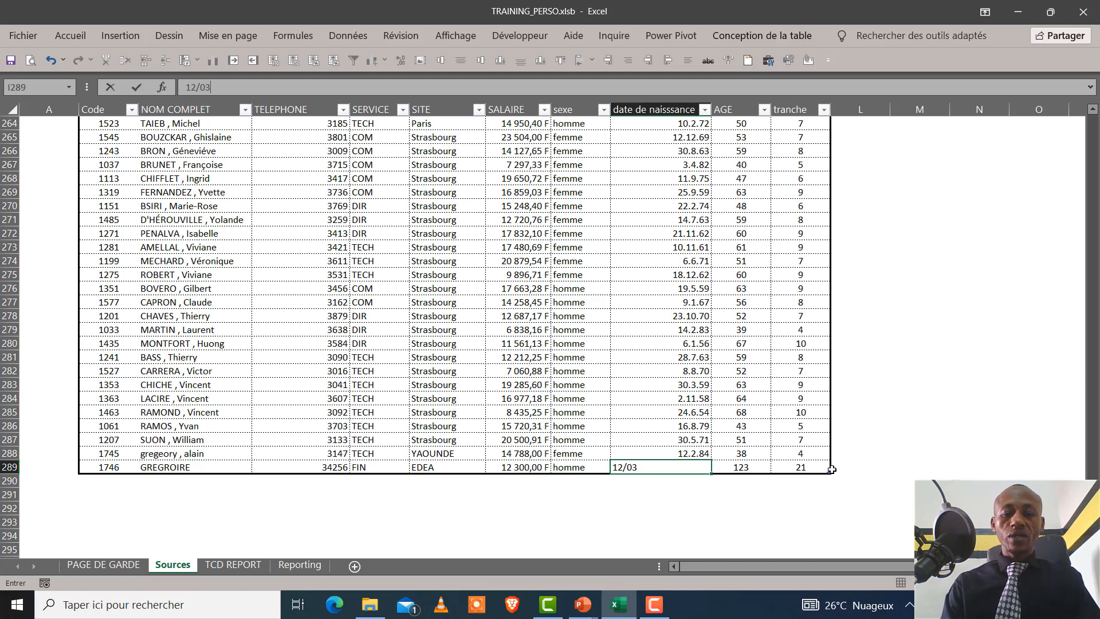
text(/1987)
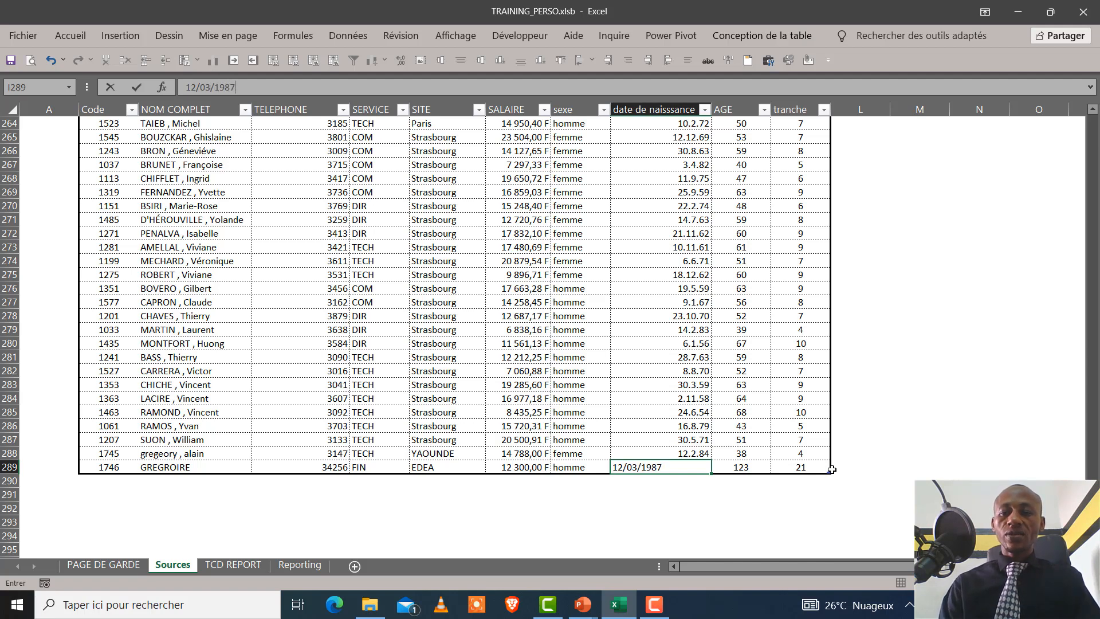
key(Tab)
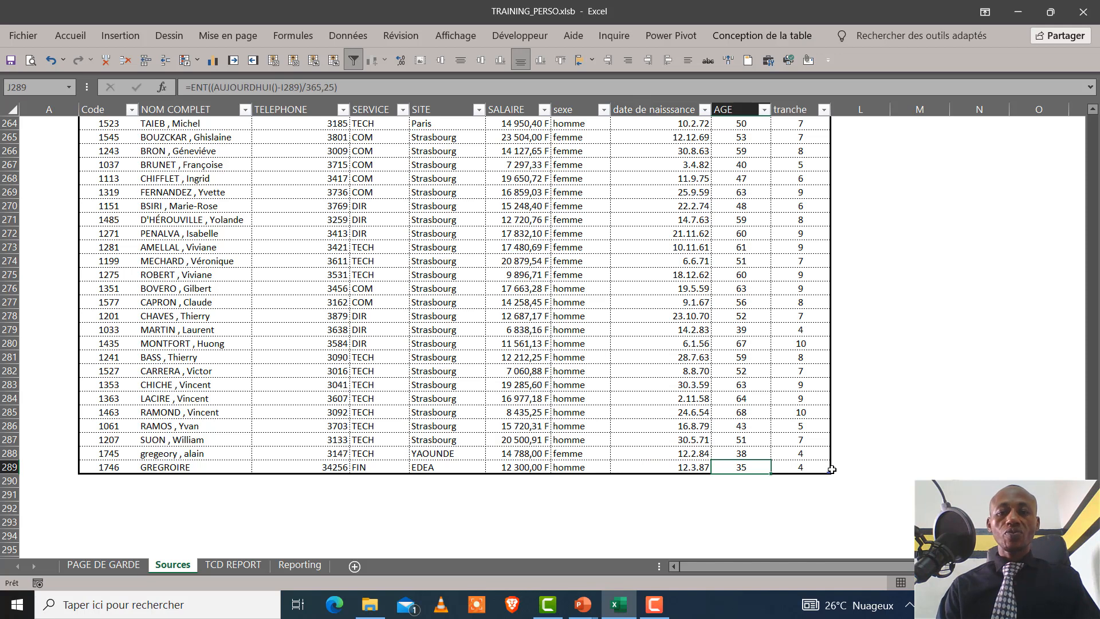
Refresh the pivot tables from the Reporting sheet with the ACTUALISER LES DATA button and return to the dashboard
click(294, 566)
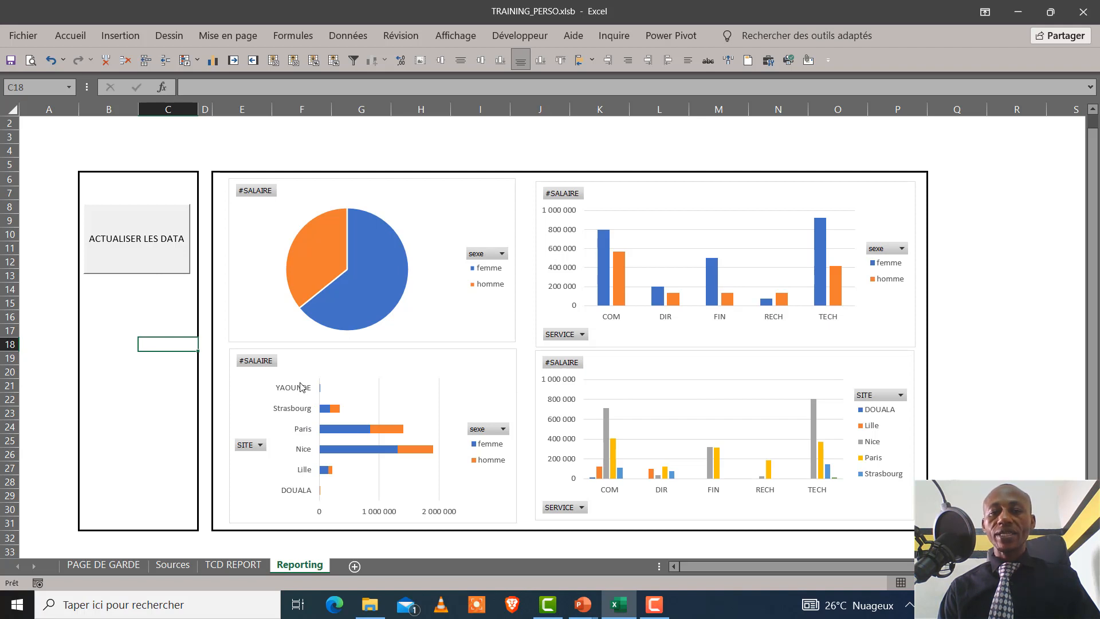
click(143, 260)
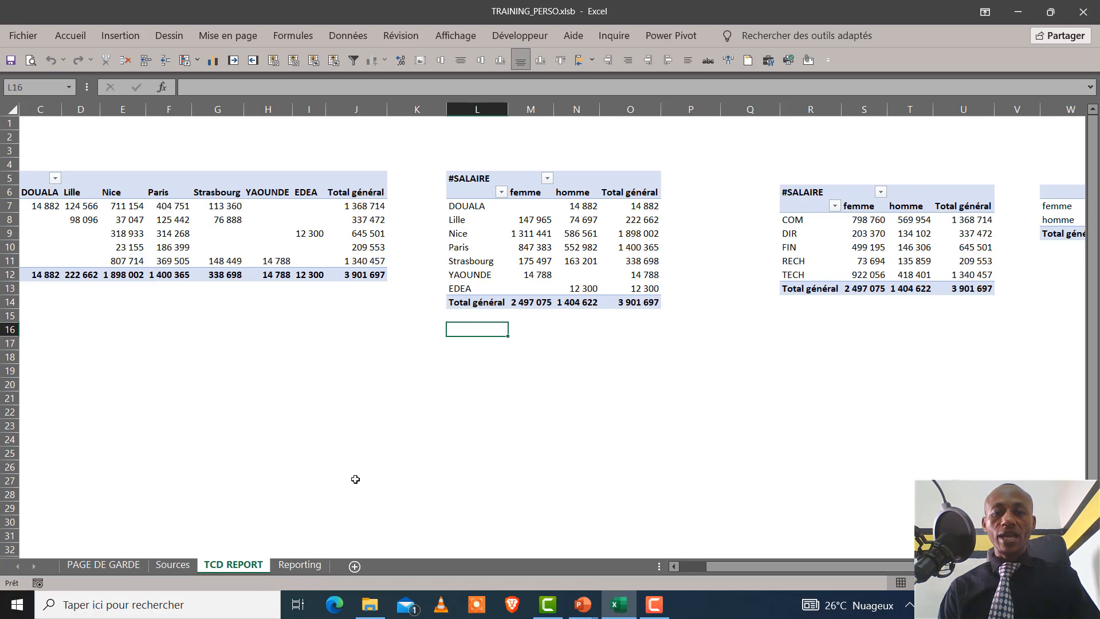
click(286, 566)
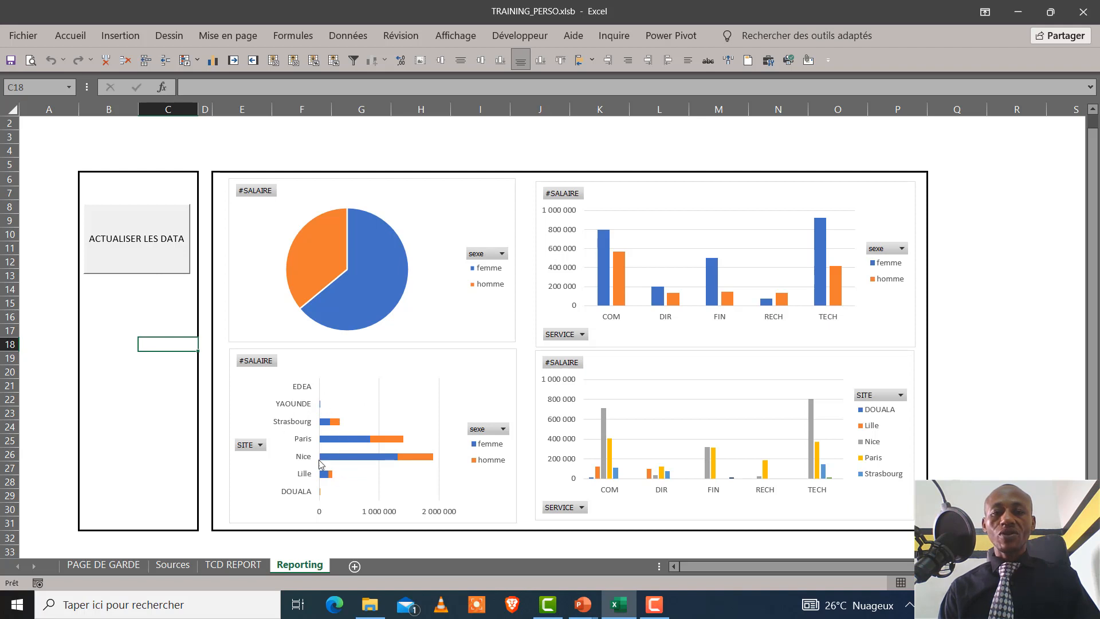
Review the new record in the Sources table and compare it with the refreshed charts on the Reporting sheet
click(140, 315)
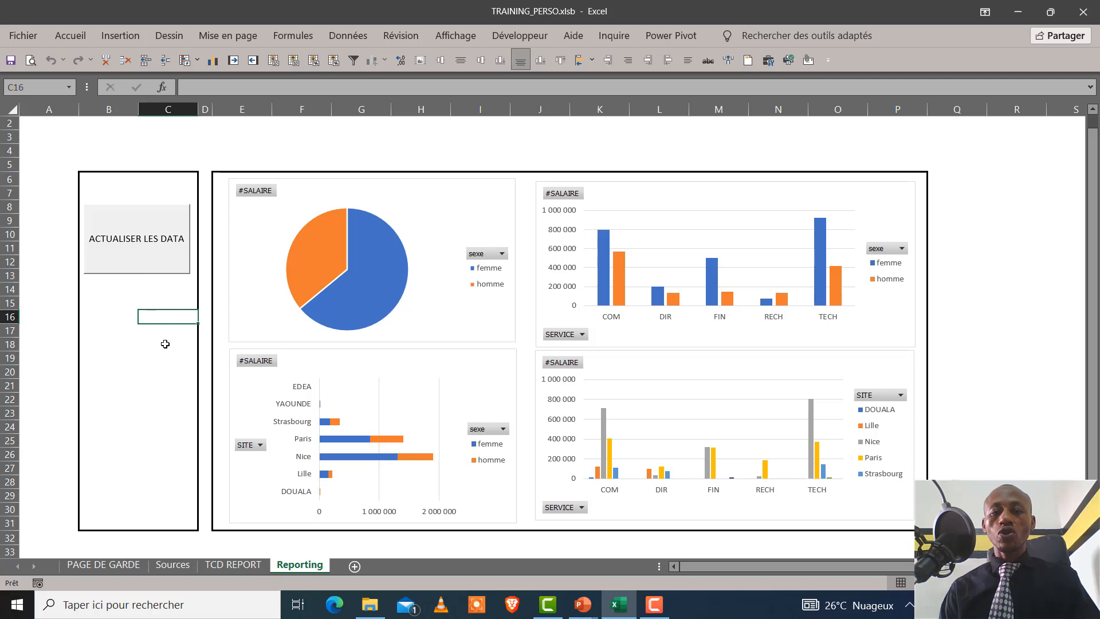
click(167, 566)
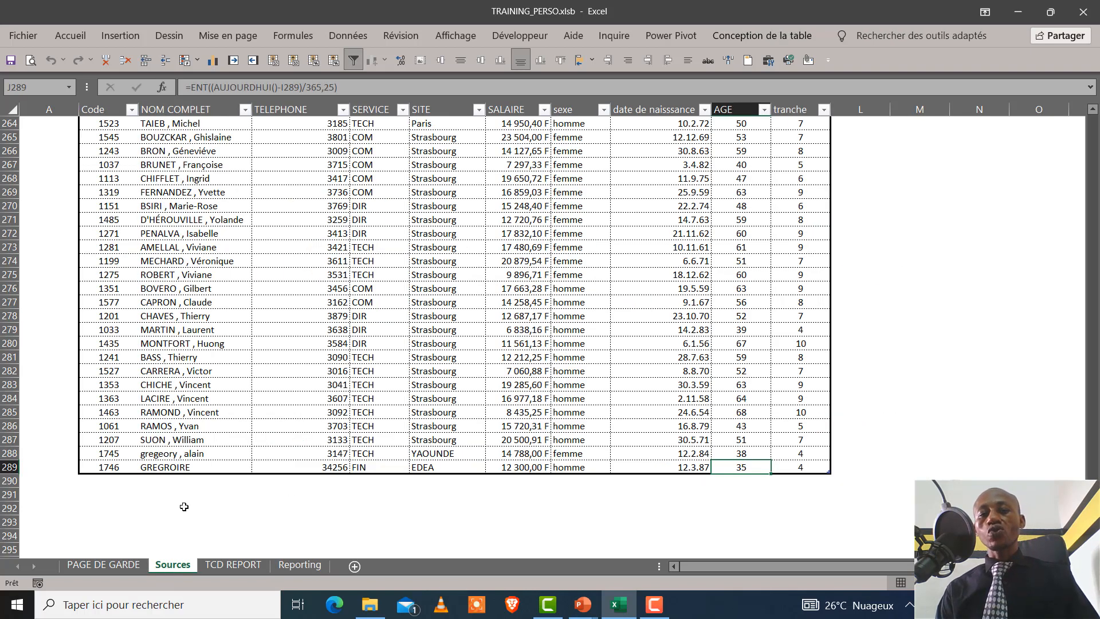
click(286, 566)
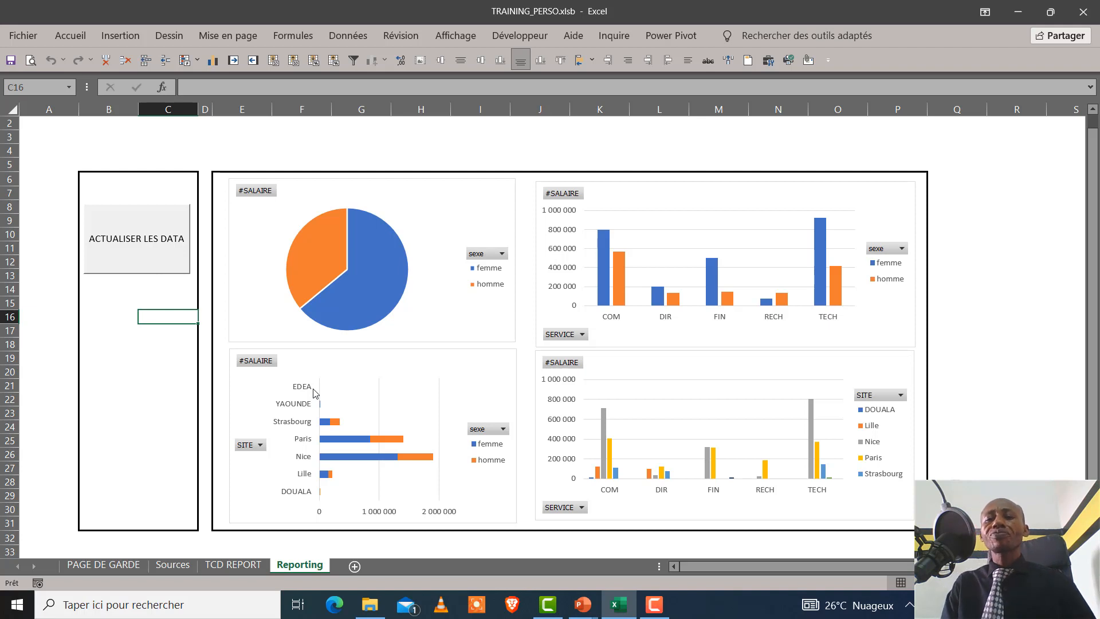
Open the Visual Basic editor to view the workbook's VBA project, and close it to return to the Reporting sheet
click(531, 36)
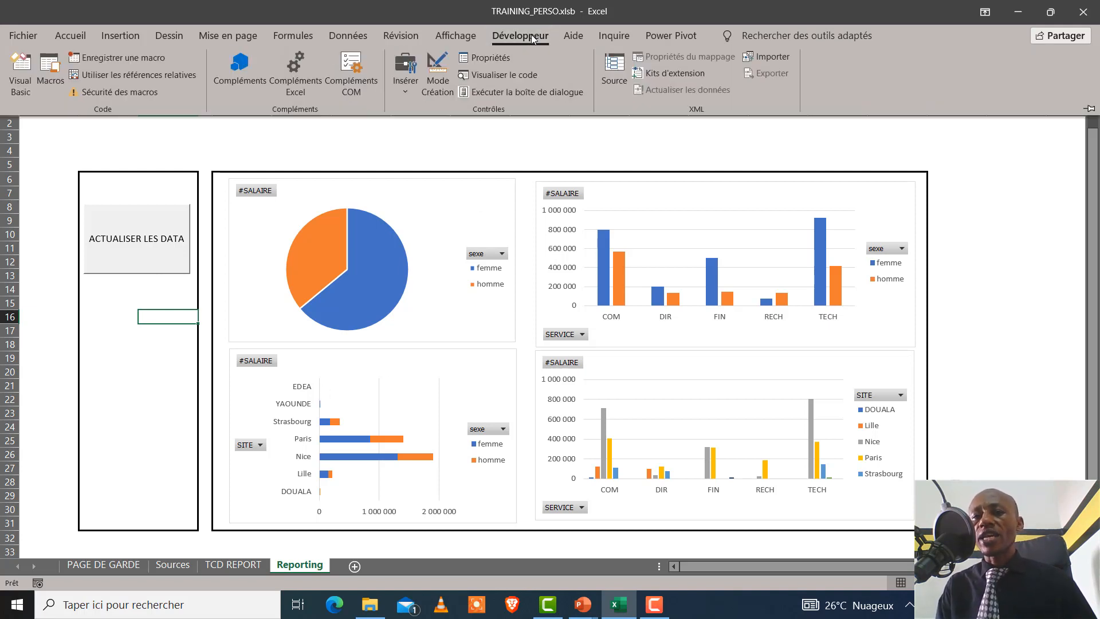
click(18, 91)
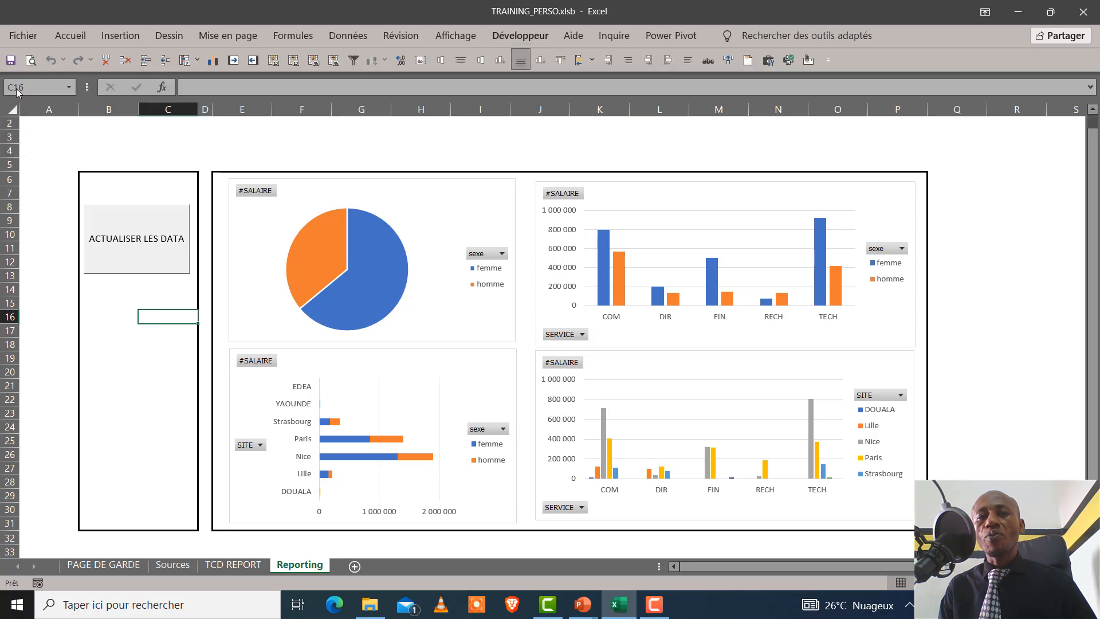
drag(383, 248, 395, 106)
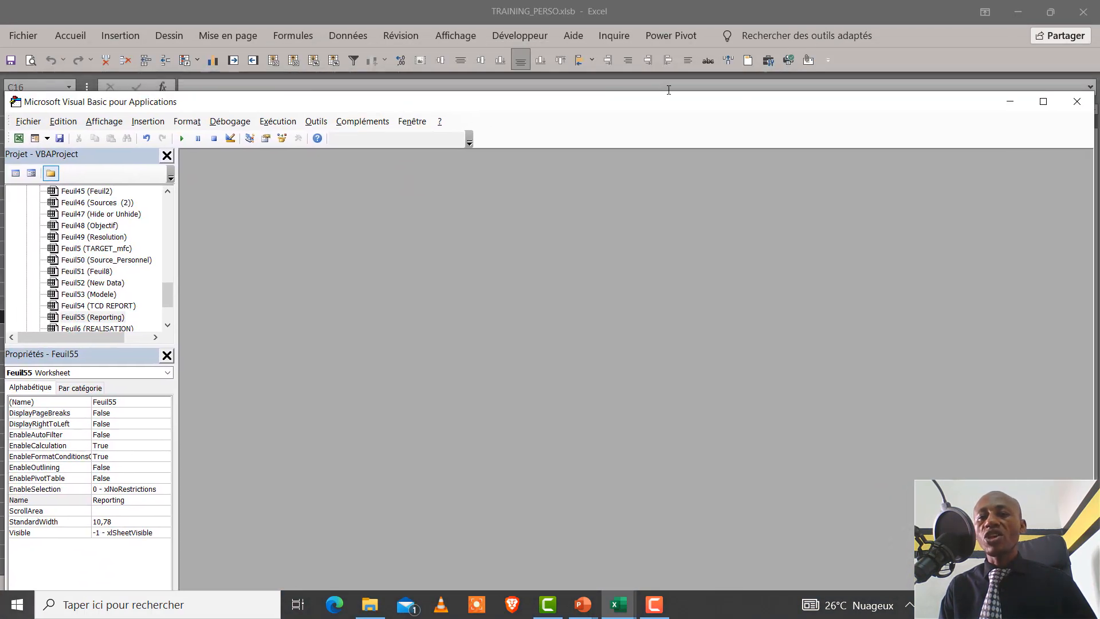
drag(924, 103, 758, 155)
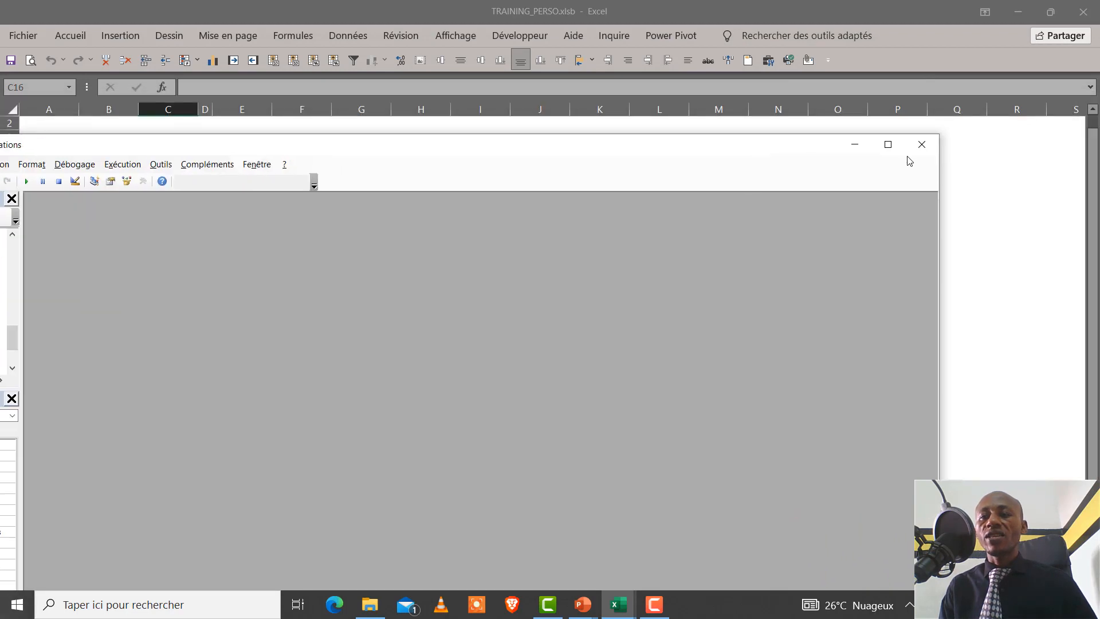
click(922, 144)
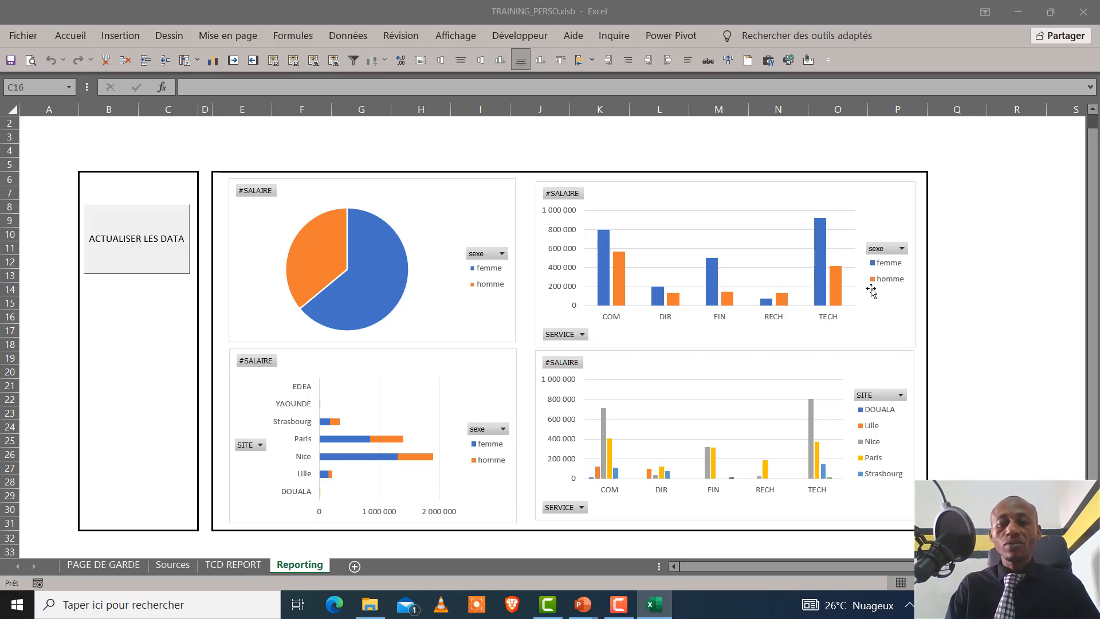
click(634, 603)
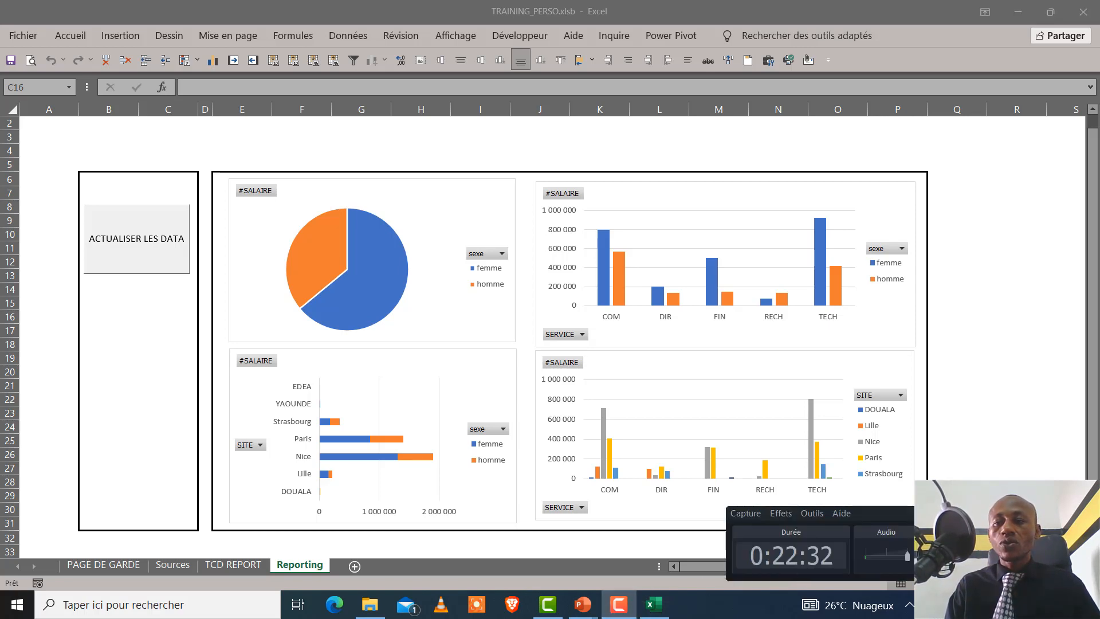